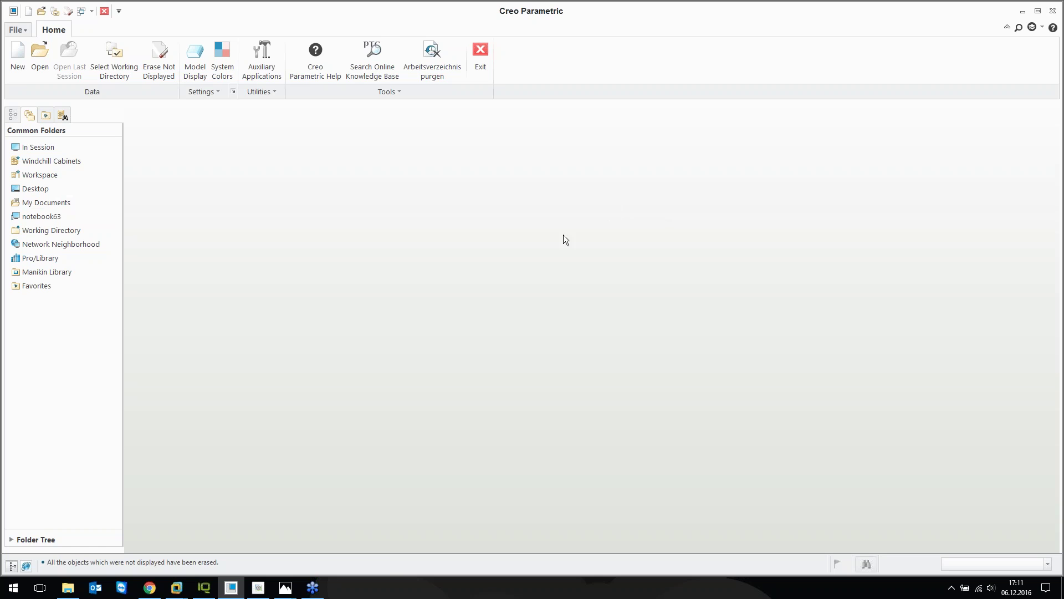
# - Examine the reference picture uc1.jpg of the two-walled bracket in Photos, then return to Creo Parametric
pyautogui.click(286, 589)
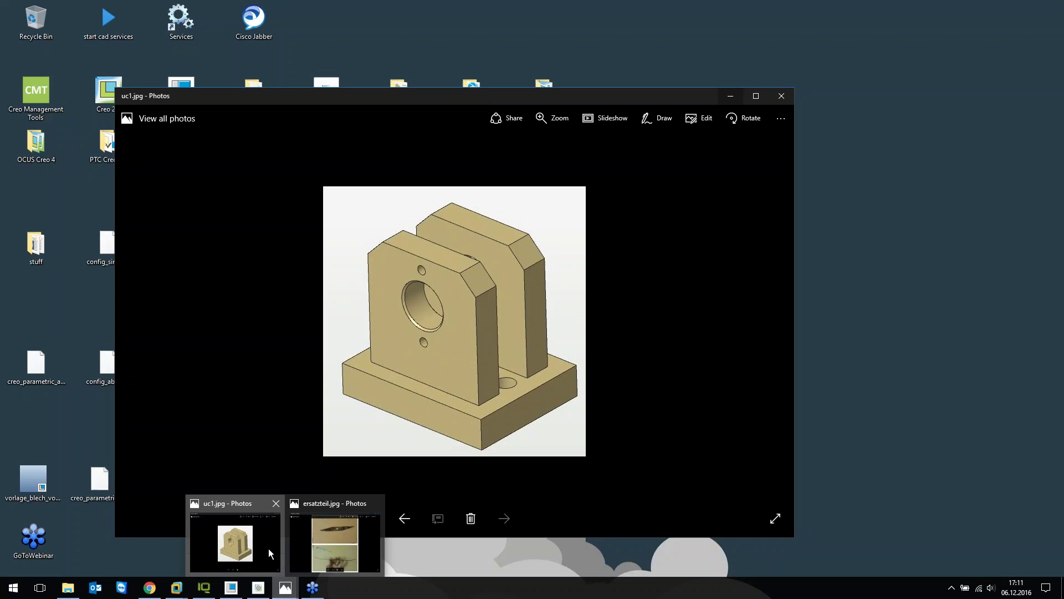
pyautogui.click(269, 548)
pyautogui.moveTo(500, 97); pyautogui.dragTo(584, 88)
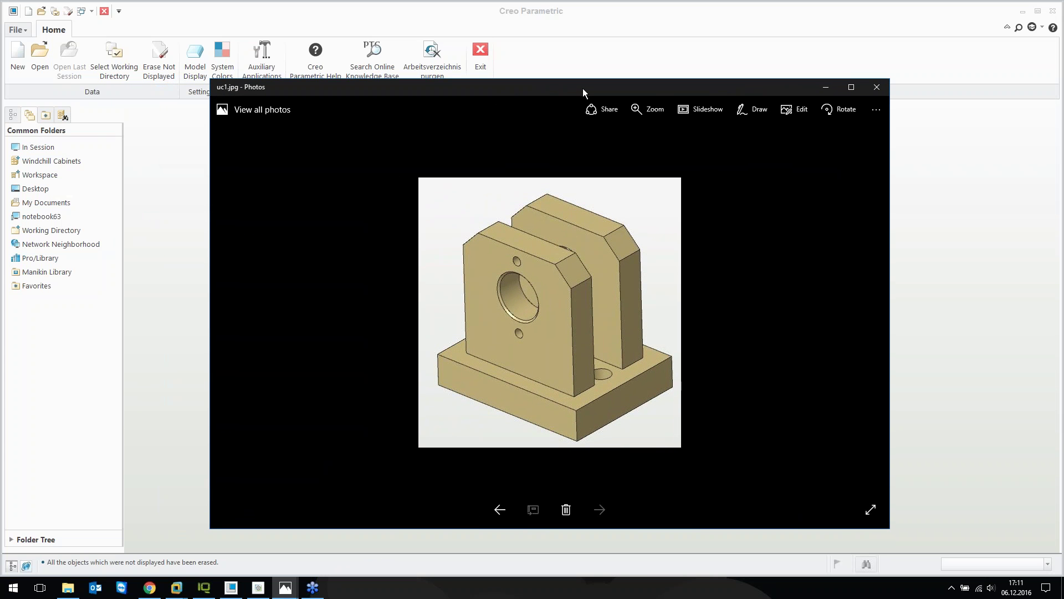
pyautogui.click(826, 87)
# - Create a new part from the default template and start an extrusion sketch on the XZ_T_OBEN plane, viewed straight on
pyautogui.click(17, 58)
pyautogui.press('Return')
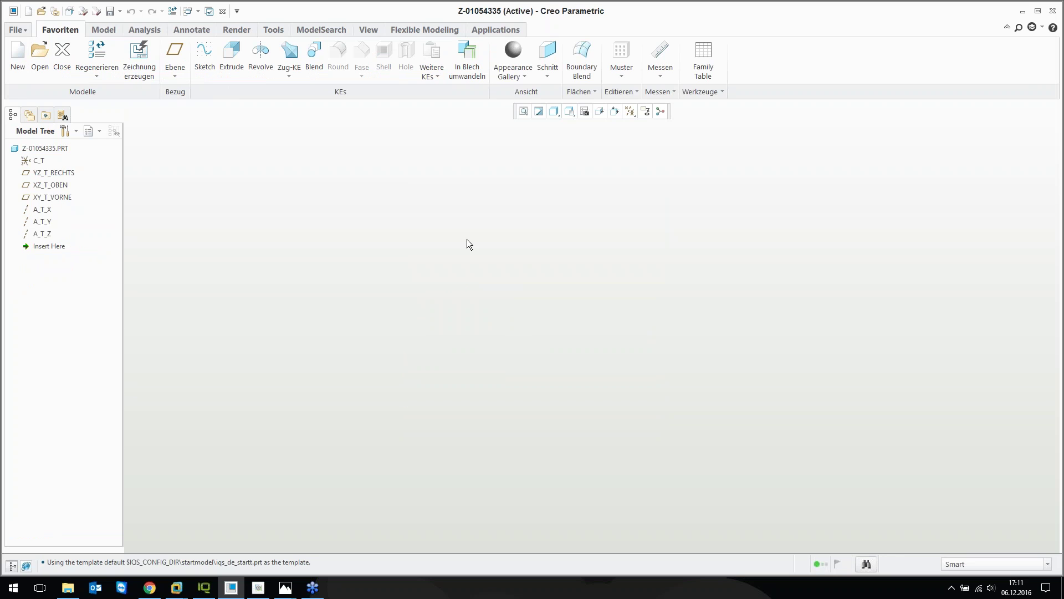
pyautogui.click(234, 61)
pyautogui.click(46, 185)
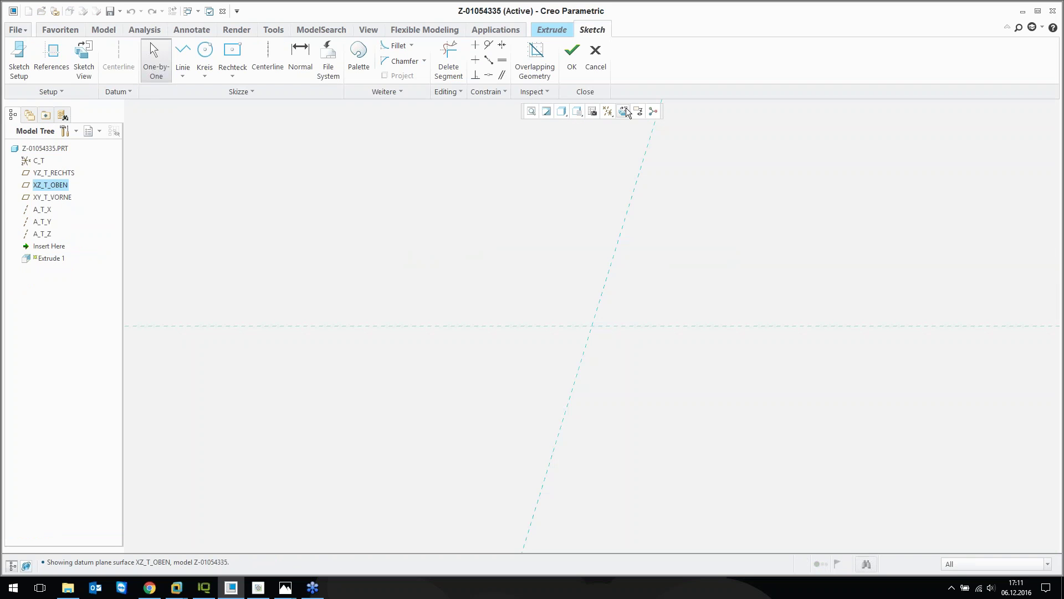
pyautogui.click(624, 112)
# - Sketch a center rectangle about 187 mm wide and 127 mm high on the origin
pyautogui.click(234, 52)
pyautogui.click(592, 326)
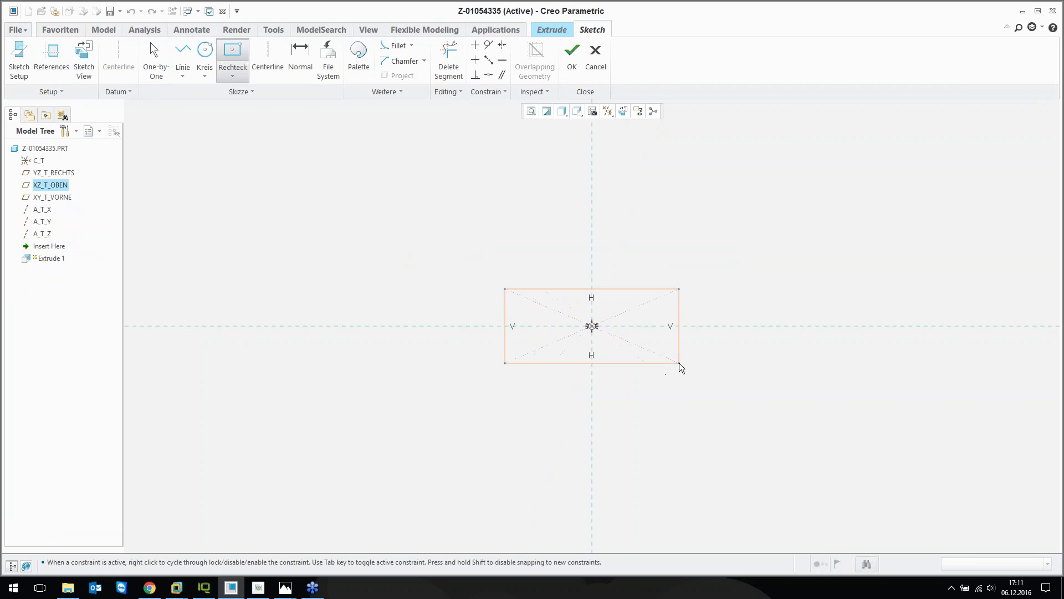
pyautogui.click(659, 371)
pyautogui.middleClick(717, 368)
# - Set the rectangle's height to 70 mm and its width to 90 mm
pyautogui.doubleClick(715, 313)
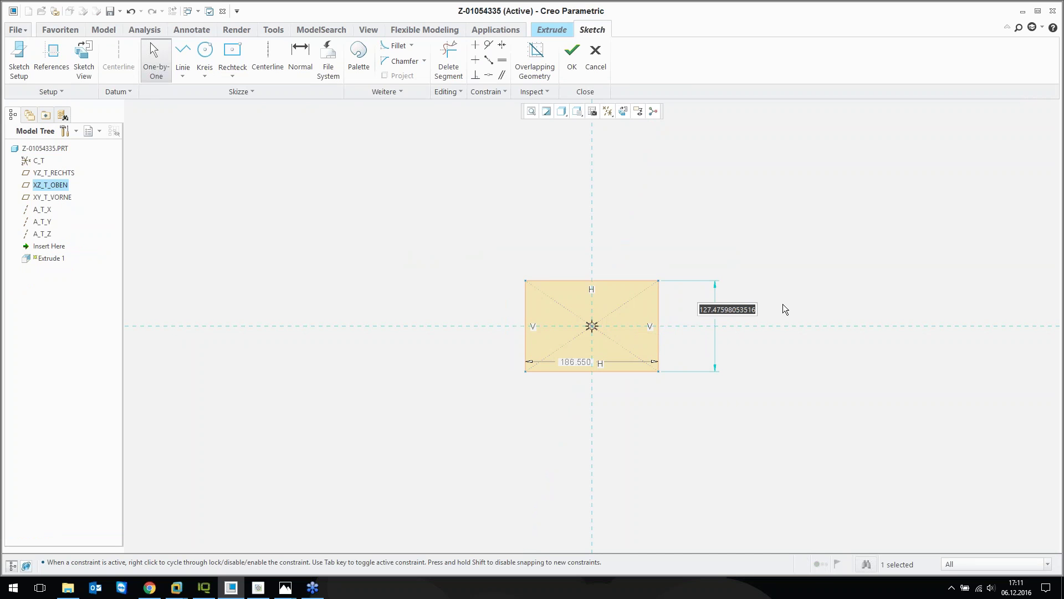
pyautogui.write('1')
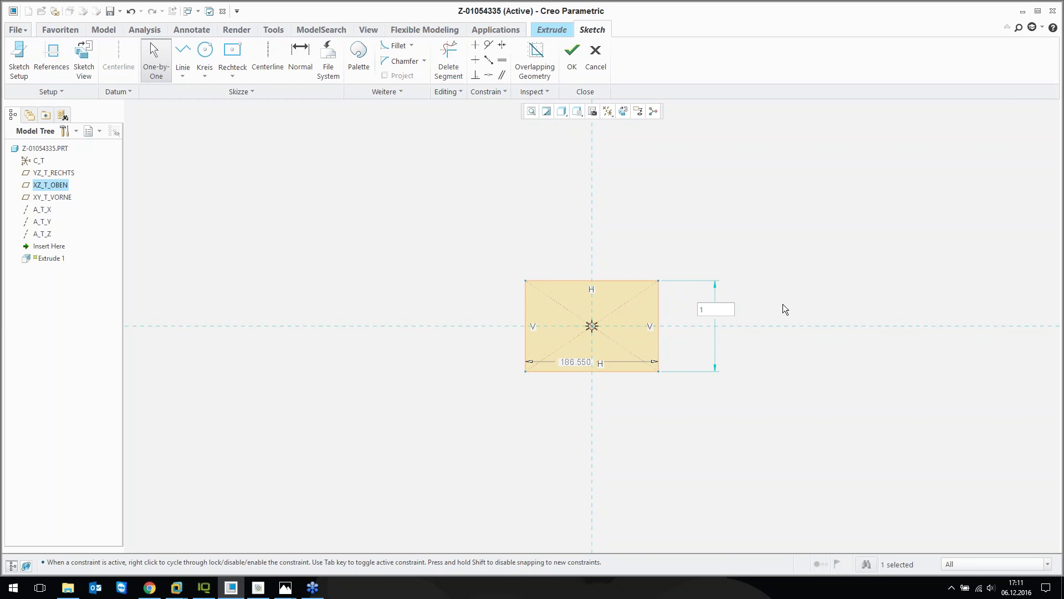
pyautogui.write('00')
pyautogui.press('BackSpace')
pyautogui.press('BackSpace')
pyautogui.press('BackSpace')
pyautogui.write('70')
pyautogui.press('Return')
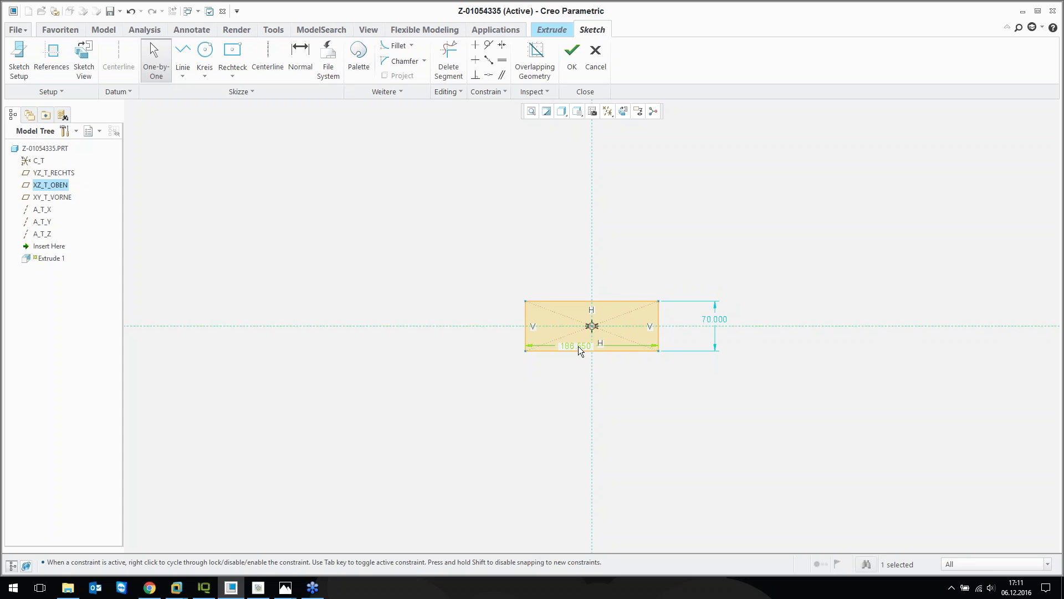
pyautogui.doubleClick(577, 366)
pyautogui.write('90')
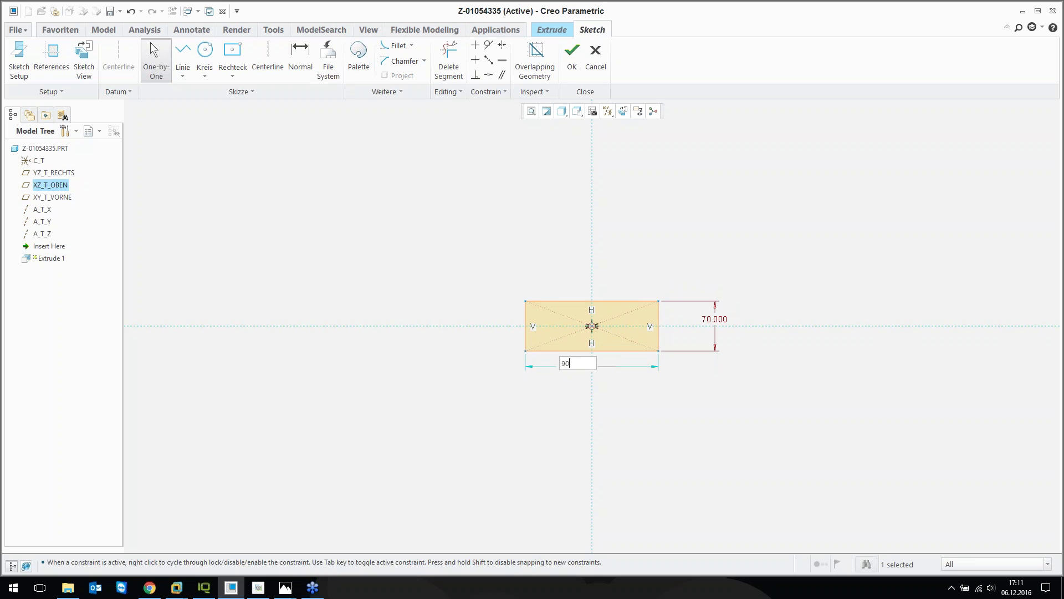
pyautogui.press('Return')
# - Finish the base sketch and extrude it 17 mm to form the base plate
pyautogui.click(572, 56)
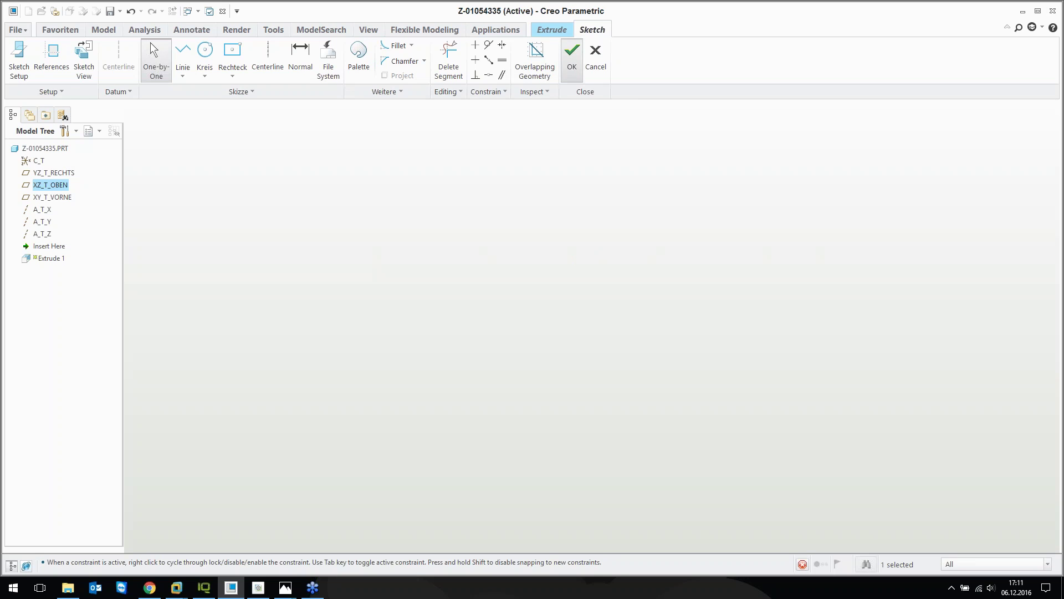
pyautogui.write('17')
pyautogui.press('Return')
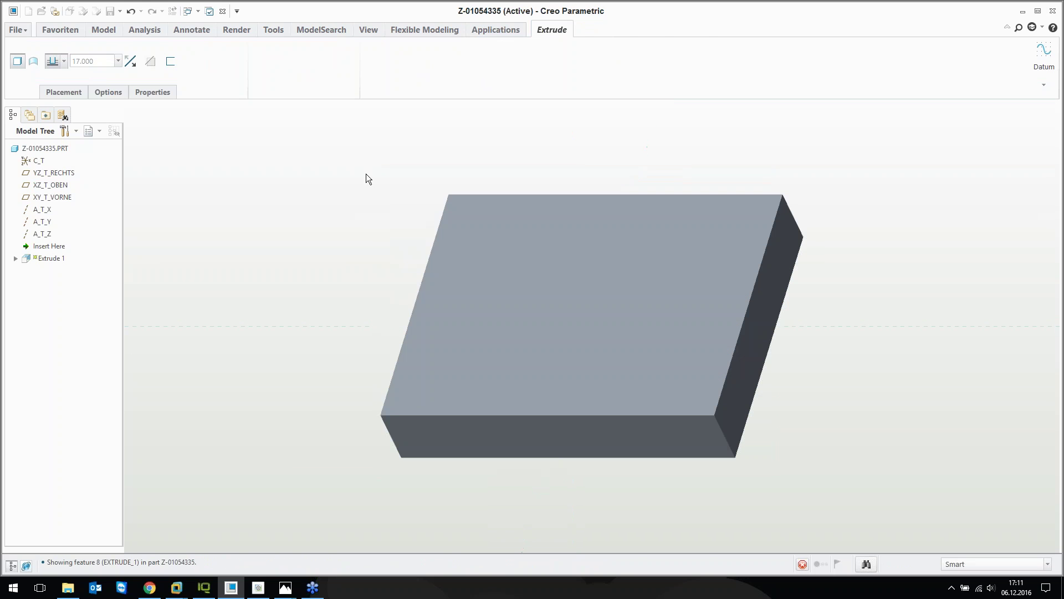
pyautogui.middleClick(375, 163)
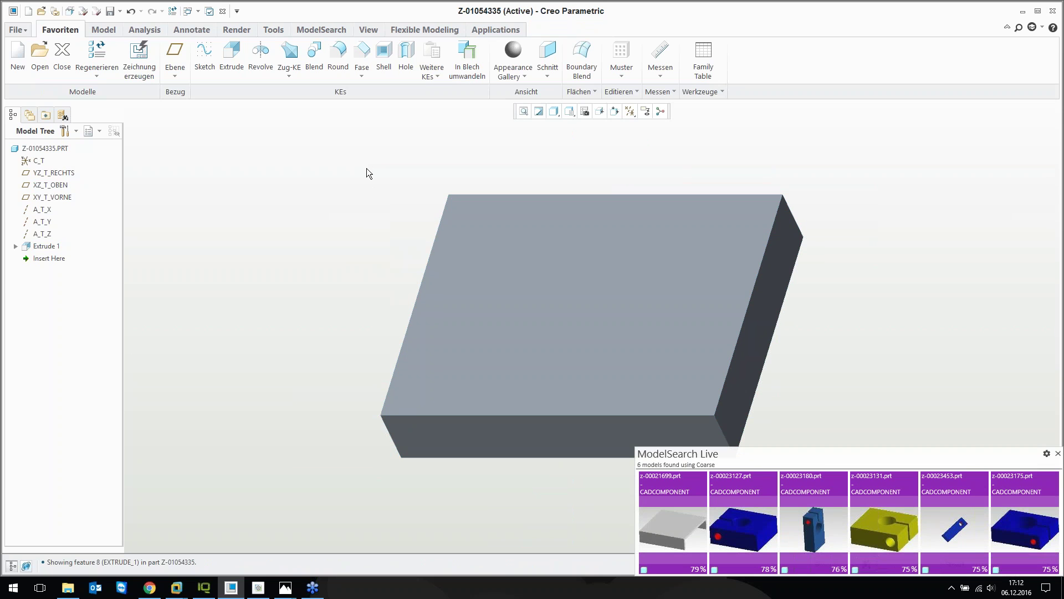
# - Start an extrusion sketch on the plate's upper face and draw a center rectangle about 70 × 11 mm above the horizontal reference
pyautogui.click(232, 53)
pyautogui.click(555, 230)
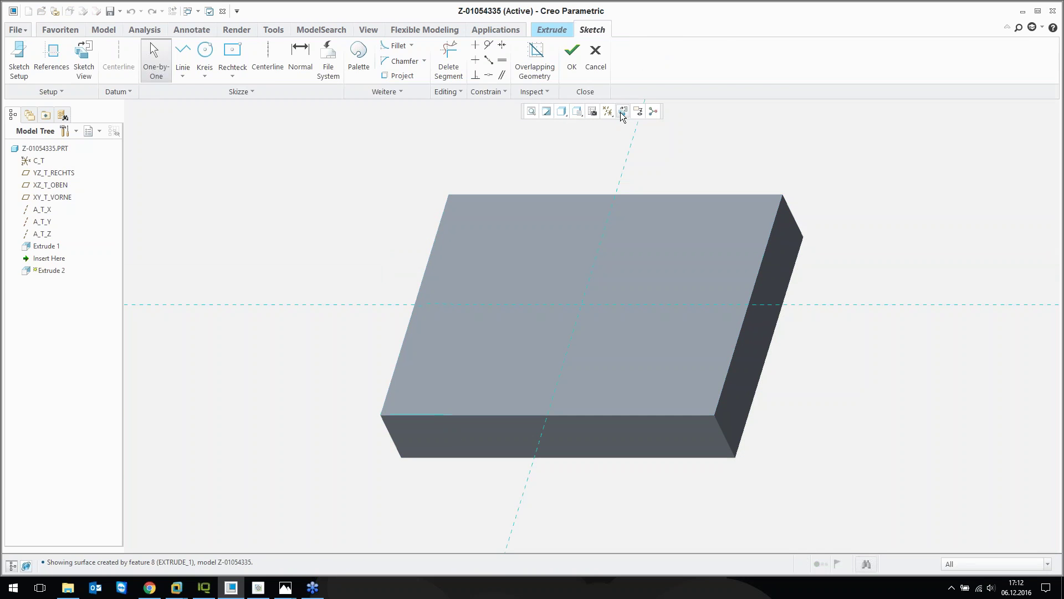
pyautogui.click(233, 52)
pyautogui.click(592, 211)
pyautogui.click(756, 238)
pyautogui.middleClick(340, 105)
# - Add a centerline along the horizontal reference and mirror the rectangle about it
pyautogui.click(267, 56)
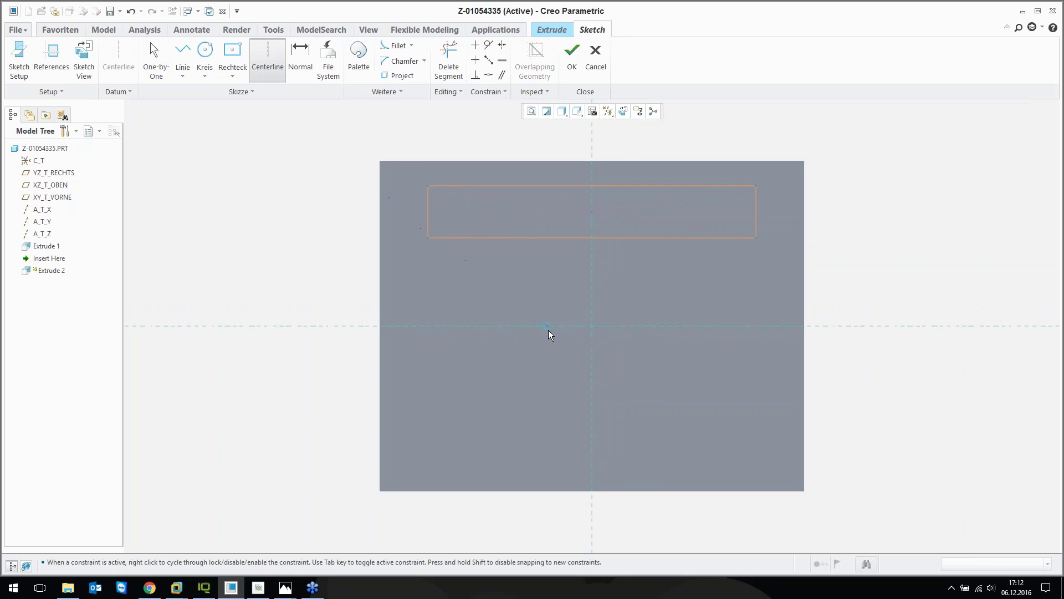
pyautogui.middleClick(637, 320)
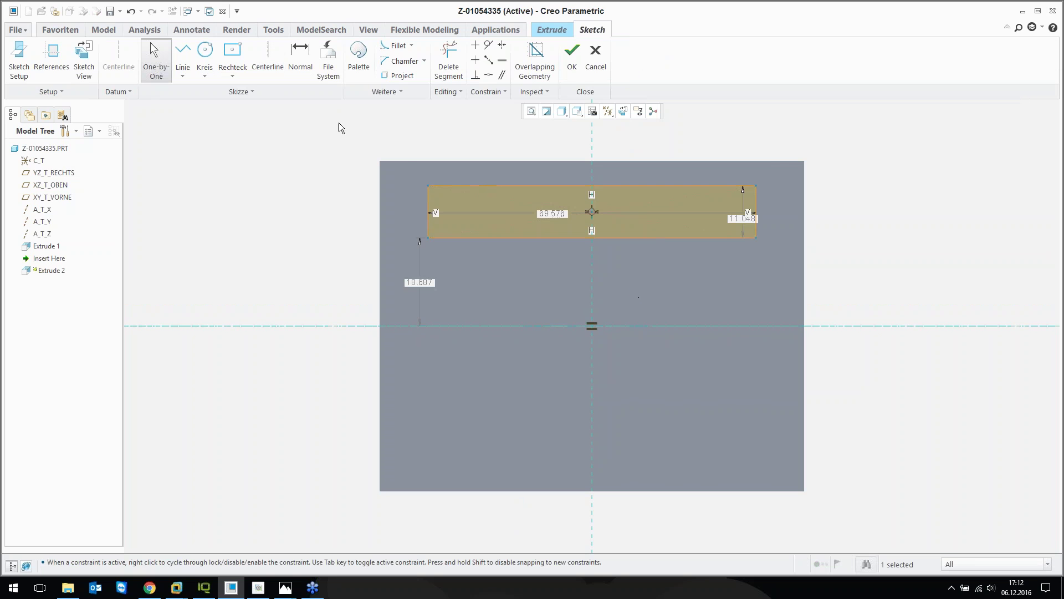
pyautogui.moveTo(406, 158); pyautogui.dragTo(778, 261)
pyautogui.click(448, 92)
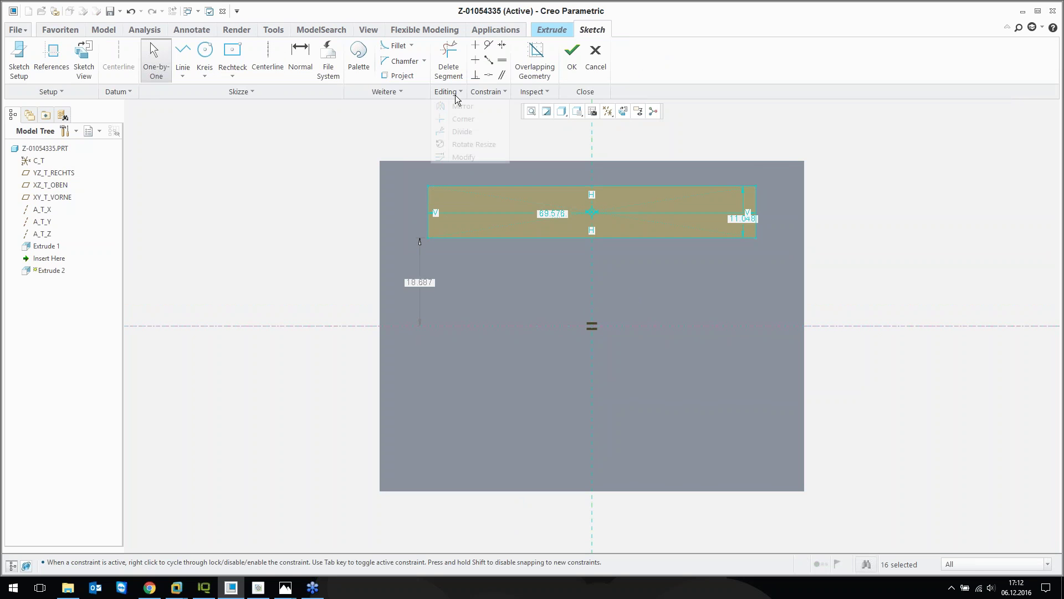
pyautogui.click(467, 107)
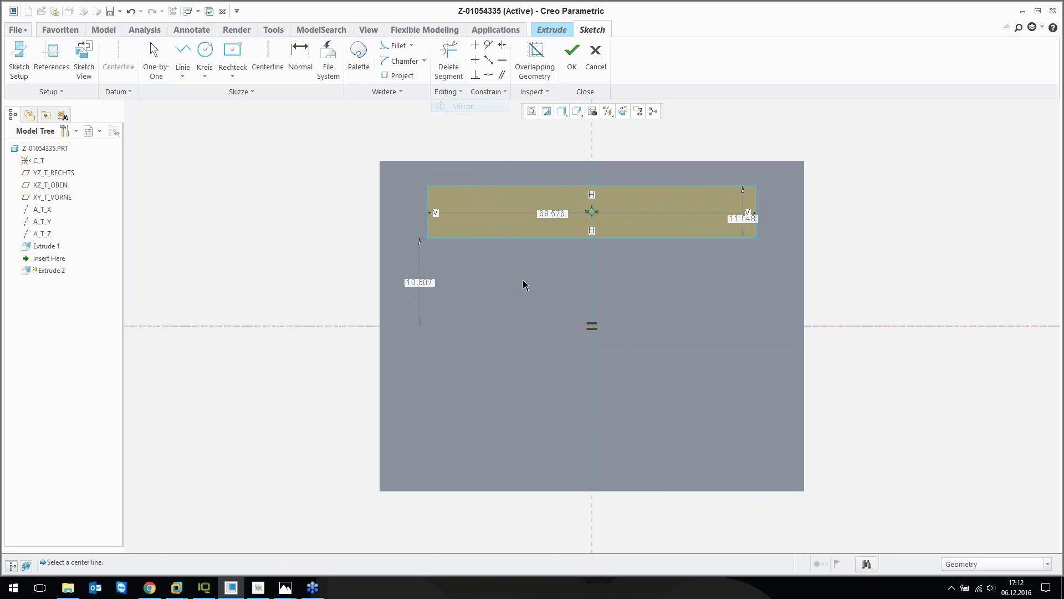
pyautogui.click(551, 326)
# - Dimension the gap between the two rectangles as 20.5 mm and the distance across their outer edges as 50.5 mm
pyautogui.rightClick(652, 296)
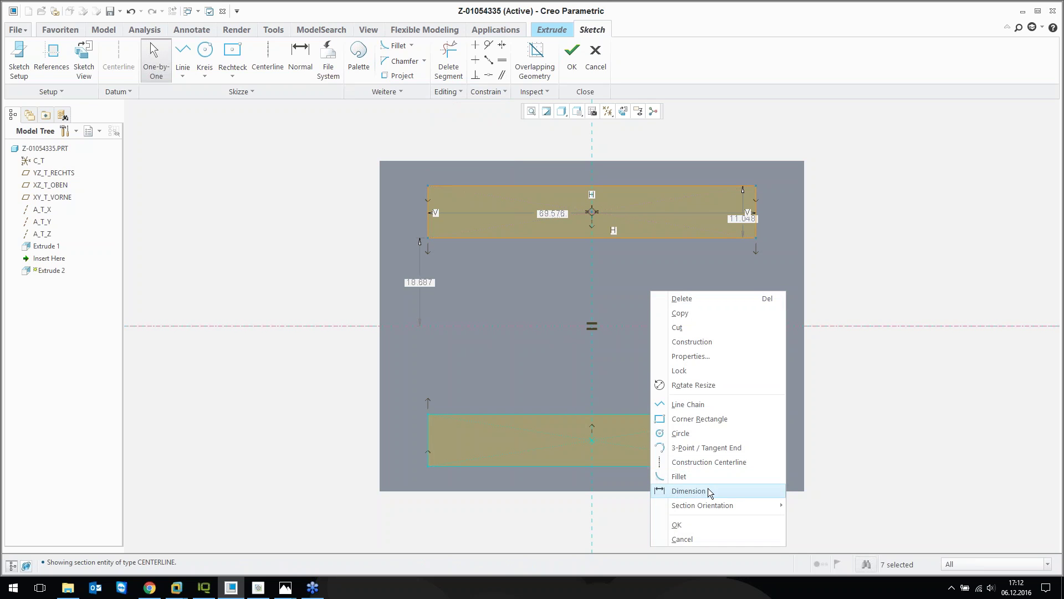
pyautogui.click(708, 490)
pyautogui.click(708, 238)
pyautogui.click(708, 413)
pyautogui.middleClick(711, 284)
pyautogui.write('20.5')
pyautogui.press('Return')
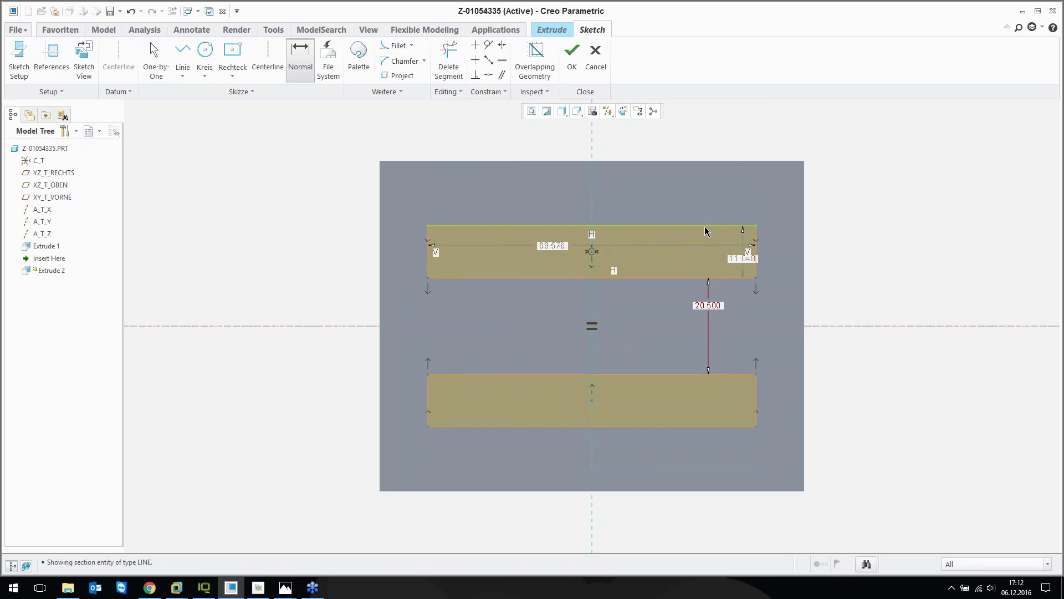
pyautogui.click(727, 428)
pyautogui.middleClick(783, 324)
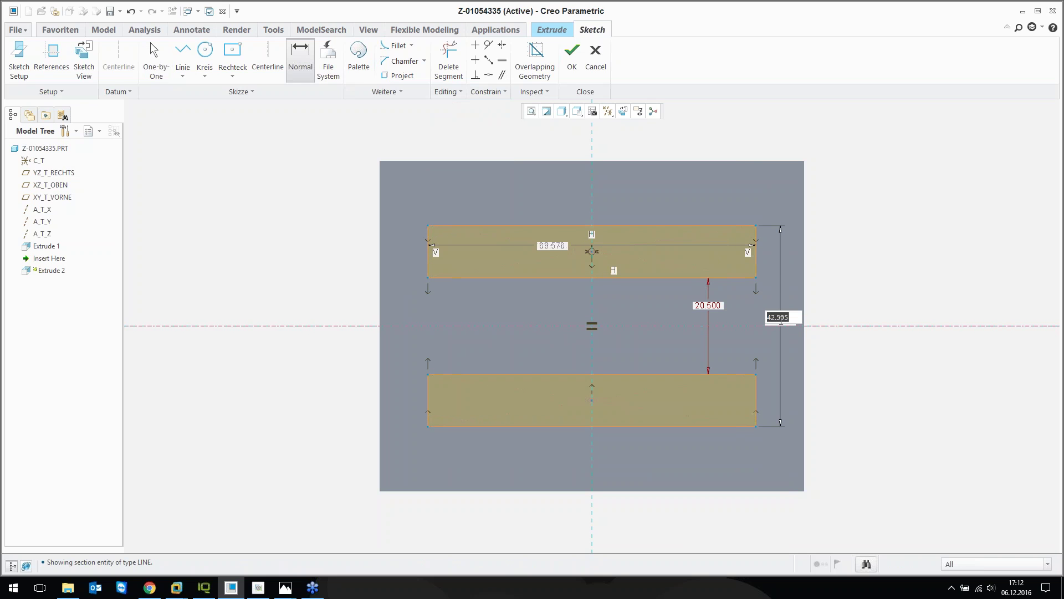
pyautogui.write('50.5')
pyautogui.press('Return')
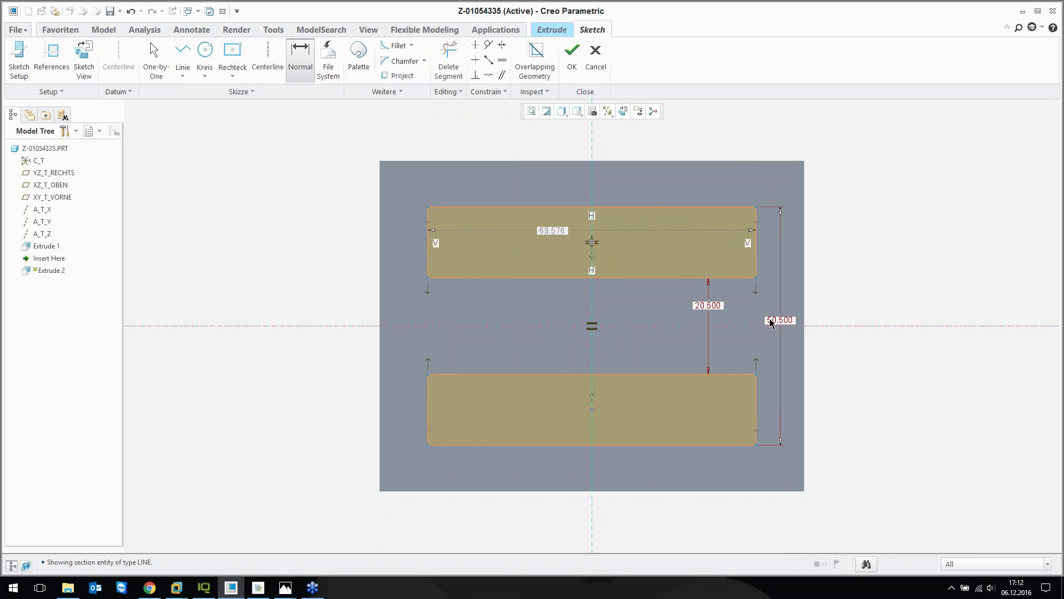
# - Move the rectangle's width dimension above the plate and set it to 70 mm
pyautogui.middleClick(553, 198)
pyautogui.click(554, 229)
pyautogui.moveTo(553, 229); pyautogui.dragTo(580, 140)
pyautogui.doubleClick(579, 140)
pyautogui.write('70')
pyautogui.press('Return')
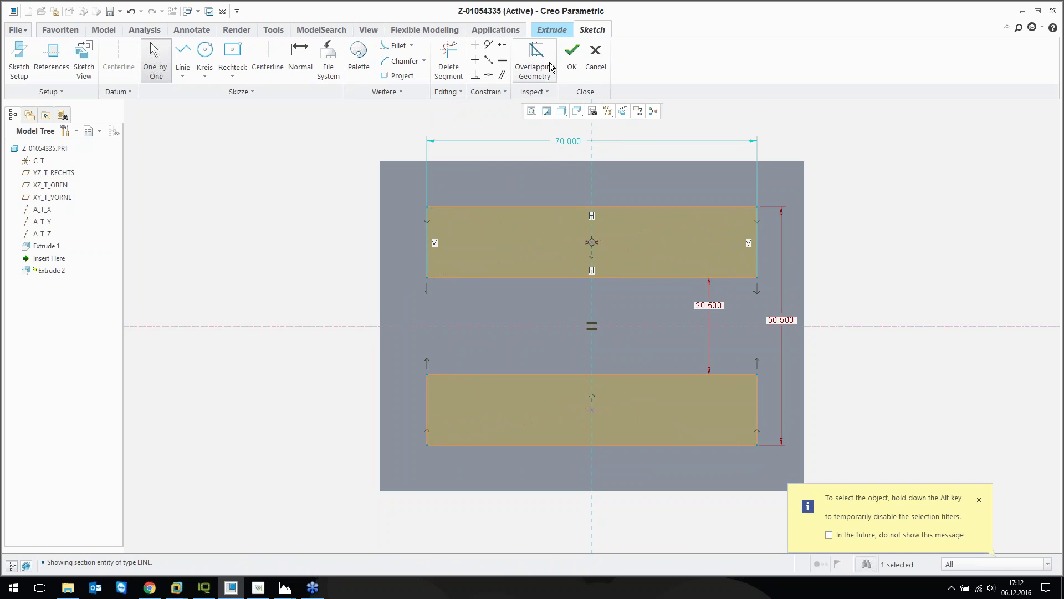
# - Finish the sketch and extrude both rectangles 70 mm upward as walls on the base plate
pyautogui.click(572, 65)
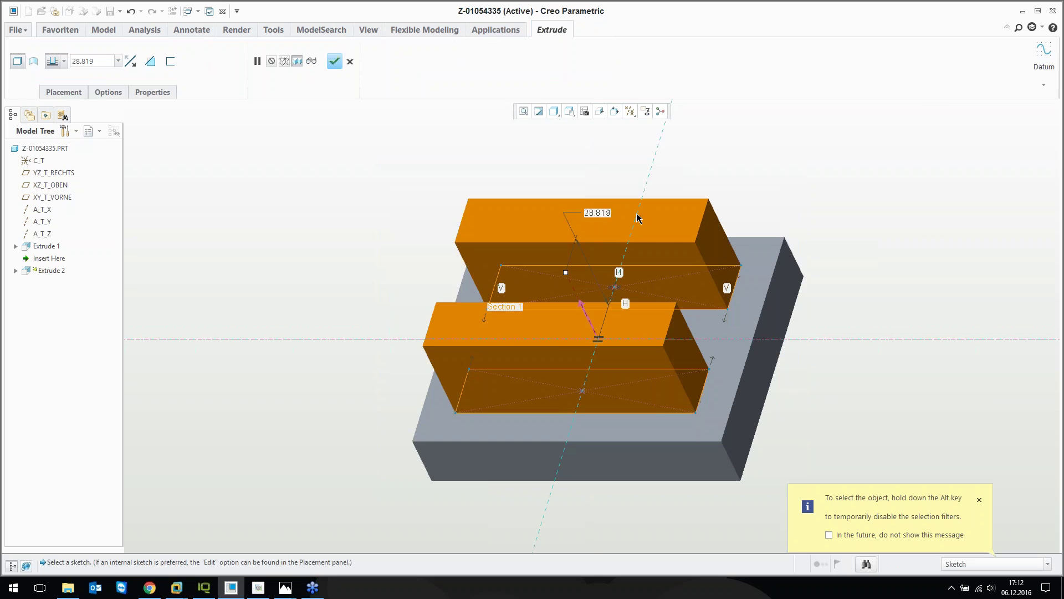
pyautogui.doubleClick(597, 211)
pyautogui.write('70')
pyautogui.press('Return')
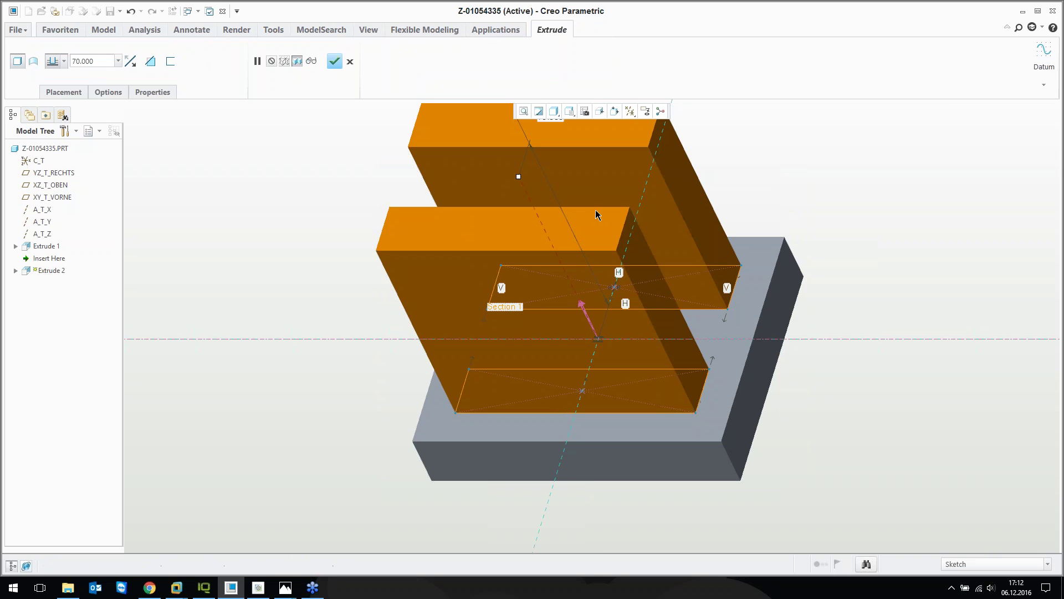
pyautogui.middleClick(318, 189)
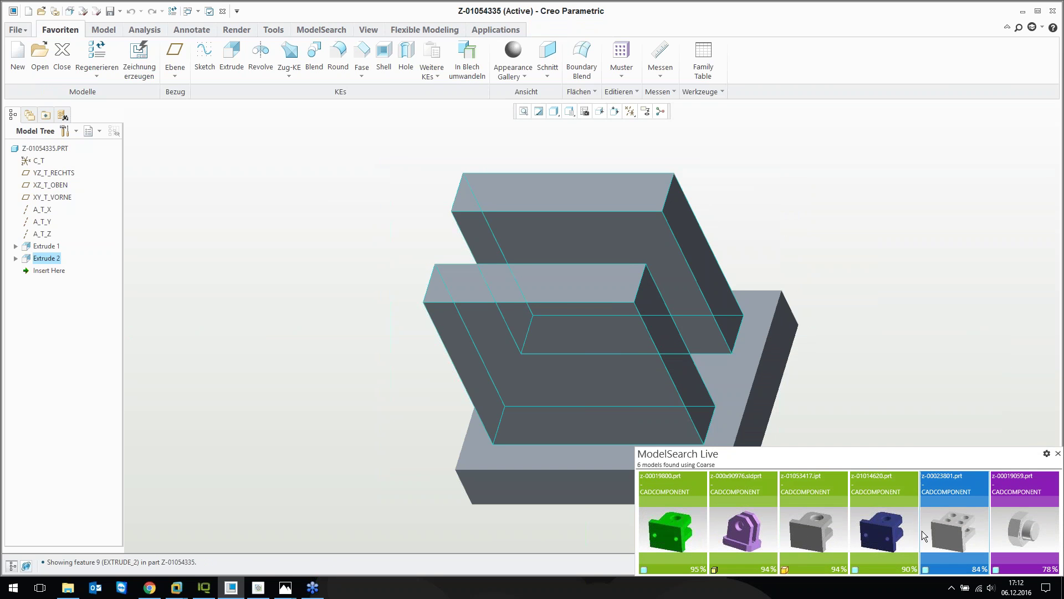
# - Preview the most similar models found by ModelSearch Live, then dismiss the results
pyautogui.moveTo(670, 534)
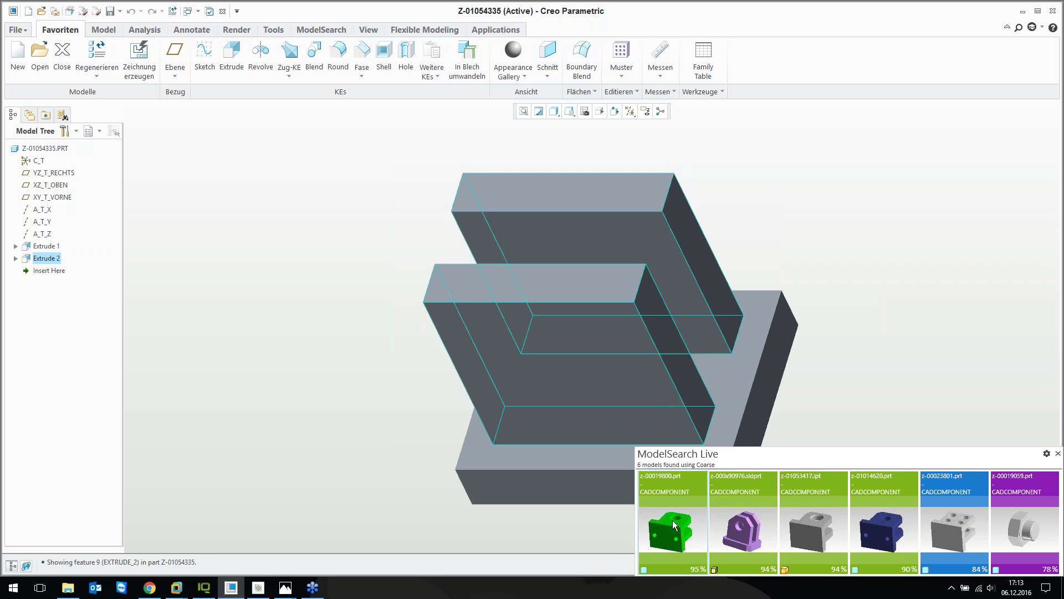
pyautogui.moveTo(743, 532)
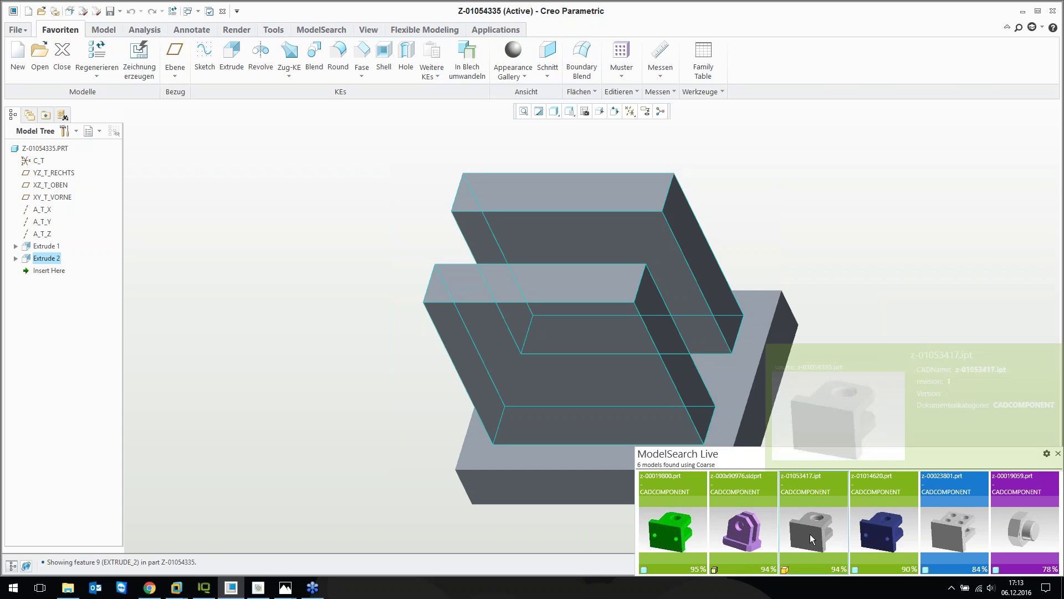
pyautogui.moveTo(814, 535)
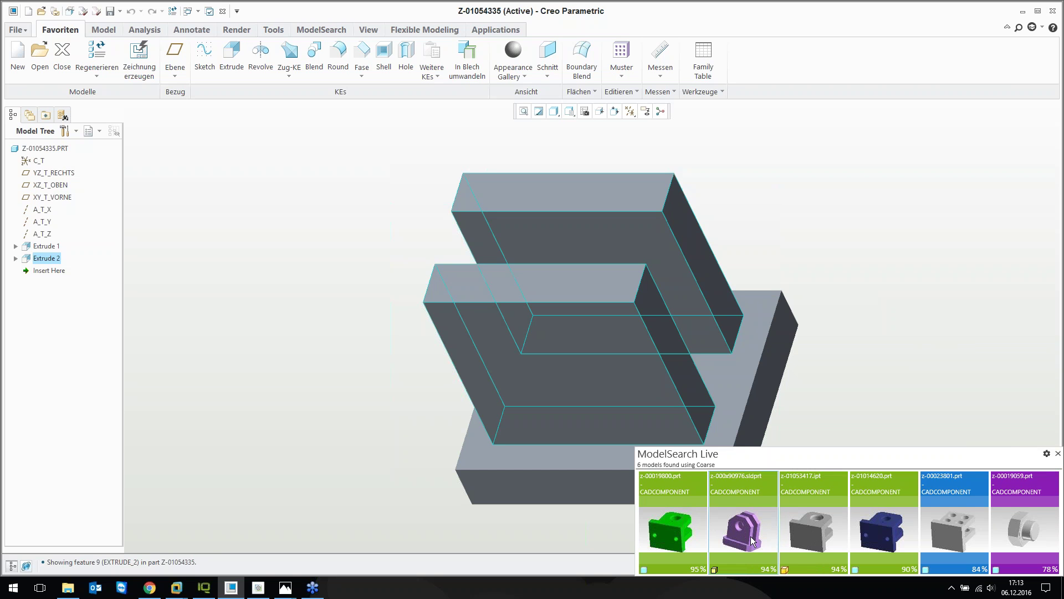
pyautogui.click(1059, 453)
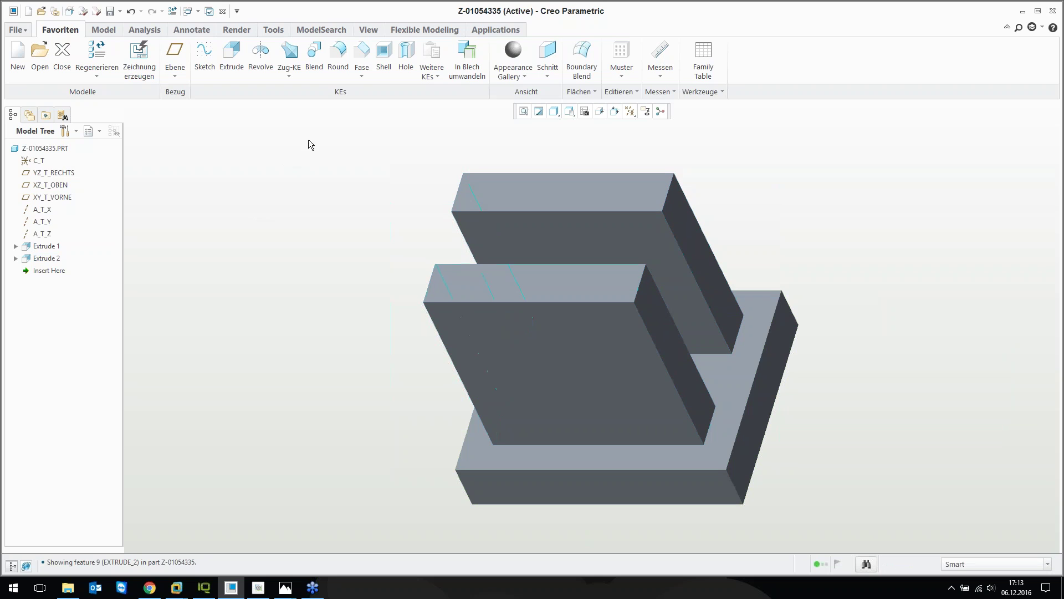
# - Chamfer the four upper end edges of the two walls with a 45 x D chamfer of 10 mm
pyautogui.click(363, 56)
pyautogui.click(431, 284)
pyautogui.keyDown('ctrl'); pyautogui.click(453, 198); pyautogui.keyUp('ctrl')
pyautogui.keyDown('ctrl'); pyautogui.click(669, 191); pyautogui.keyUp('ctrl')
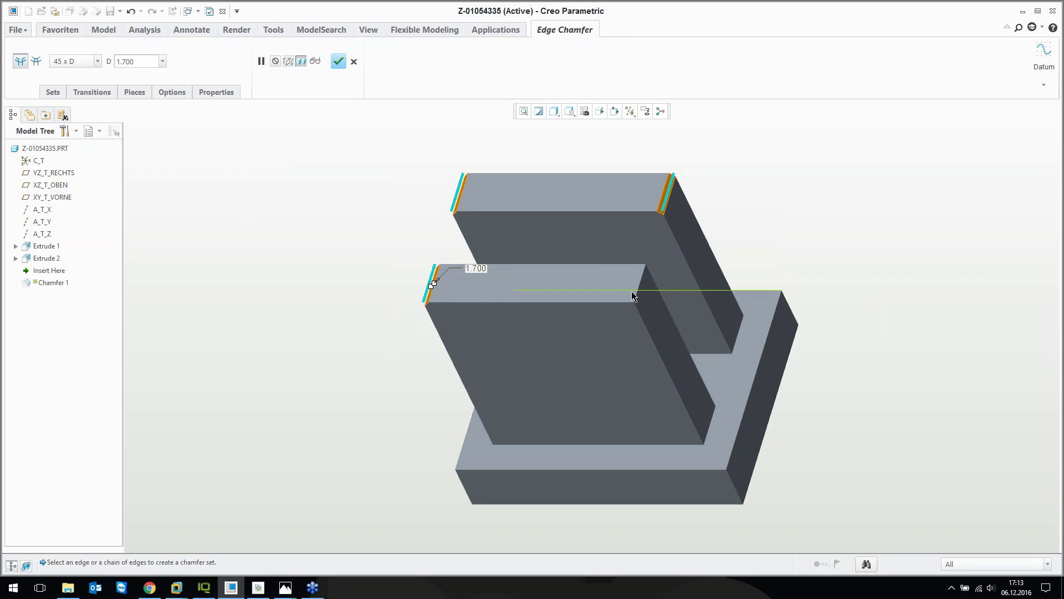
pyautogui.keyDown('ctrl'); pyautogui.click(638, 287); pyautogui.keyUp('ctrl')
pyautogui.write('10')
pyautogui.press('Return')
pyautogui.middleClick(411, 217)
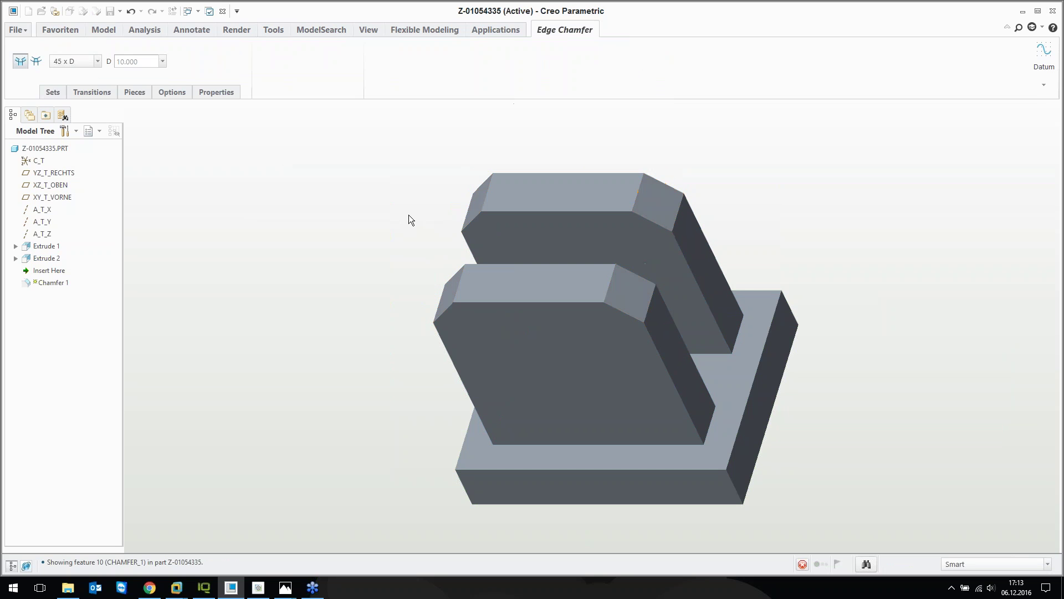
# - Start an extrusion sketch on the front wall's outer face and draw a circle centered on the vertical reference
pyautogui.click(232, 69)
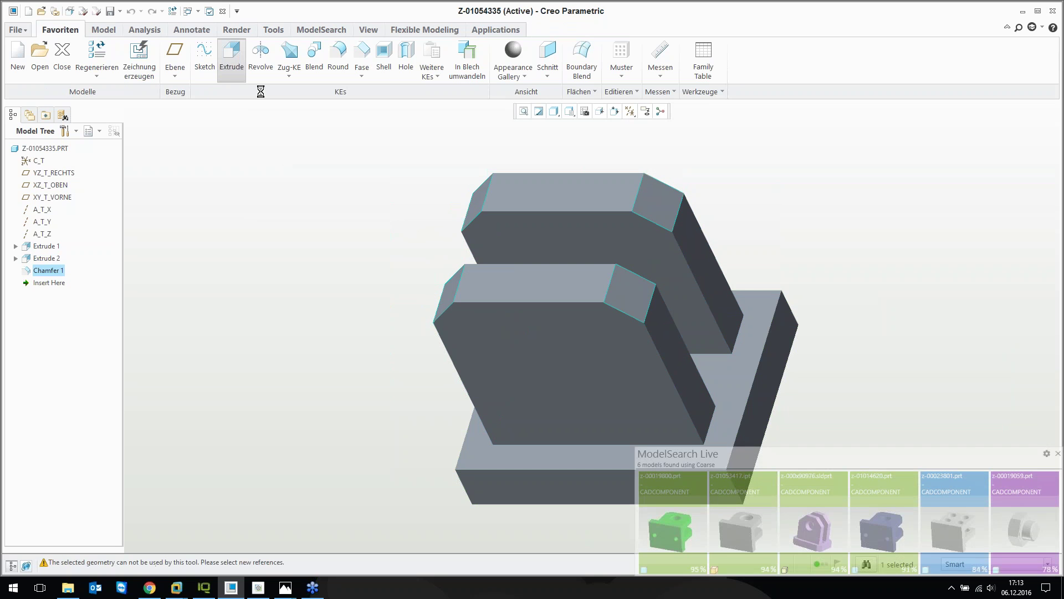
pyautogui.click(546, 324)
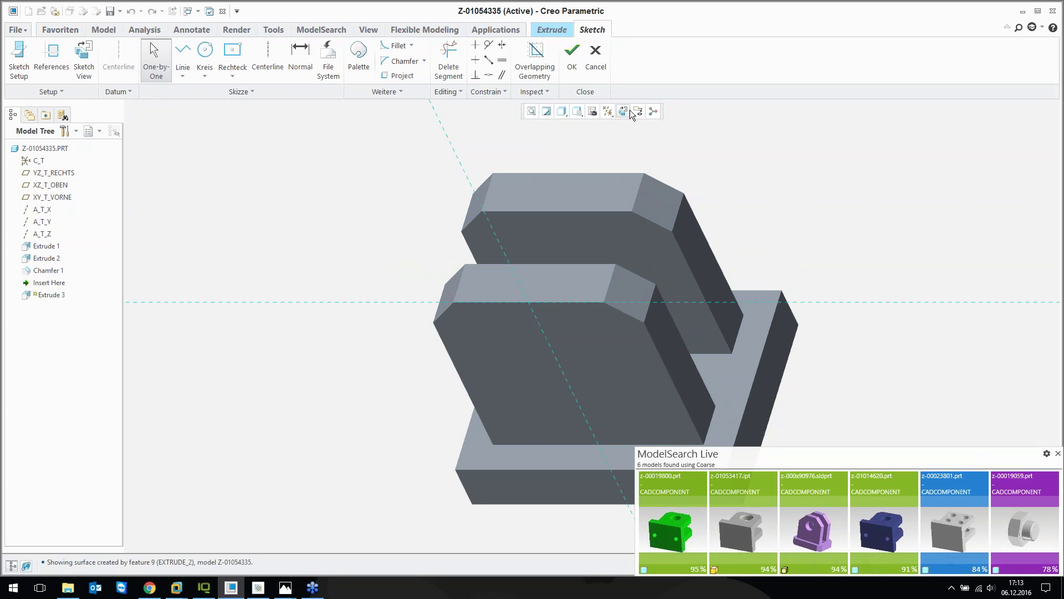
pyautogui.click(622, 112)
pyautogui.click(204, 50)
pyautogui.click(592, 242)
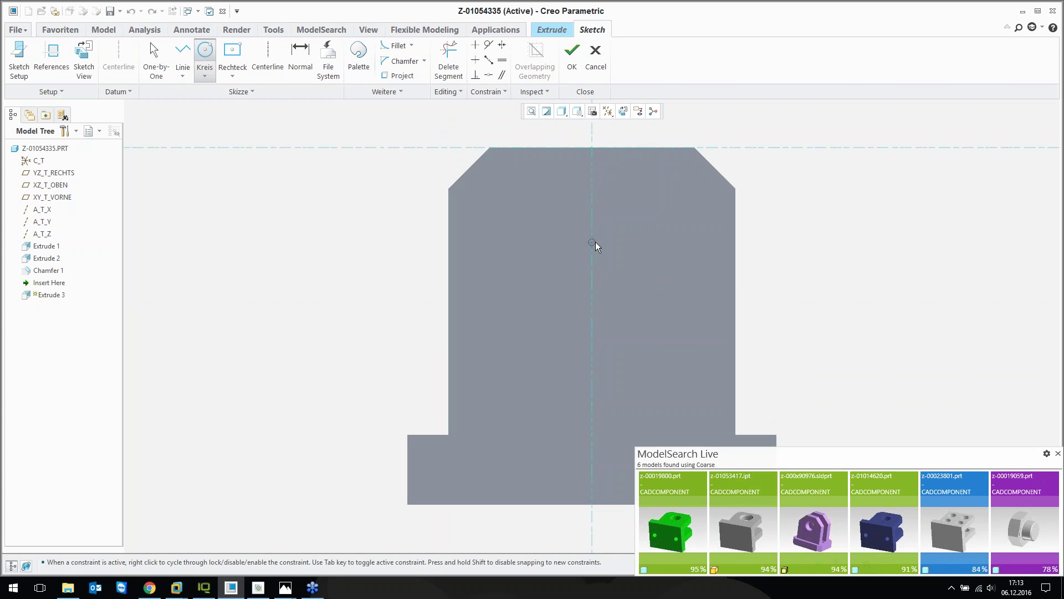
pyautogui.click(641, 260)
pyautogui.middleClick(689, 252)
# - Set the circle center's distance from the wall's upper edge to 25 mm and the circle's diameter to 25 mm
pyautogui.doubleClick(604, 194)
pyautogui.write('25')
pyautogui.press('Return')
pyautogui.doubleClick(510, 206)
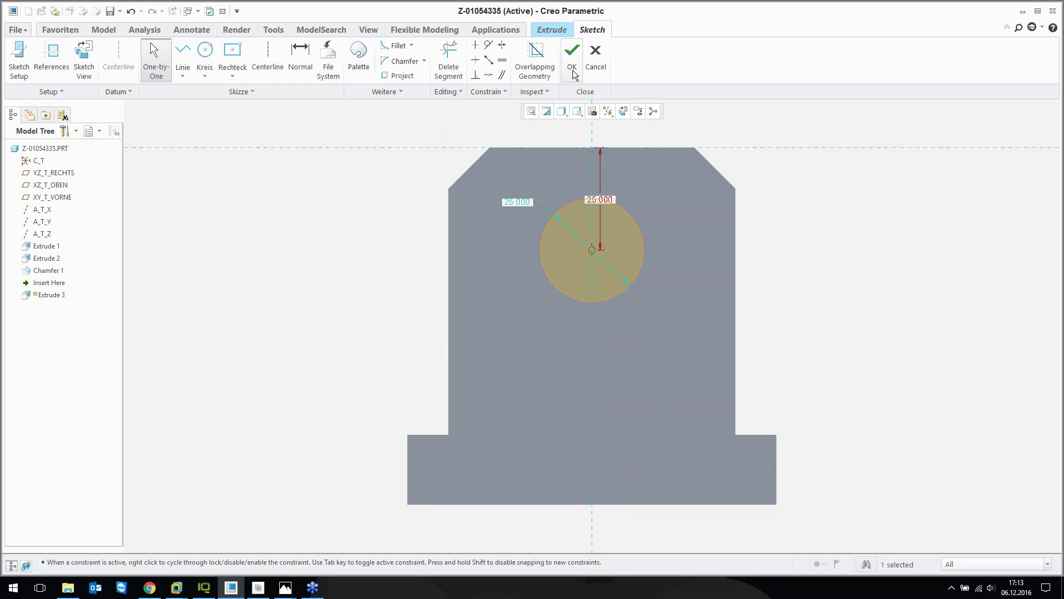
# - Finish the circle sketch and cut the 25 mm hole through both walls, then dismiss the material-removal notice
pyautogui.click(573, 55)
pyautogui.click(541, 400)
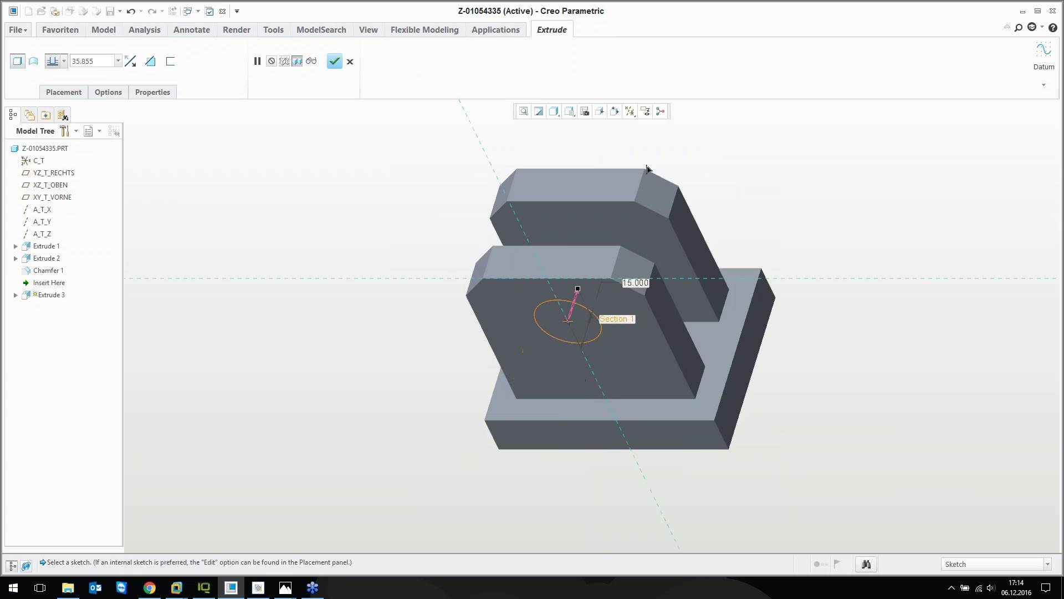
pyautogui.click(350, 61)
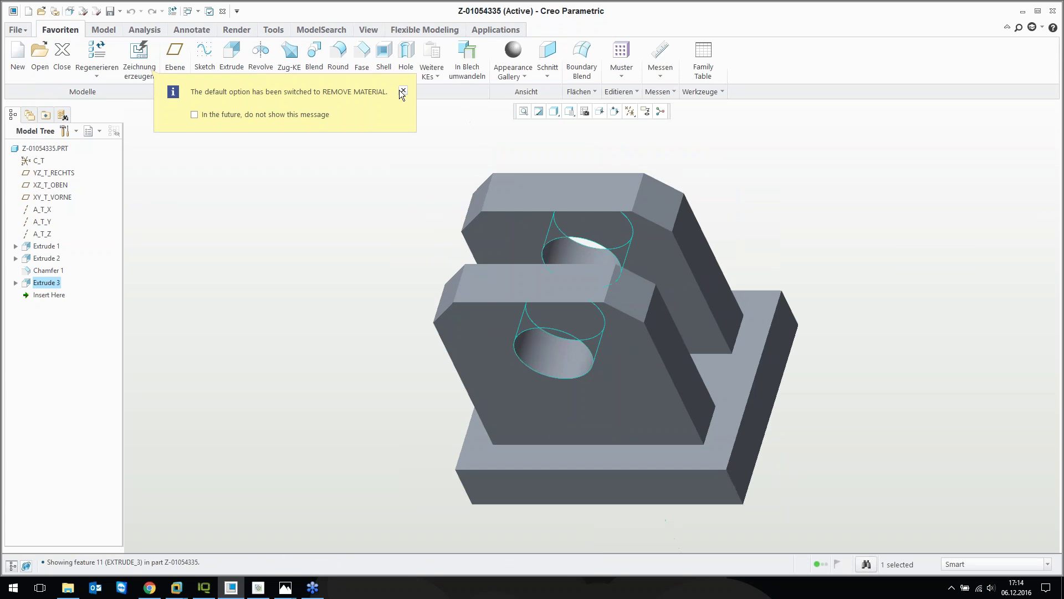
pyautogui.click(359, 221)
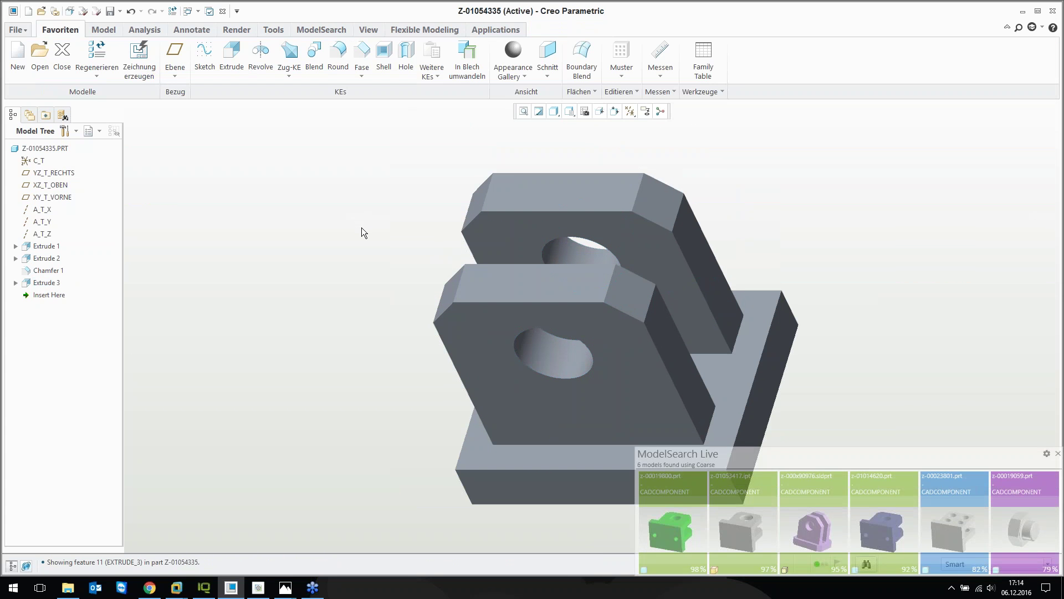
# - Preview the best ModelSearch Live match, z-00019800.prt, and open it for inspection
pyautogui.moveTo(698, 517)
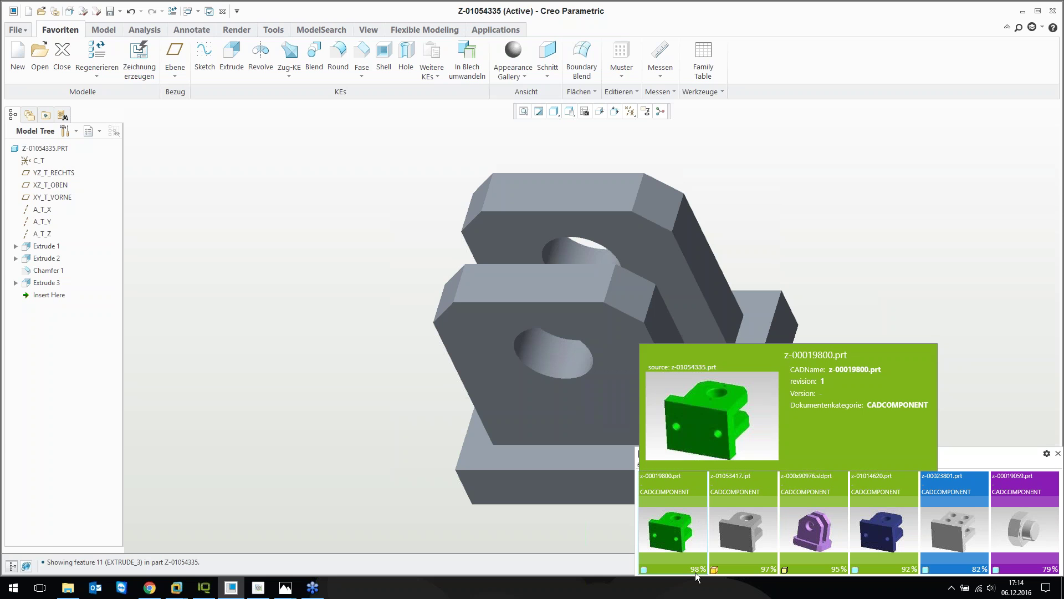
pyautogui.doubleClick(678, 523)
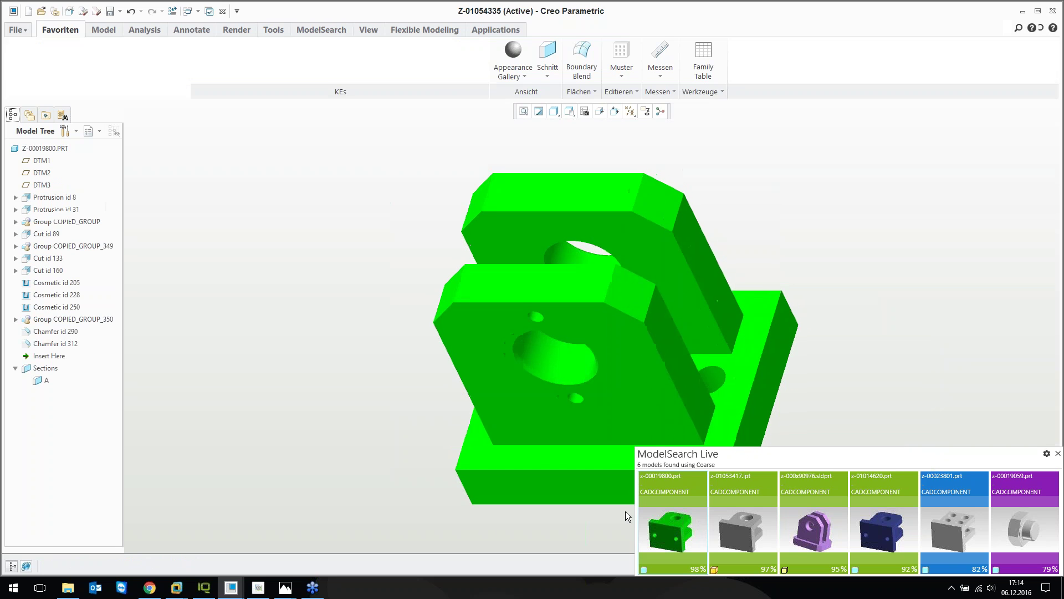
pyautogui.moveTo(373, 315); pyautogui.dragTo(226, 281, button='middle')
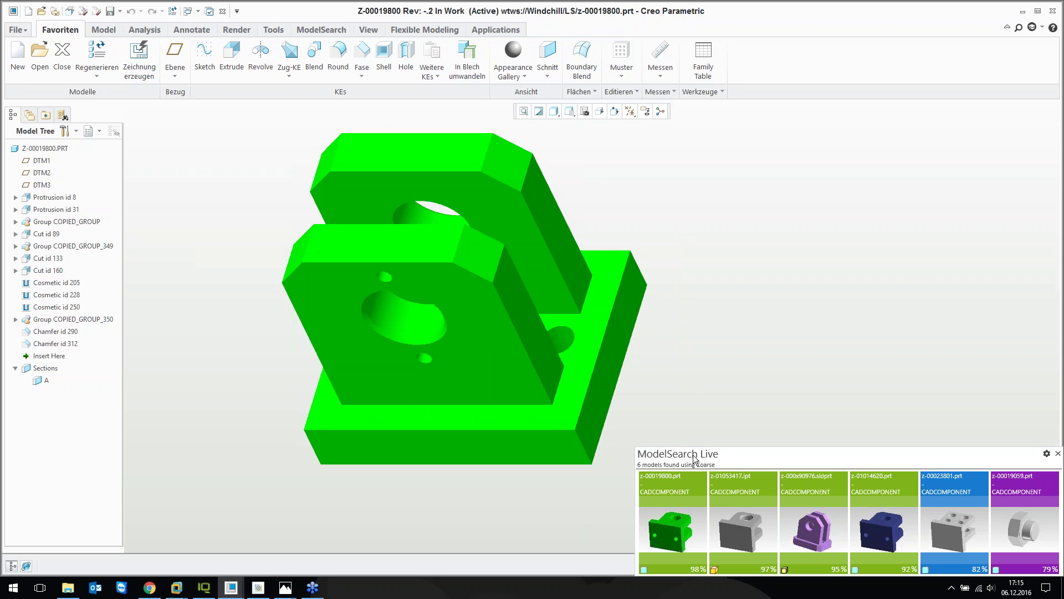
# - Set the ModelSearch Live preview to 131 px, interval to 4 seconds and threshold to 40 %, apply the settings and dismiss the results
pyautogui.click(1047, 454)
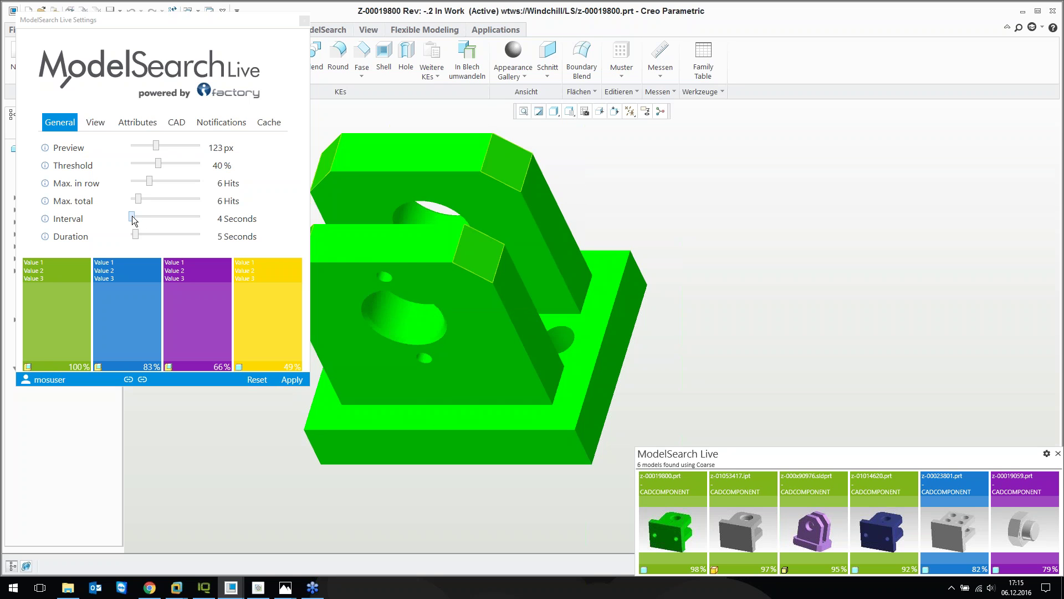
pyautogui.moveTo(132, 215); pyautogui.dragTo(160, 218)
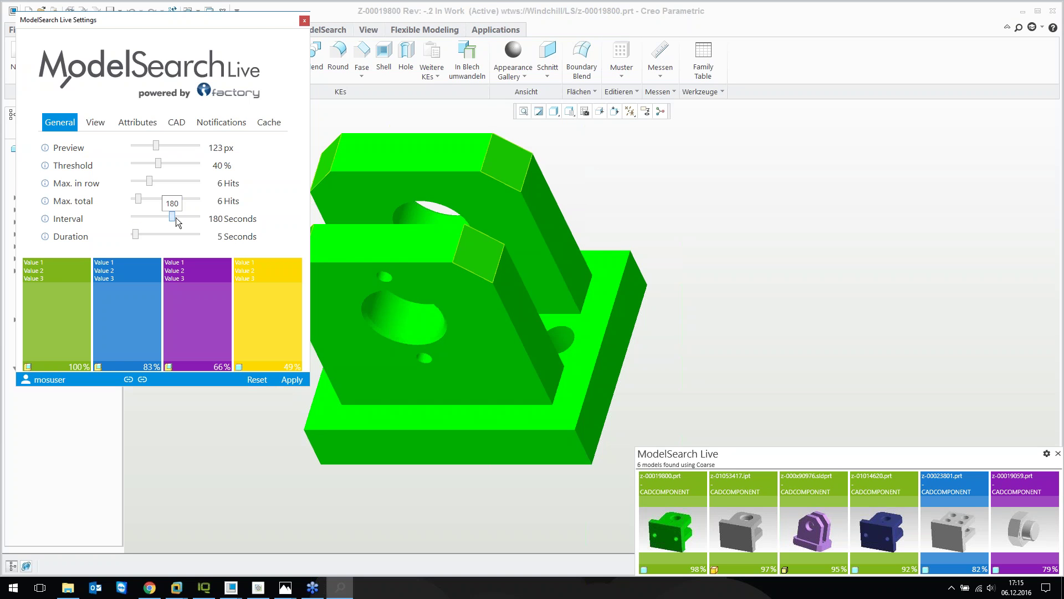
pyautogui.moveTo(176, 218); pyautogui.dragTo(130, 218)
pyautogui.moveTo(156, 145)
pyautogui.mouseDown()
pyautogui.moveTo(175, 148)
pyautogui.moveTo(159, 151)
pyautogui.mouseUp()
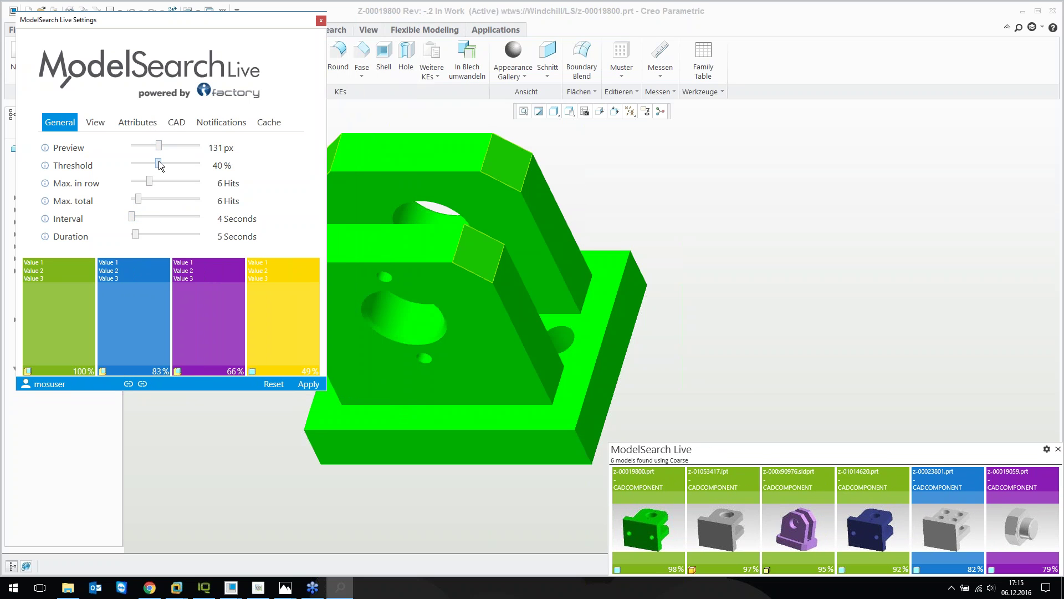
pyautogui.moveTo(154, 163); pyautogui.dragTo(186, 166)
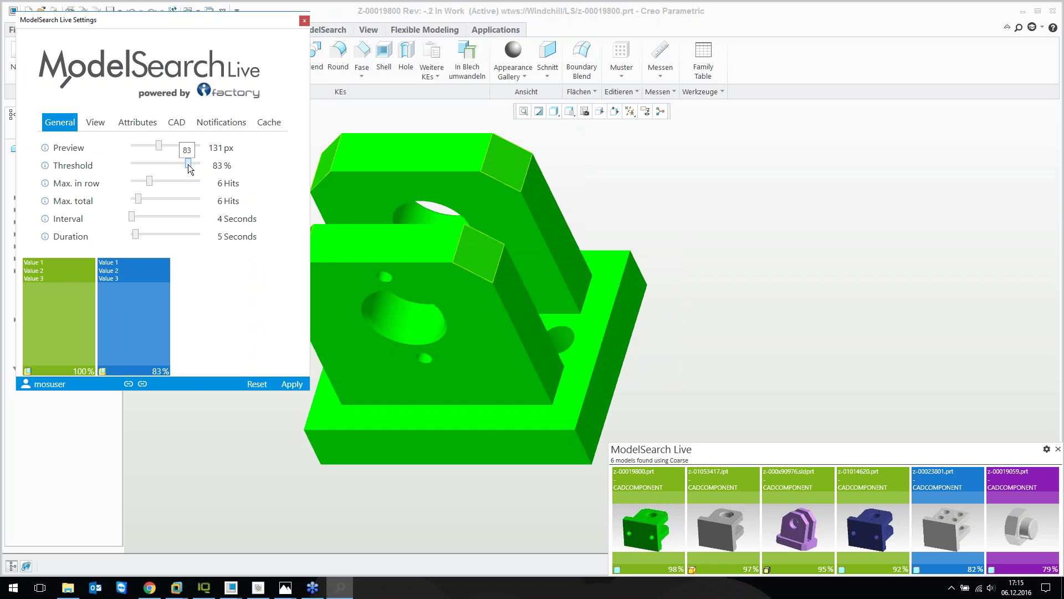
pyautogui.moveTo(188, 165); pyautogui.dragTo(159, 165)
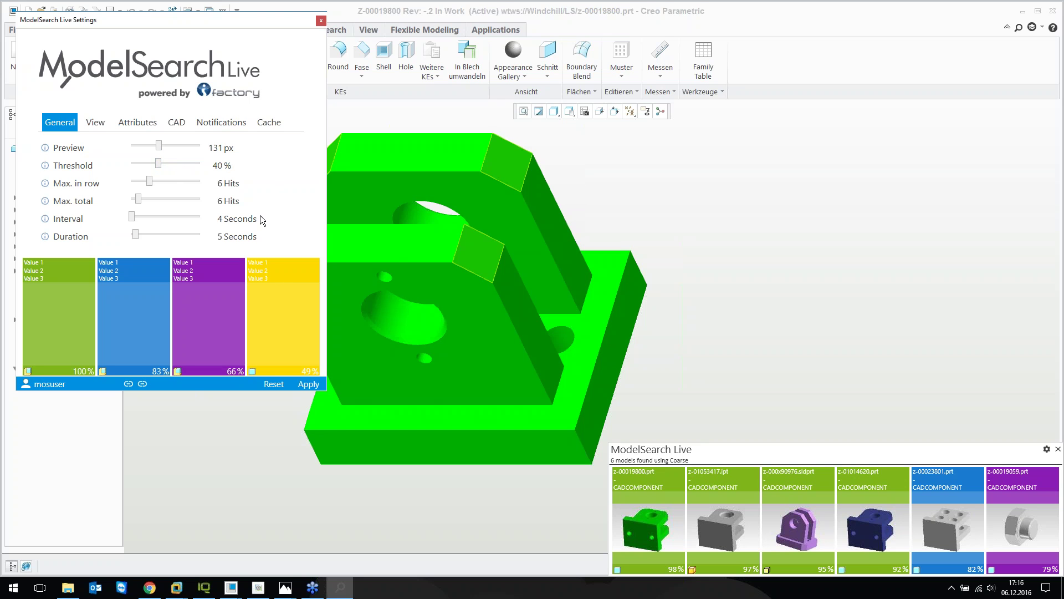
pyautogui.click(312, 384)
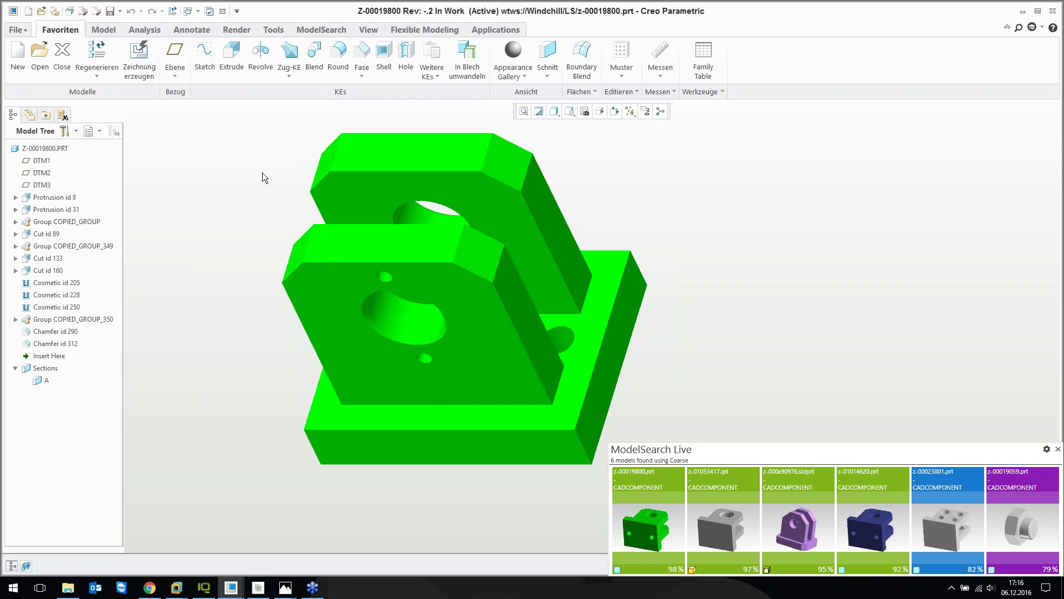
pyautogui.click(1057, 448)
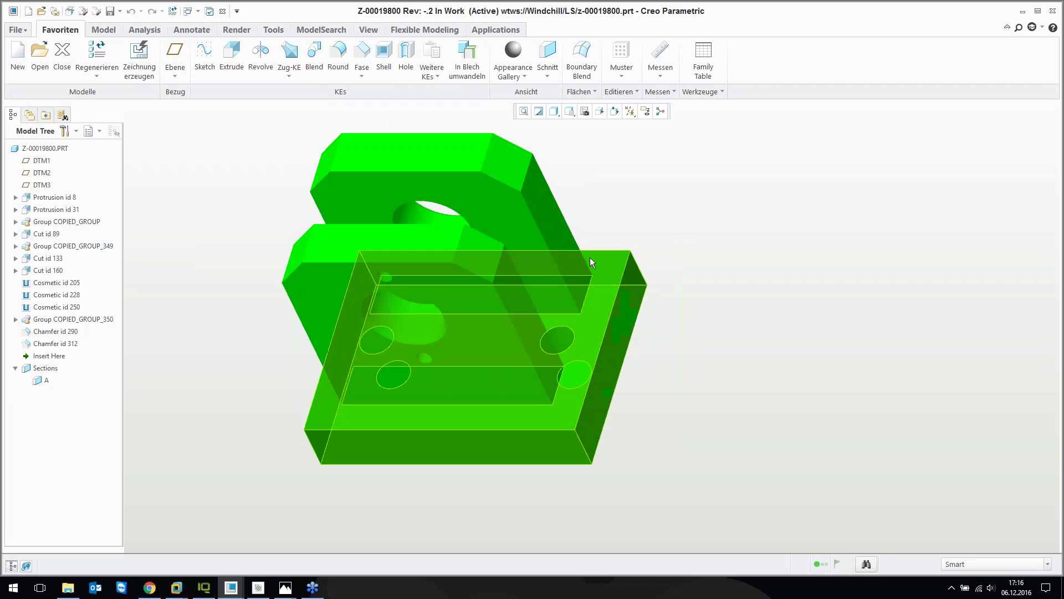
# - Create a new Sheetmetal part with an auto-generated name and the default template
pyautogui.click(27, 11)
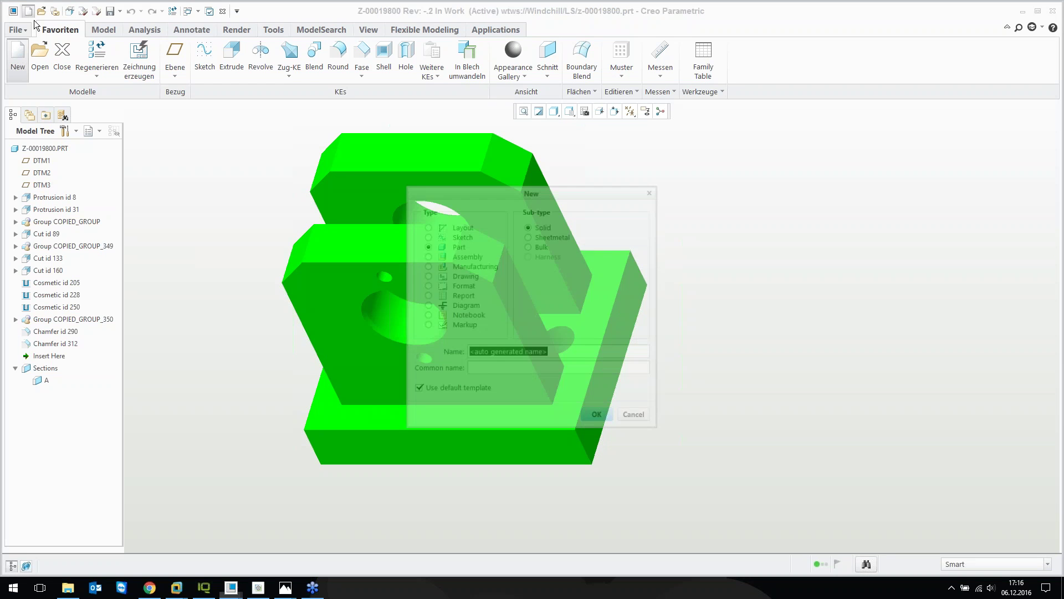
pyautogui.click(545, 236)
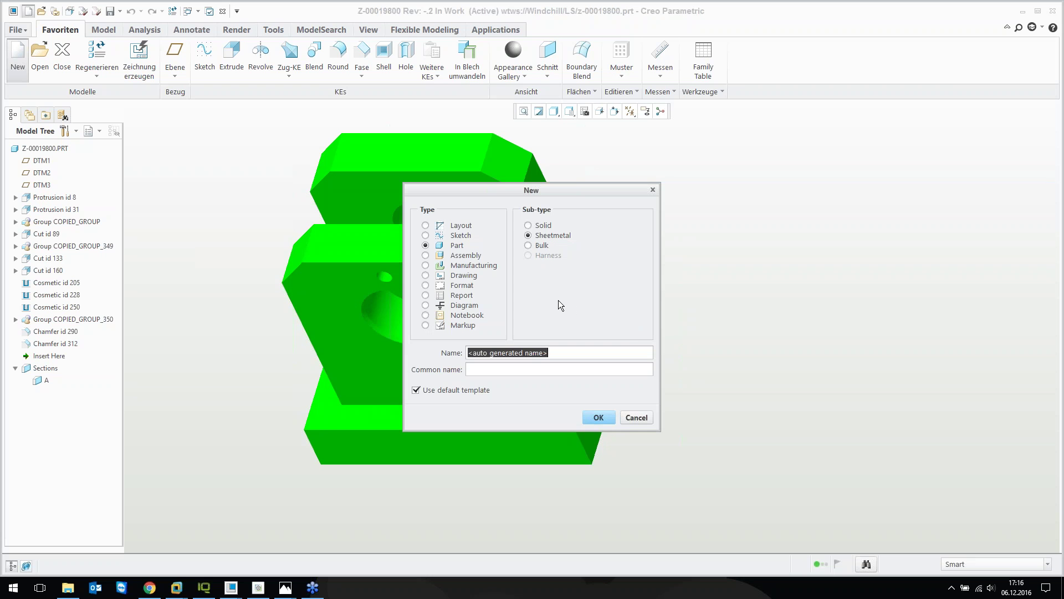
pyautogui.press('Return')
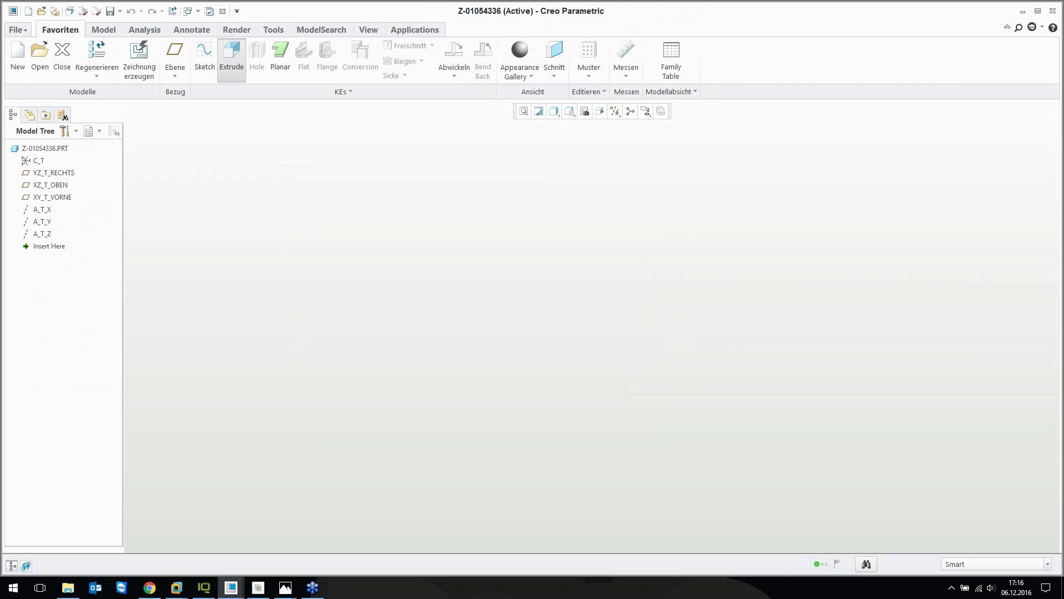
# - Start an extruded wall on XZ_T_OBEN and sketch a horizontal line from the origin with a downward leg about 57 mm long
pyautogui.click(66, 186)
pyautogui.click(623, 112)
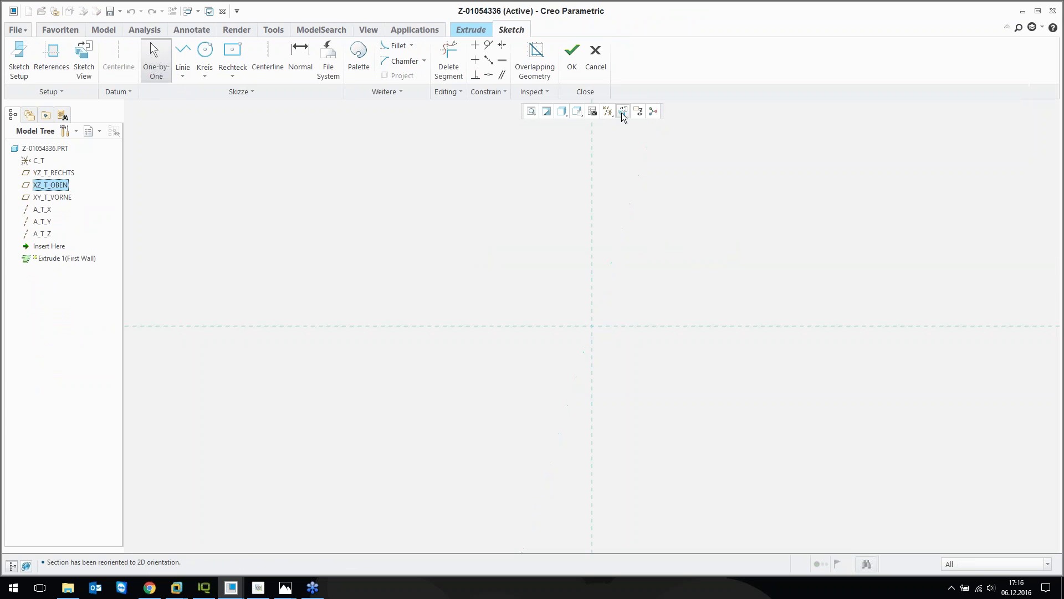
pyautogui.click(183, 53)
pyautogui.click(592, 326)
pyautogui.click(749, 337)
pyautogui.click(750, 367)
pyautogui.middleClick(749, 367)
pyautogui.middleClick(749, 363)
# - Set the profile's horizontal line to 100 mm and its vertical leg to 30 mm, then finish the sketch
pyautogui.doubleClick(659, 316)
pyautogui.write('100')
pyautogui.press('Return')
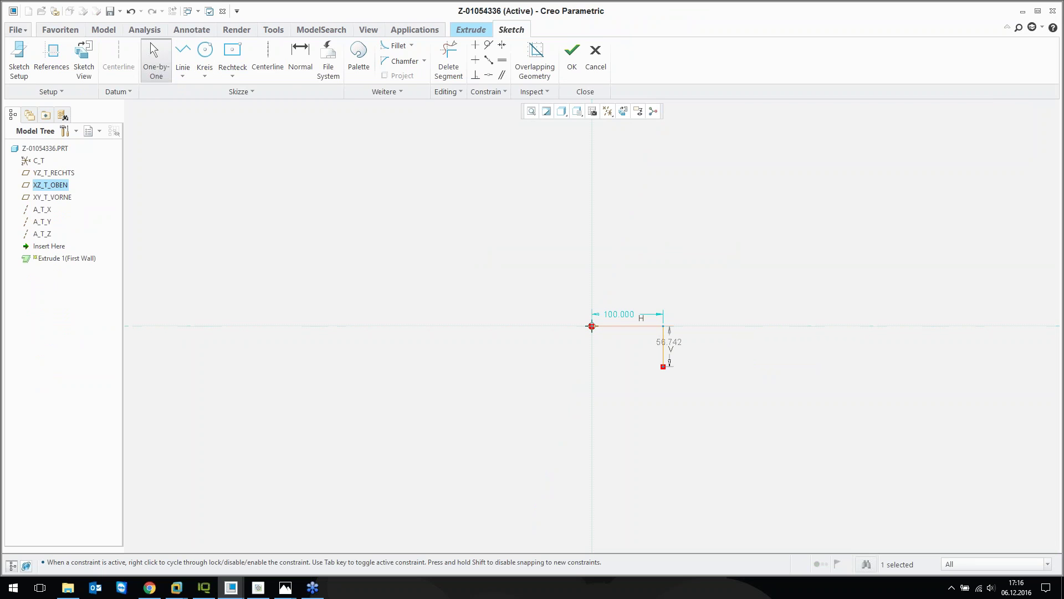
pyautogui.doubleClick(671, 343)
pyautogui.write('30')
pyautogui.press('Return')
pyautogui.click(571, 53)
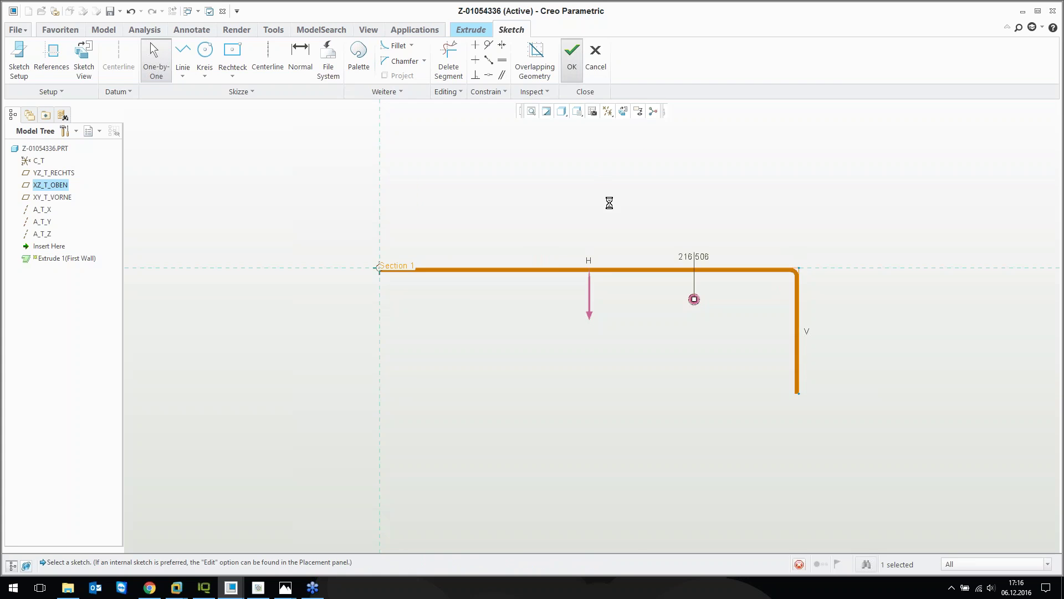
# - Extrude the L-shaped profile to a depth of 100 mm as the first sheetmetal wall
pyautogui.doubleClick(615, 258)
pyautogui.write('100')
pyautogui.press('Return')
pyautogui.middleClick(691, 300)
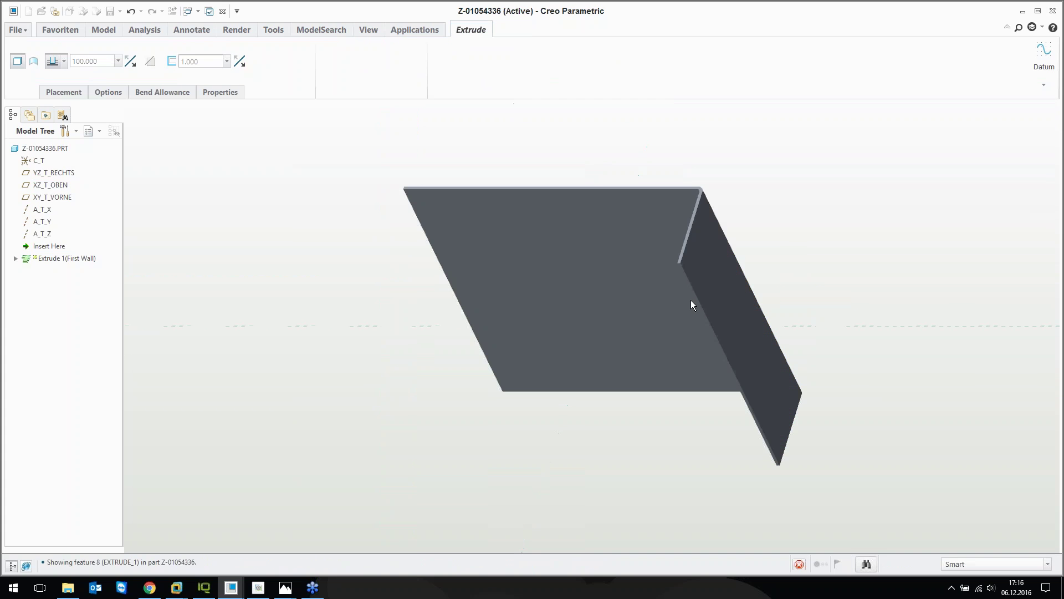
pyautogui.click(870, 253)
pyautogui.keyDown('shift'); pyautogui.moveTo(840, 254); pyautogui.dragTo(703, 265, button='middle'); pyautogui.keyUp('shift')
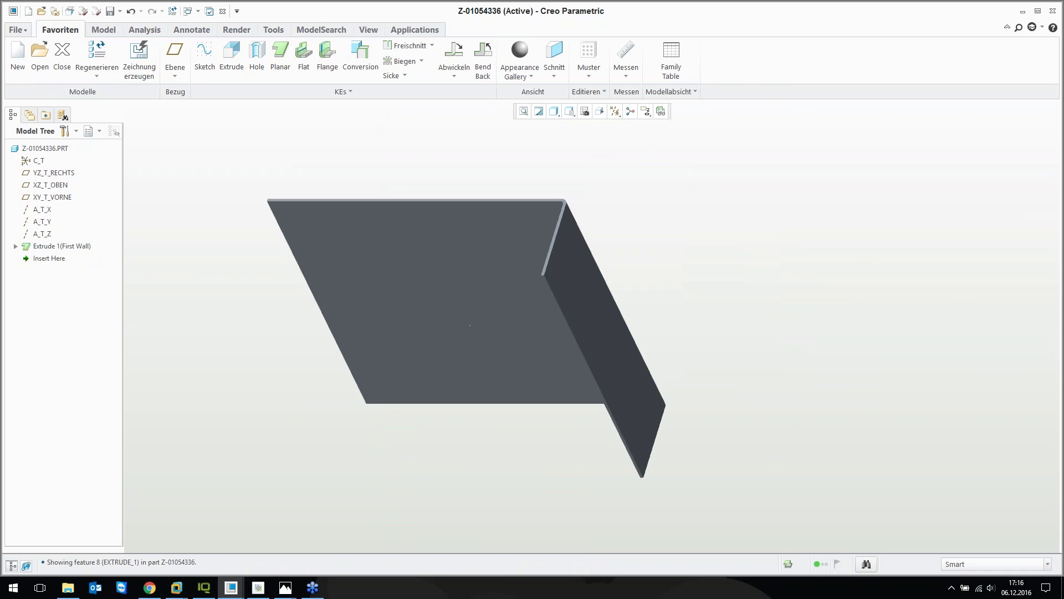
# - Regenerate the sheetmetal part, request its ModelSearch Live results and check whether ModelSearch Live is running in the background
pyautogui.hotkey('ctrl', 'g')
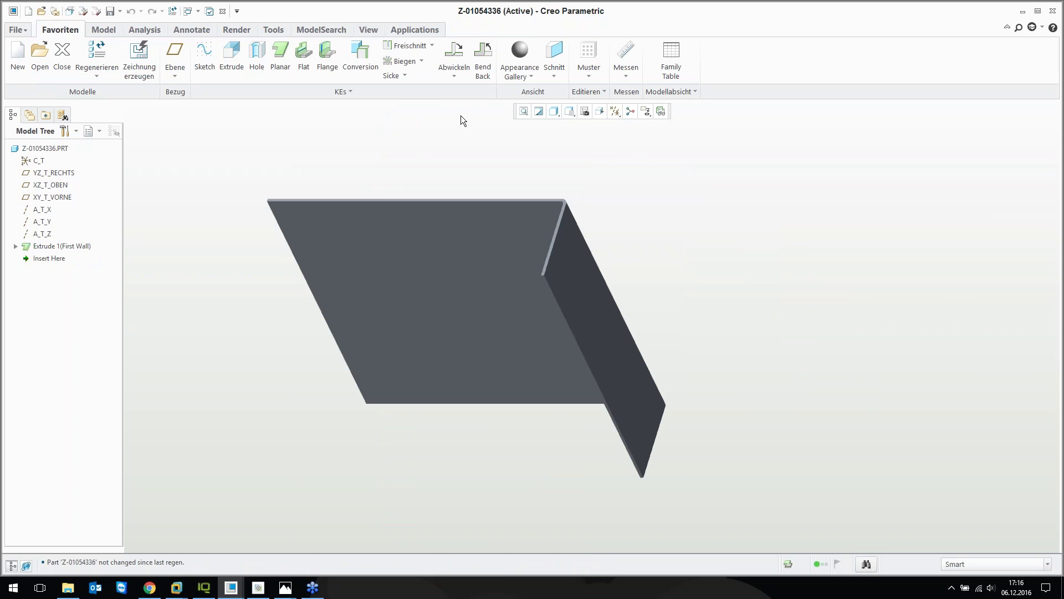
pyautogui.click(306, 30)
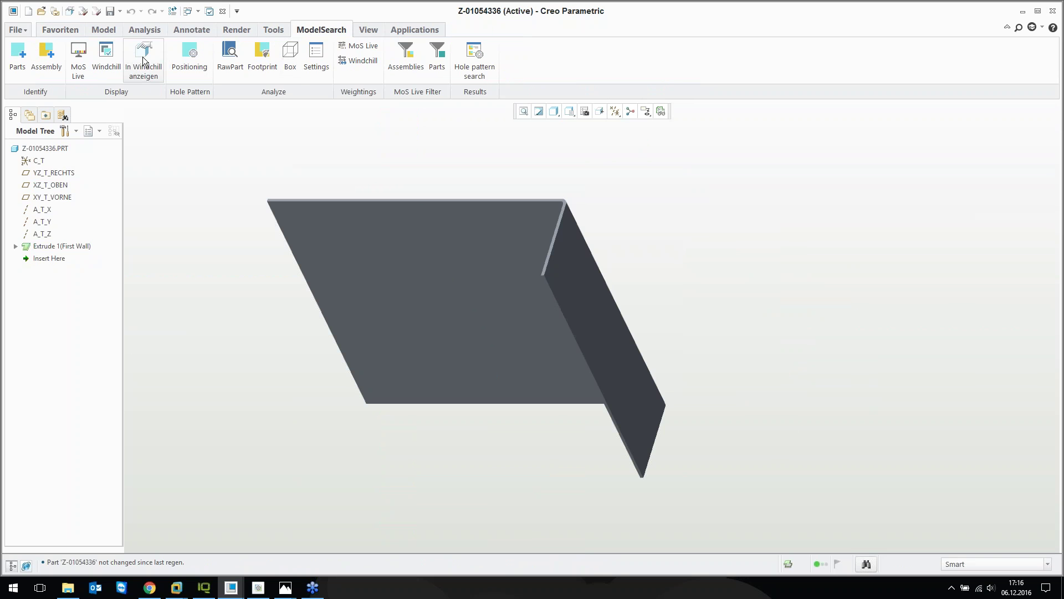
pyautogui.click(76, 62)
pyautogui.click(952, 588)
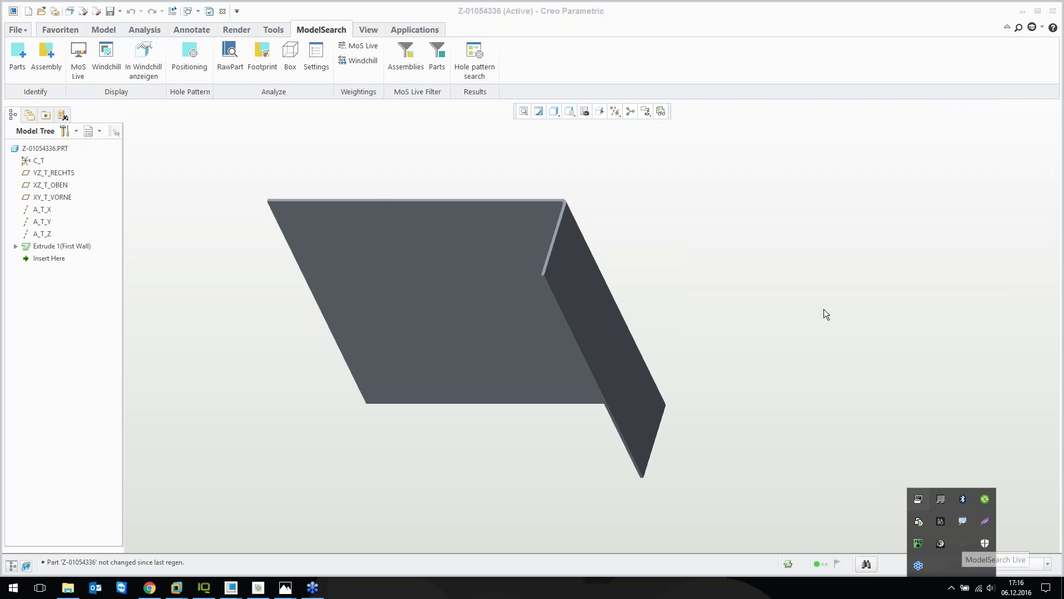
pyautogui.click(805, 290)
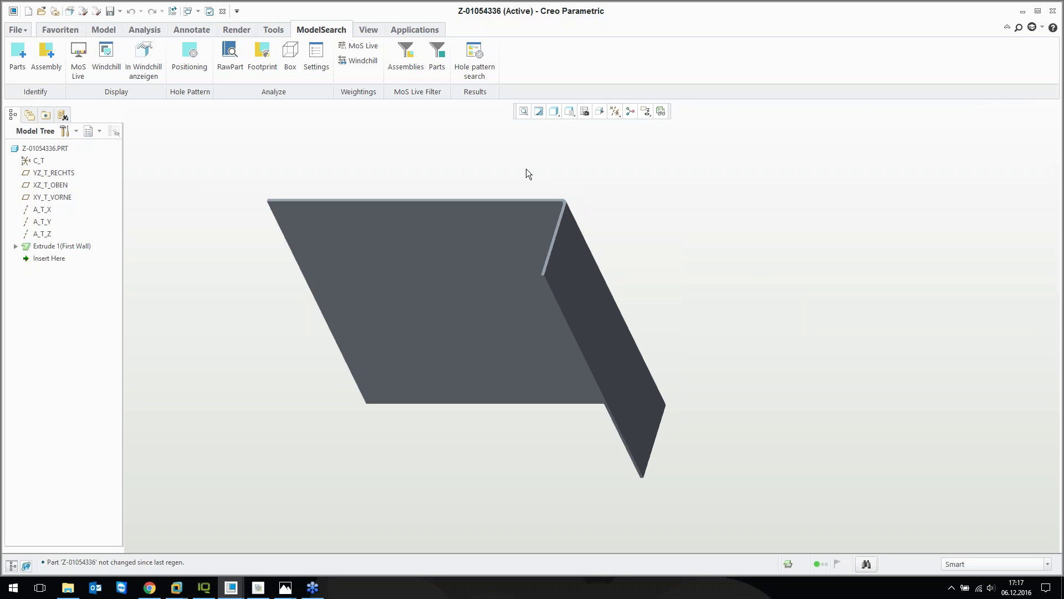
# - Import motor_1_9900305.stp from the MoS folder into Creo as a new part using the current profile
pyautogui.click(68, 589)
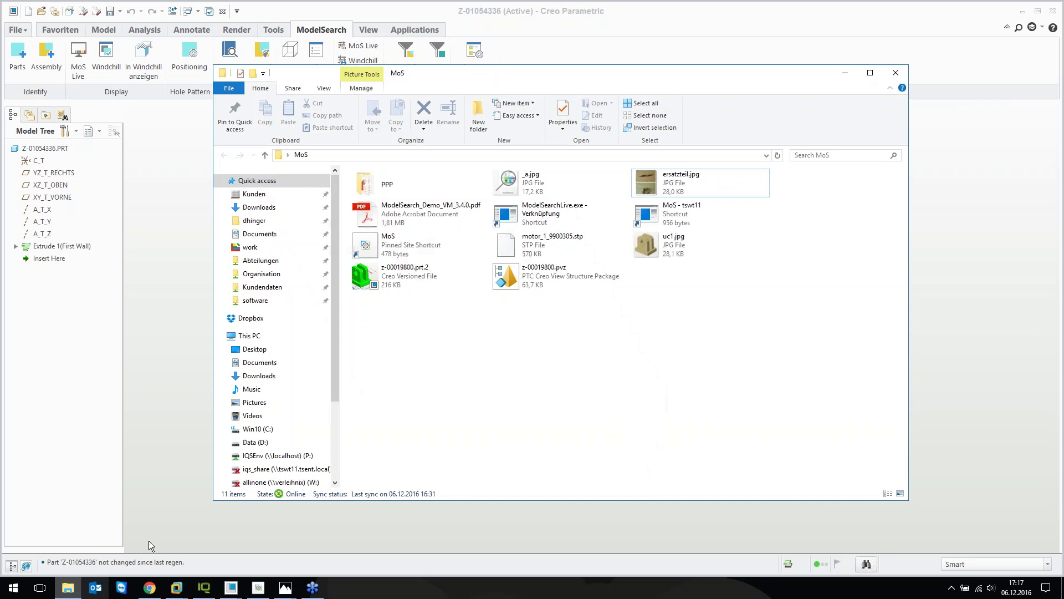
pyautogui.click(564, 244)
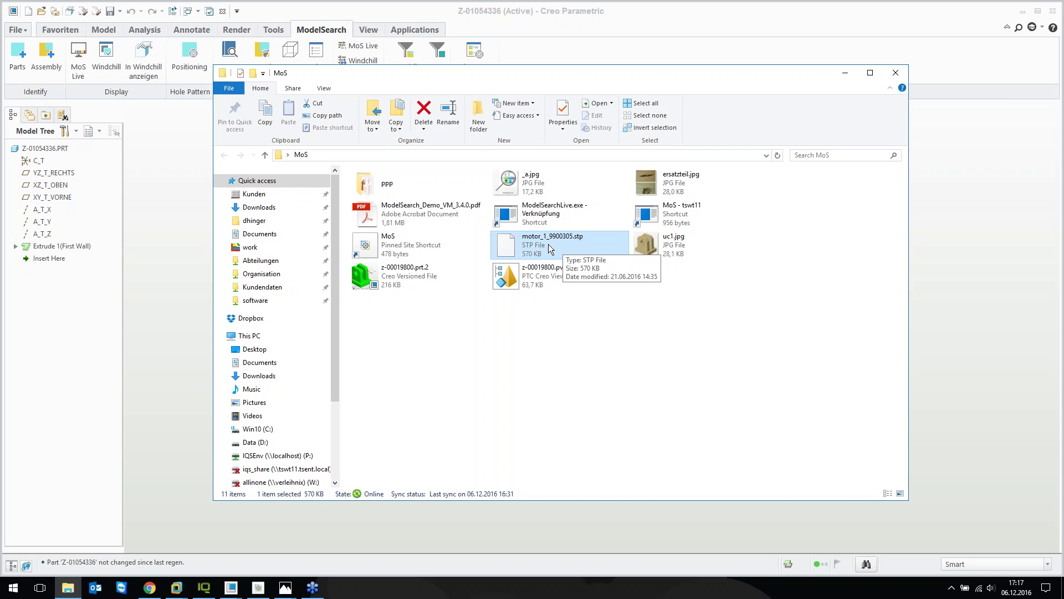
pyautogui.moveTo(531, 249); pyautogui.dragTo(953, 278)
pyautogui.click(845, 72)
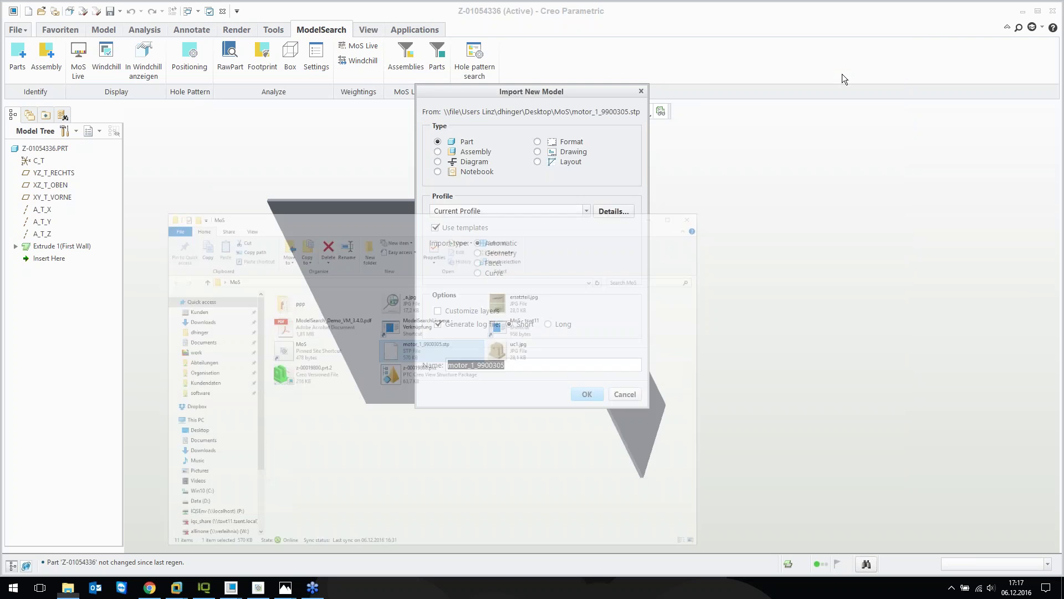
pyautogui.click(583, 394)
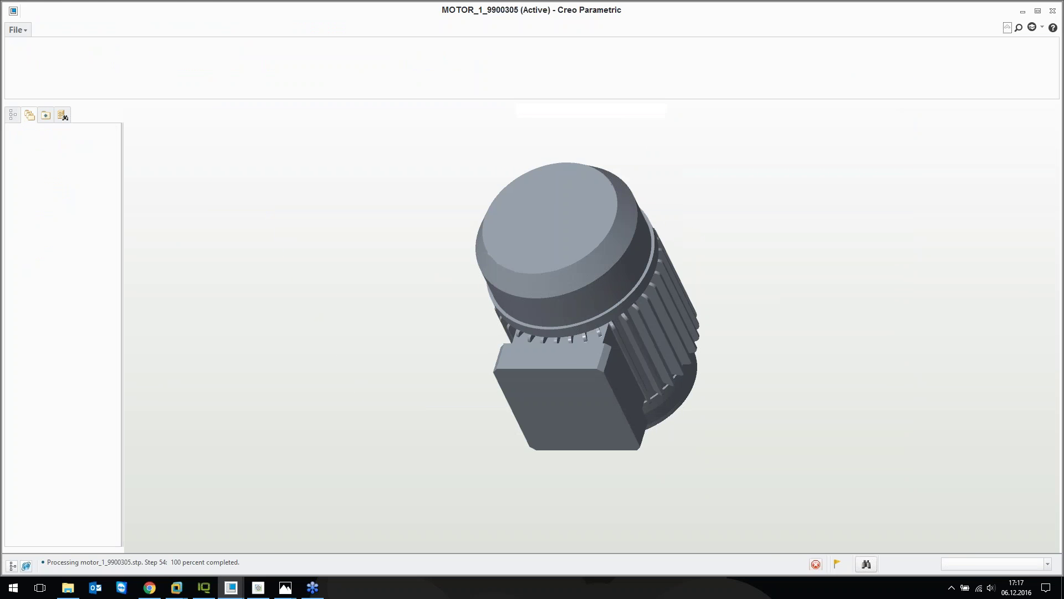
pyautogui.moveTo(480, 290); pyautogui.dragTo(495, 324, button='middle')
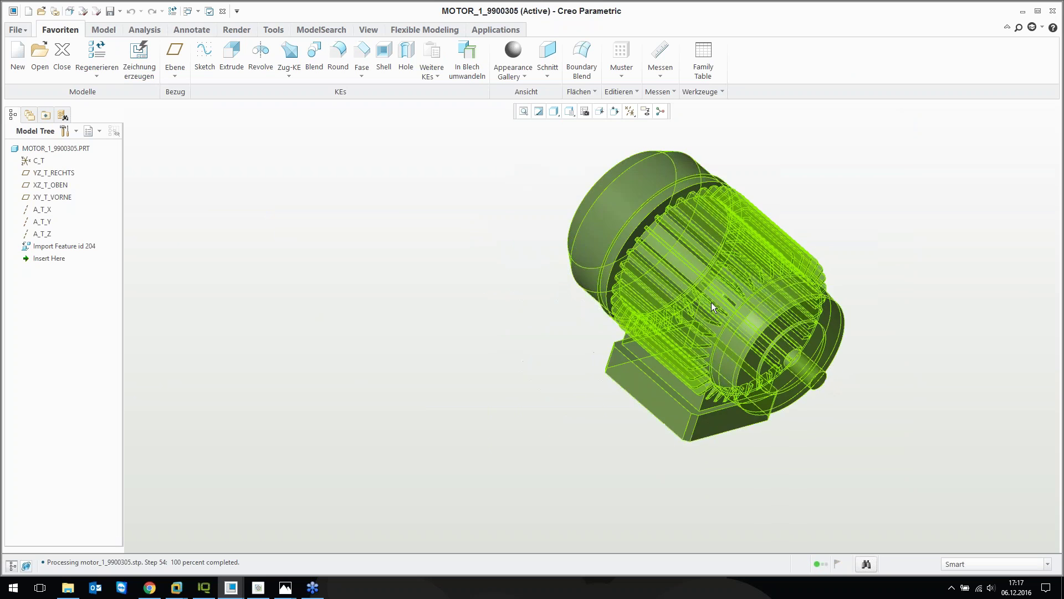
pyautogui.keyDown('shift'); pyautogui.moveTo(649, 294); pyautogui.dragTo(512, 299, button='middle'); pyautogui.keyUp('shift')
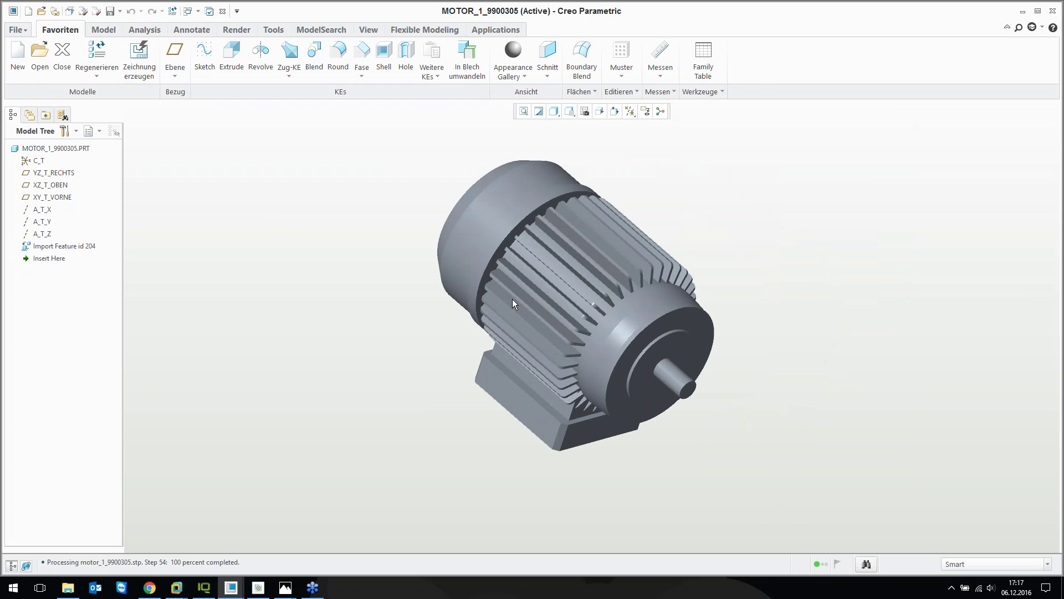
# - Review the imported motor's ModelSearch Footprint data, close it and search Windchill for similar parts
pyautogui.click(308, 29)
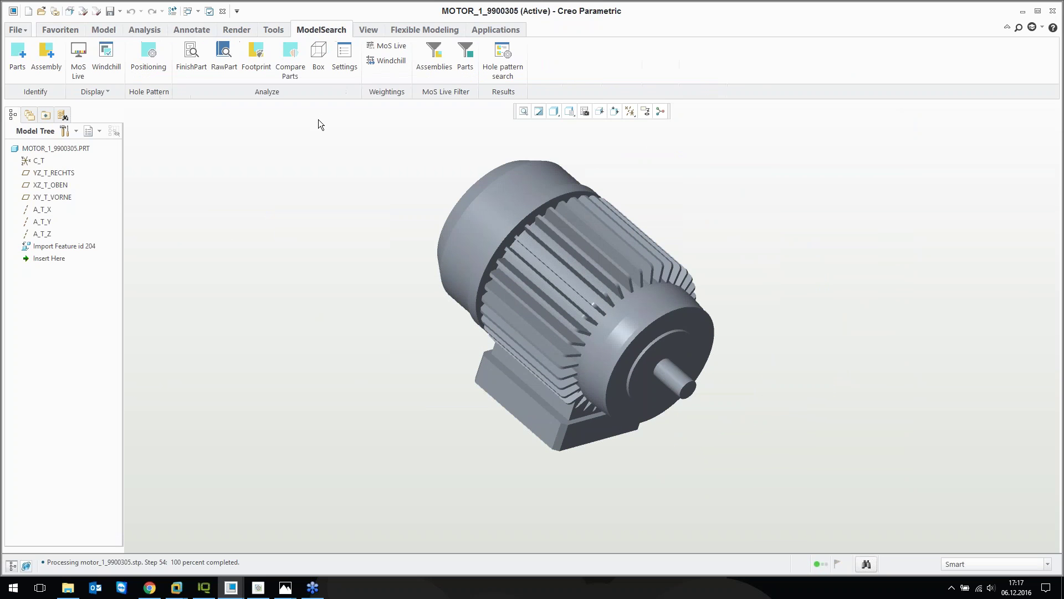
pyautogui.click(261, 72)
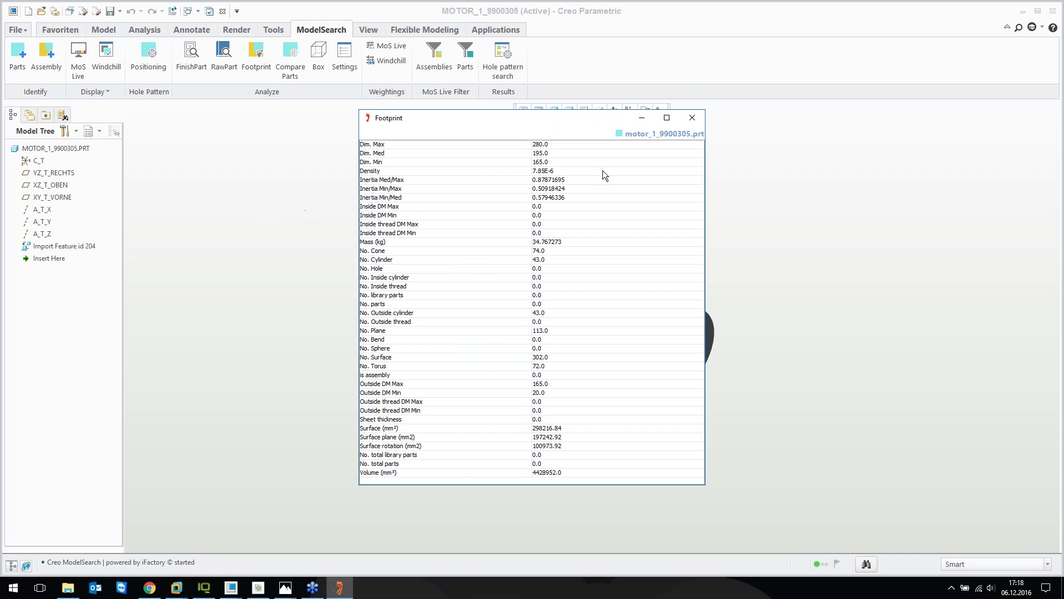
pyautogui.click(693, 118)
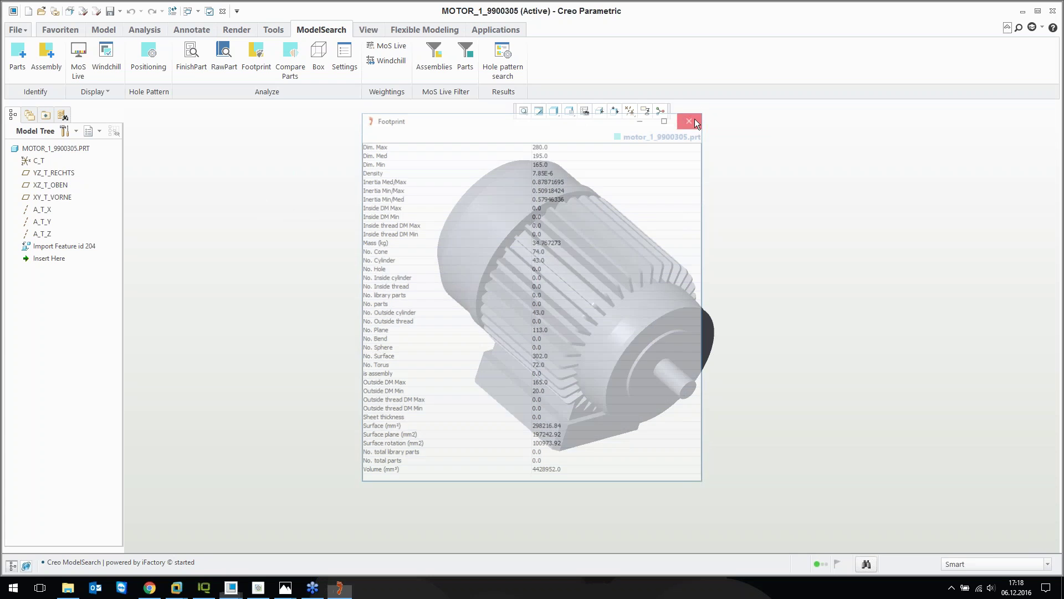
pyautogui.click(110, 68)
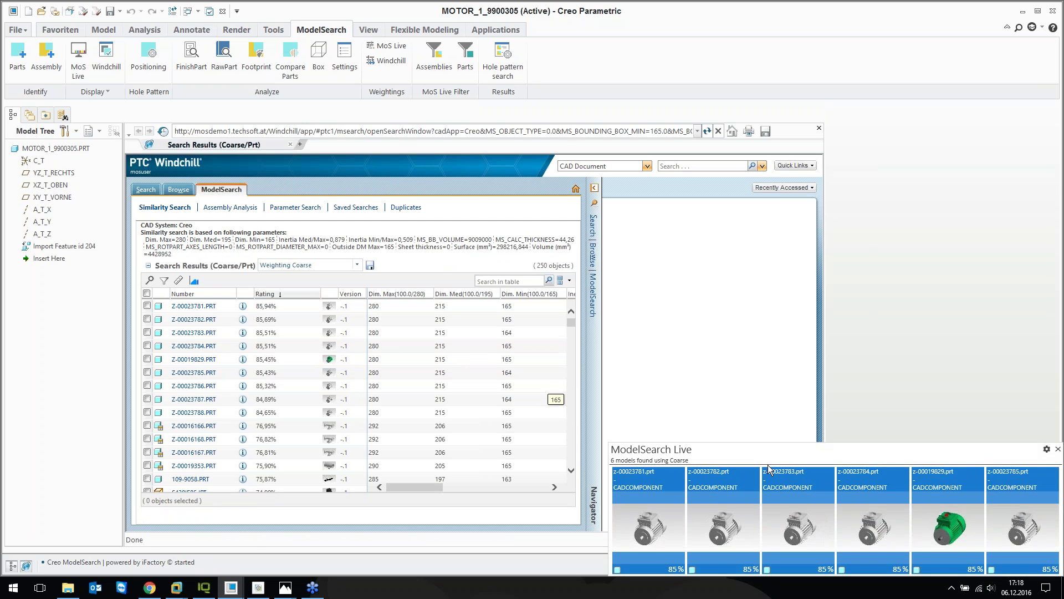
# - Check the ModelSearch Live settings, preview the similar motor Z-00019829.PRT in the Windchill results, and close the live results and embedded browser
pyautogui.click(1046, 450)
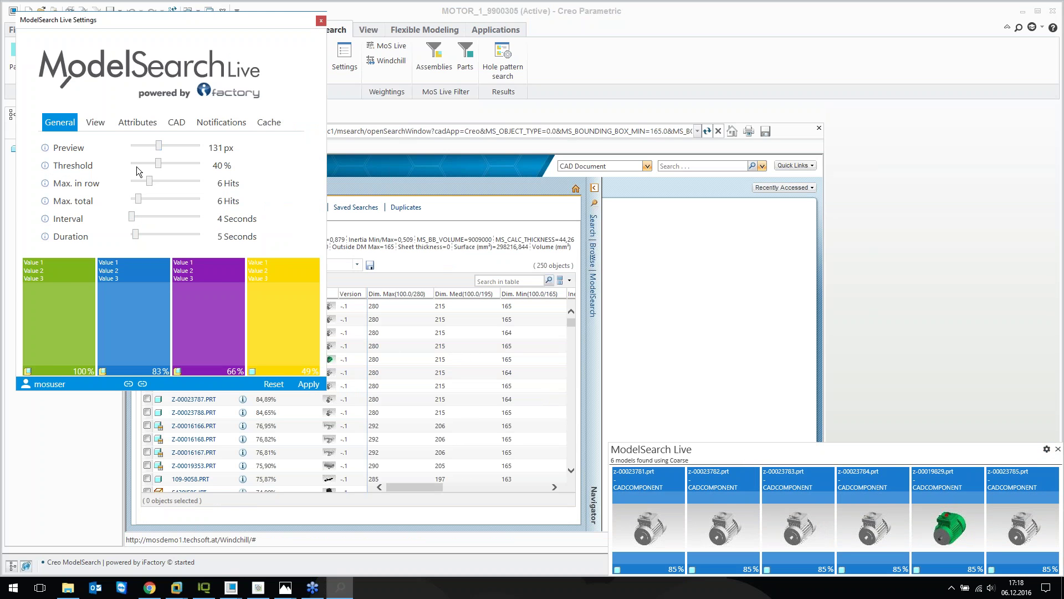
pyautogui.click(309, 384)
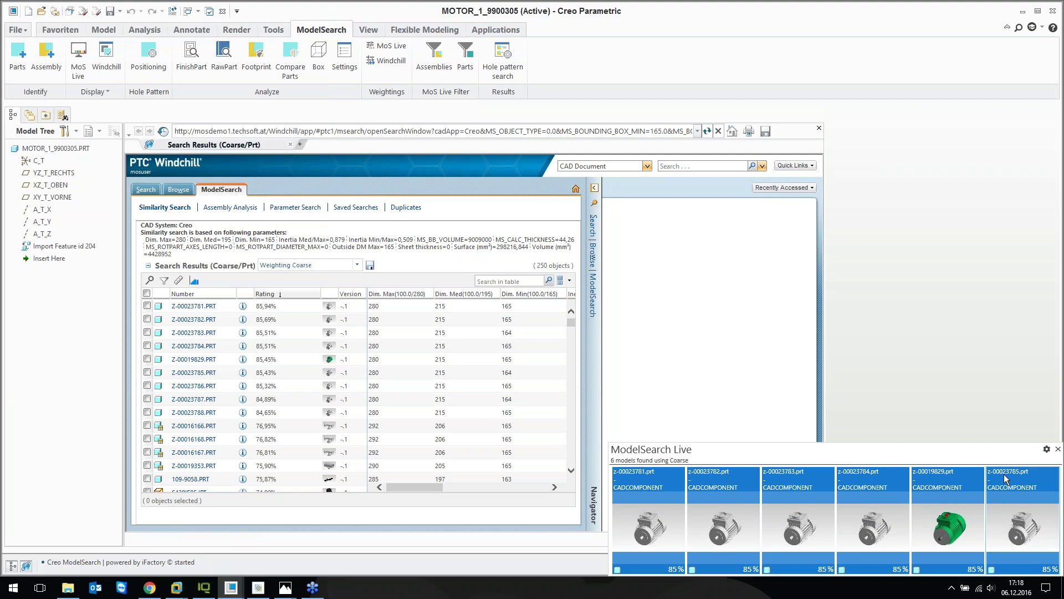
pyautogui.click(1057, 450)
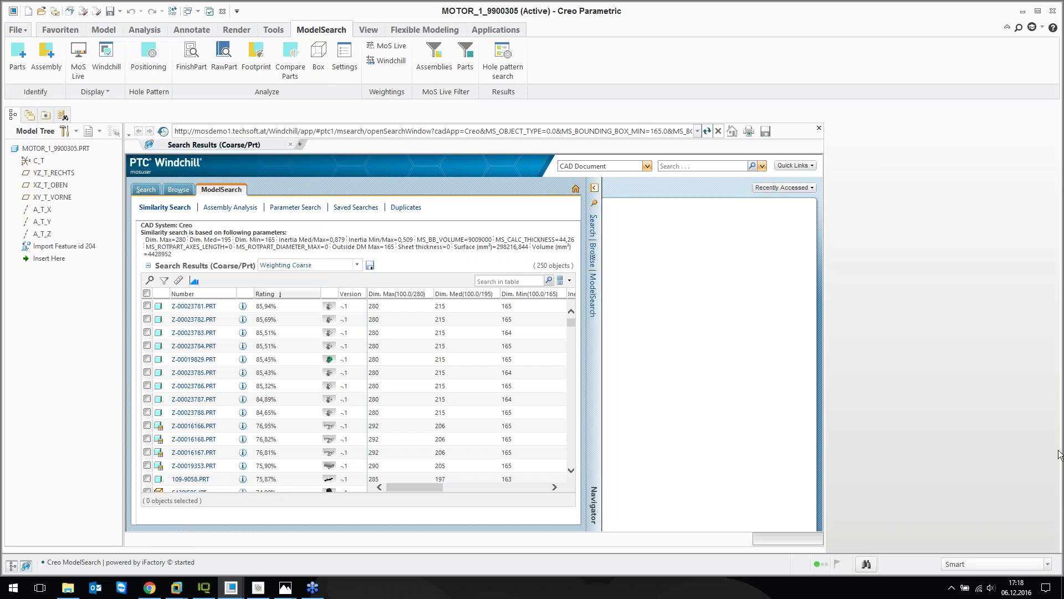
pyautogui.click(330, 307)
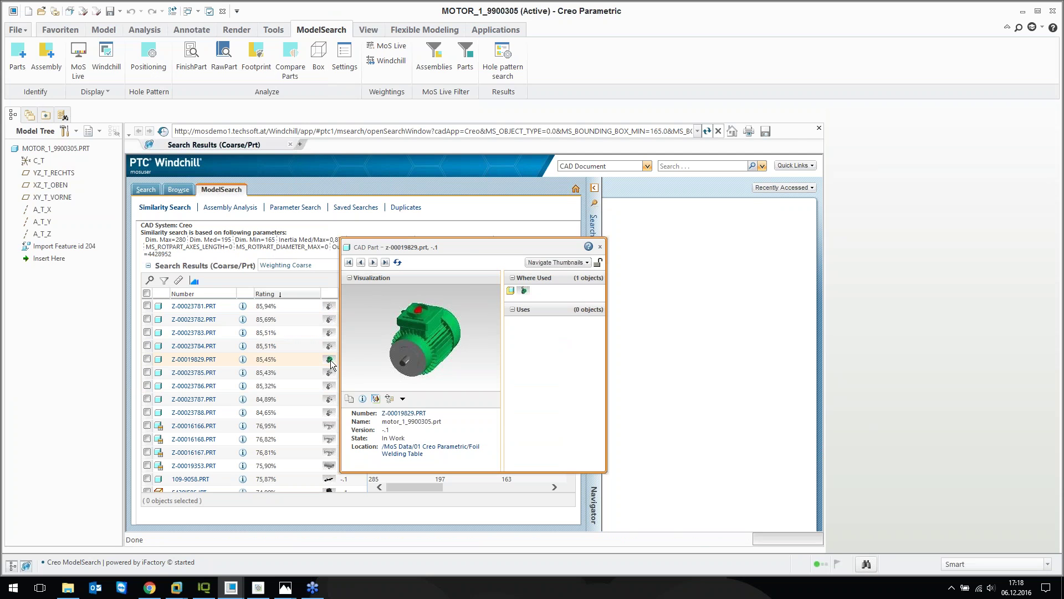
pyautogui.click(819, 129)
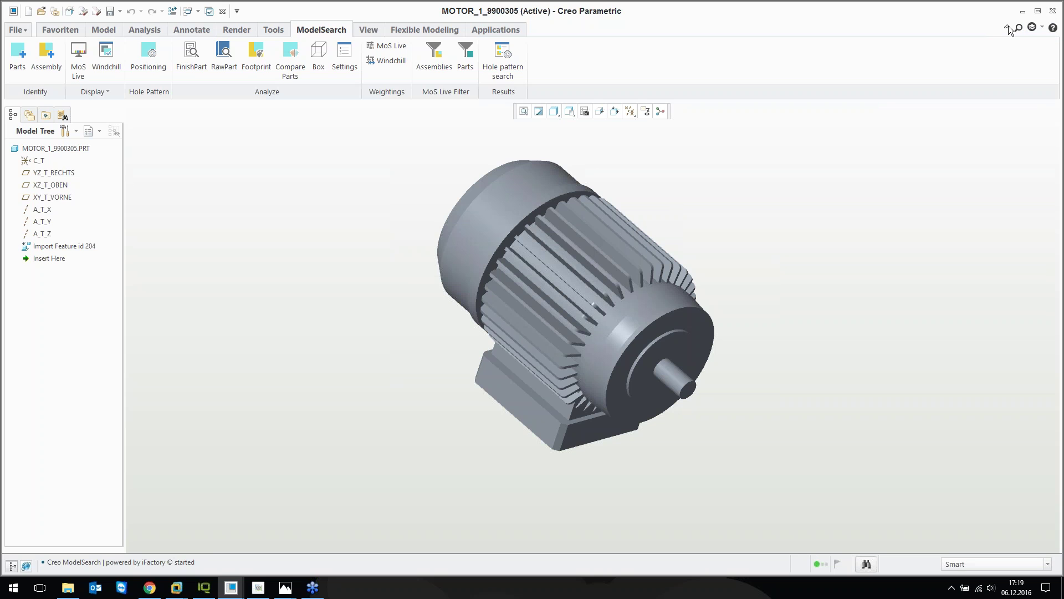
# - Minimise the Creo windows, switch to Windchill in the web browser, and rotate and enlarge the 3D preview of z-00019958.prt
pyautogui.click(1023, 11)
pyautogui.click(1023, 11)
pyautogui.click(1023, 12)
pyautogui.click(1023, 11)
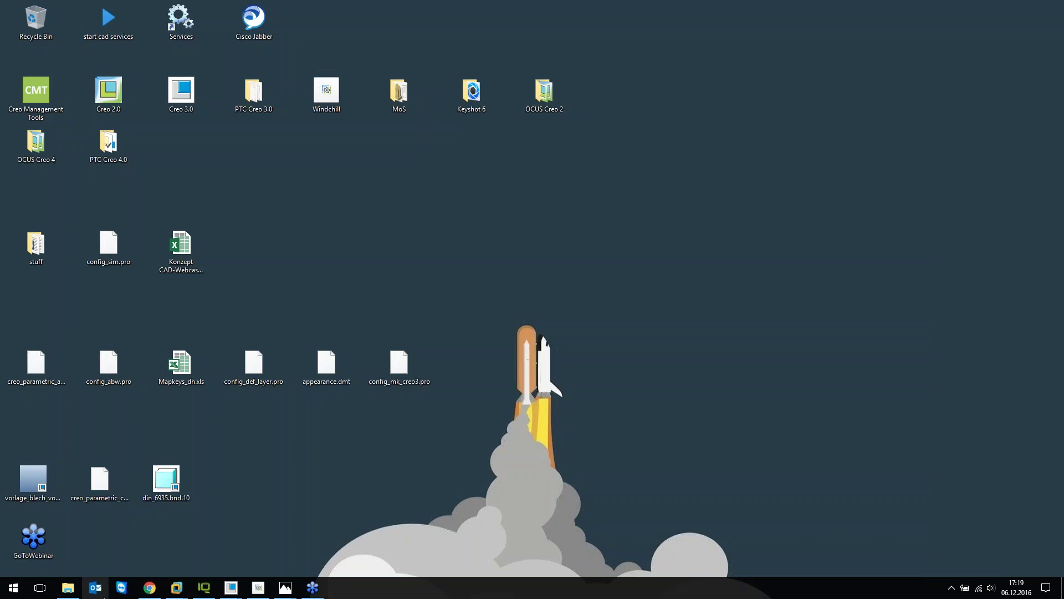
pyautogui.click(257, 588)
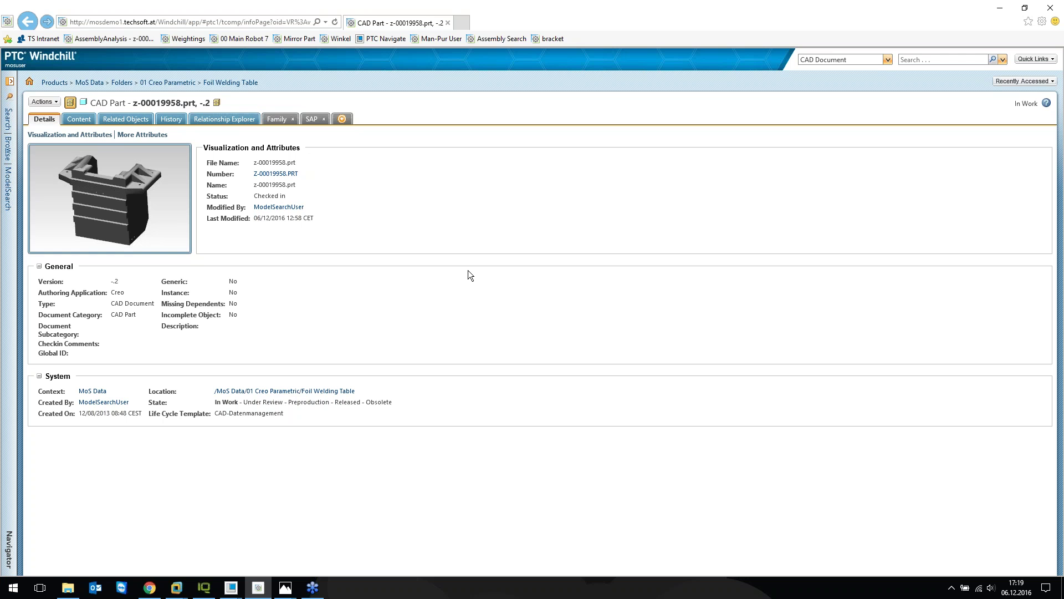
pyautogui.moveTo(127, 195); pyautogui.dragTo(115, 221)
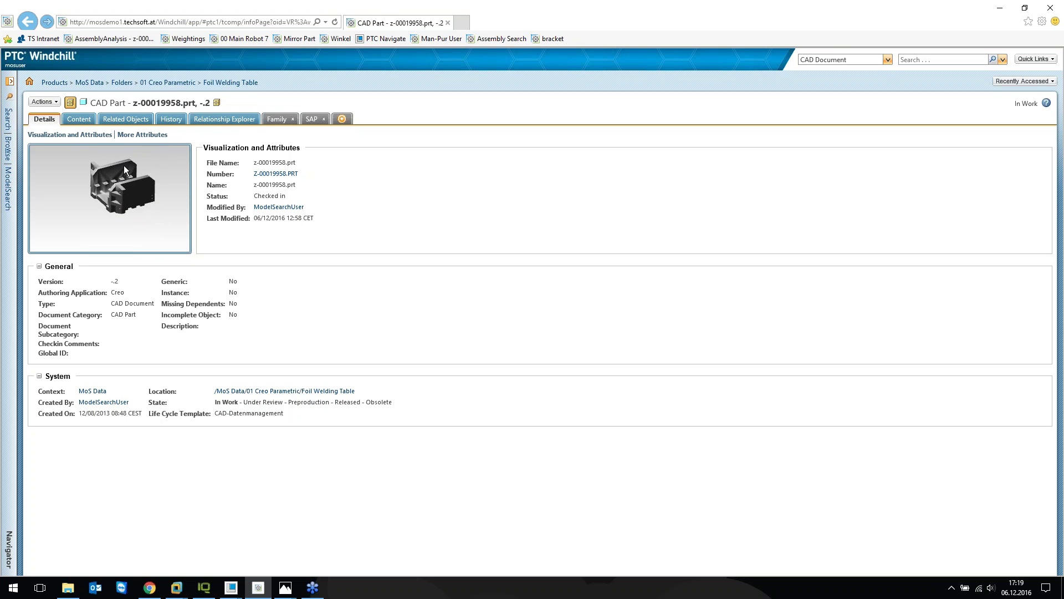
pyautogui.scroll(2, 125, 170)
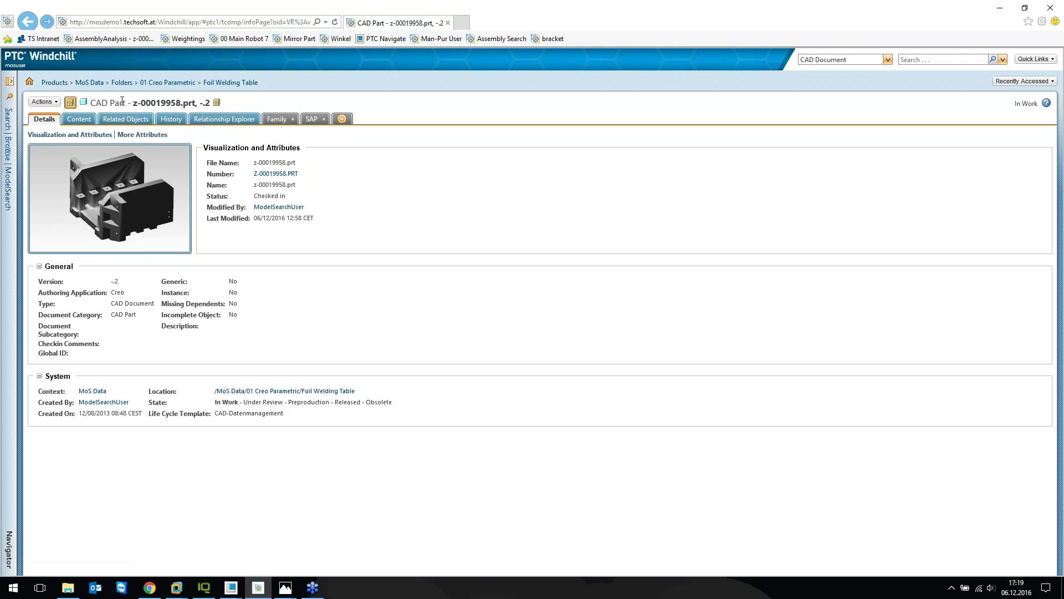
# - Search for models similar to z-00019958.prt and show Z-00019958.PRT and Z-00019804.PRT side by side in Gallery View at maximum image size
pyautogui.click(53, 103)
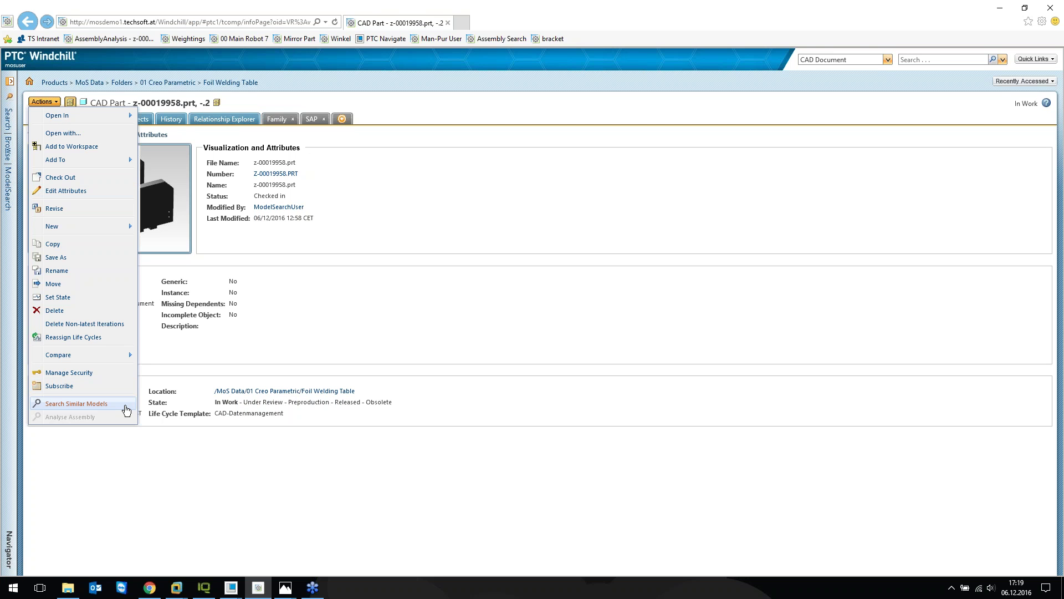
pyautogui.click(84, 404)
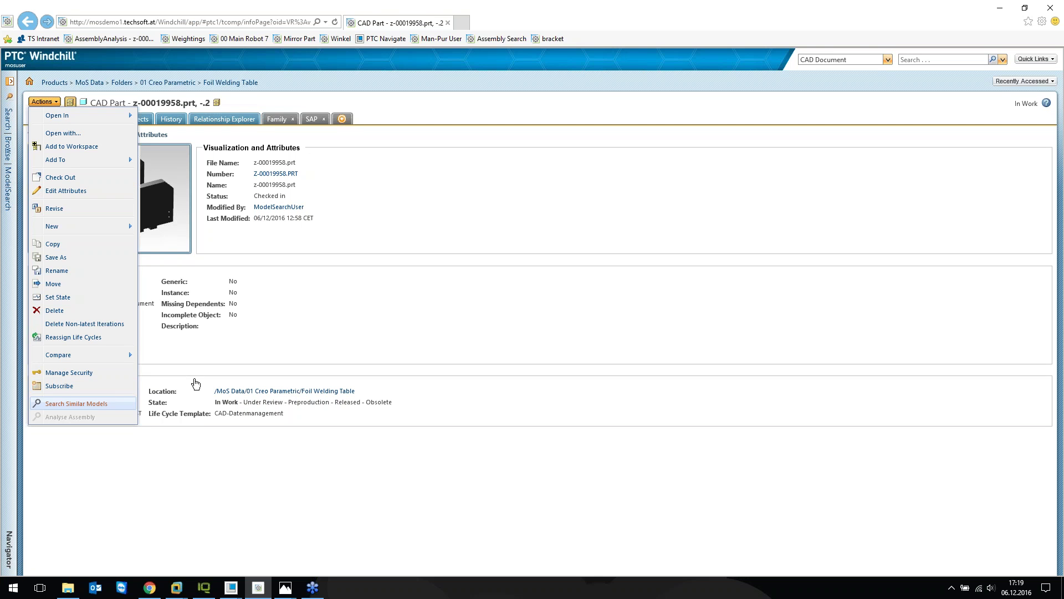
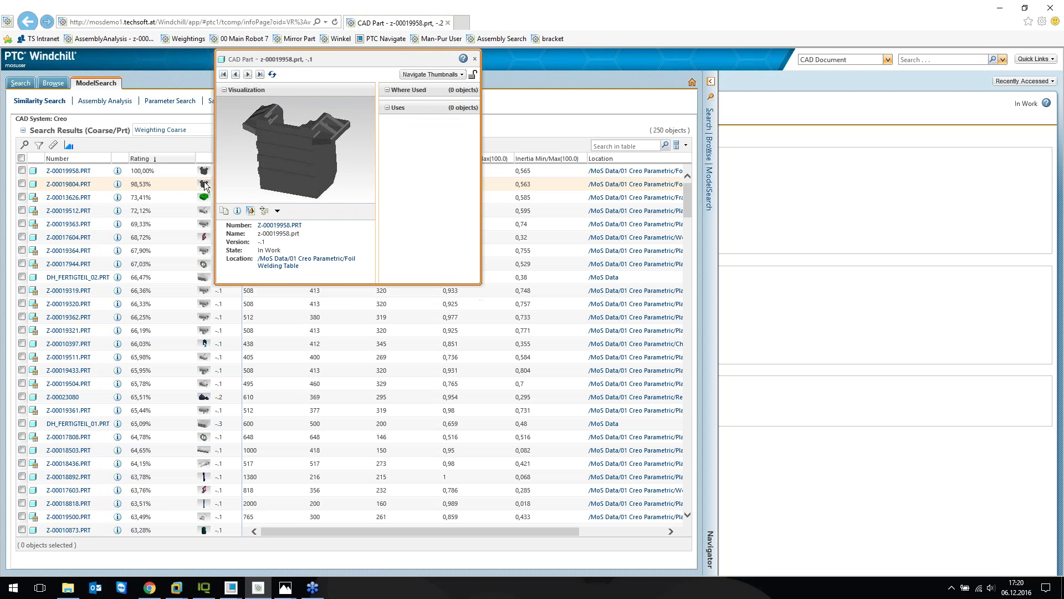
pyautogui.click(21, 171)
pyautogui.click(22, 184)
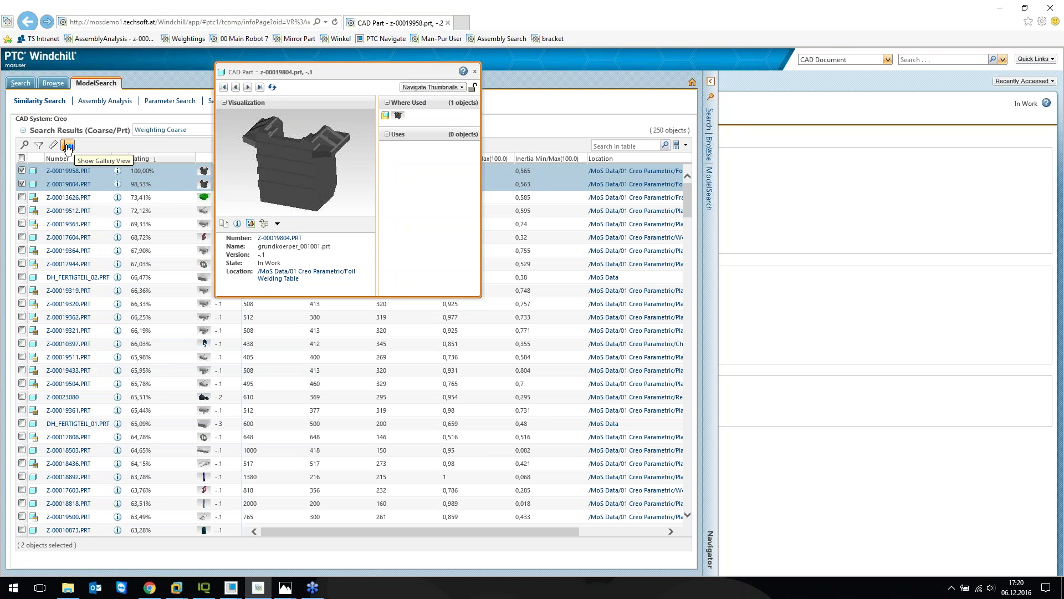
pyautogui.click(68, 146)
pyautogui.moveTo(145, 109); pyautogui.dragTo(197, 108)
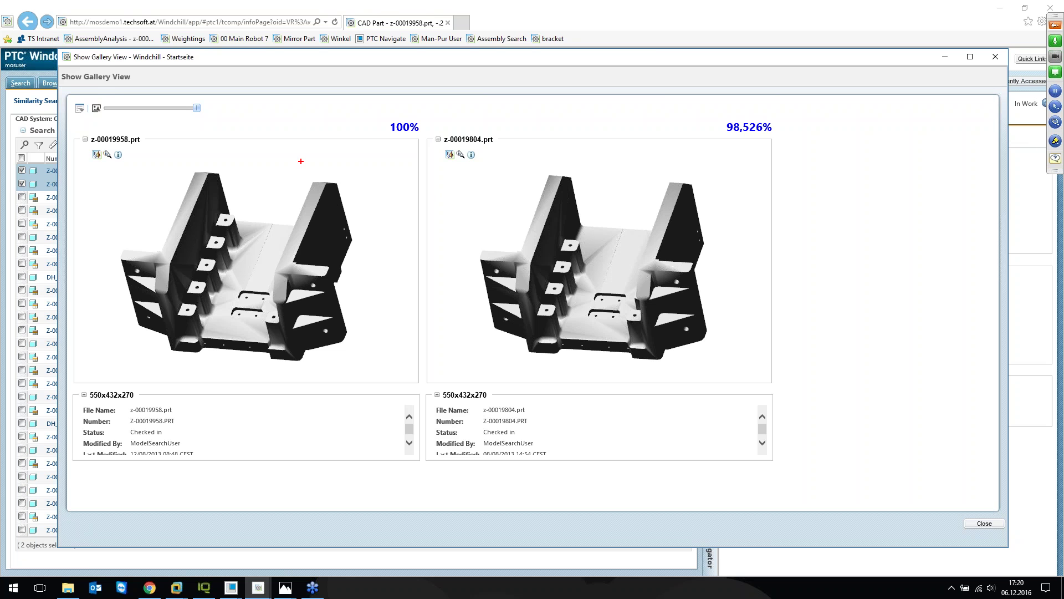
# - Compare the inner tabs of z-00019958.prt and z-00019804.prt in the gallery, and close Gallery View
pyautogui.moveTo(218, 205)
pyautogui.mouseDown()
pyautogui.moveTo(235, 252)
pyautogui.moveTo(259, 252)
pyautogui.mouseUp()
pyautogui.moveTo(569, 220)
pyautogui.mouseDown()
pyautogui.moveTo(602, 247)
pyautogui.moveTo(558, 254)
pyautogui.mouseUp()
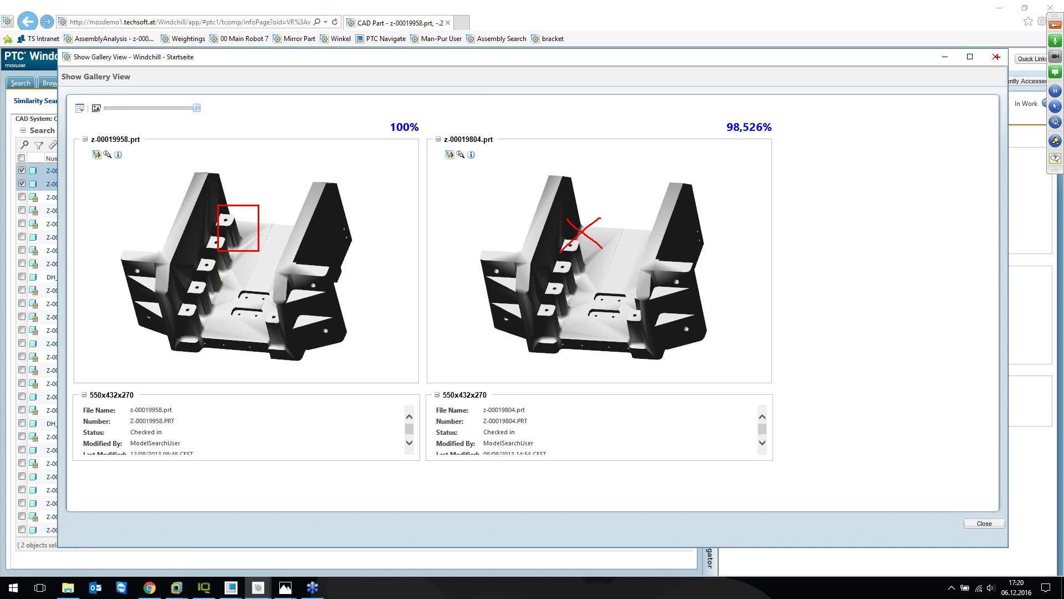
pyautogui.press('Escape')
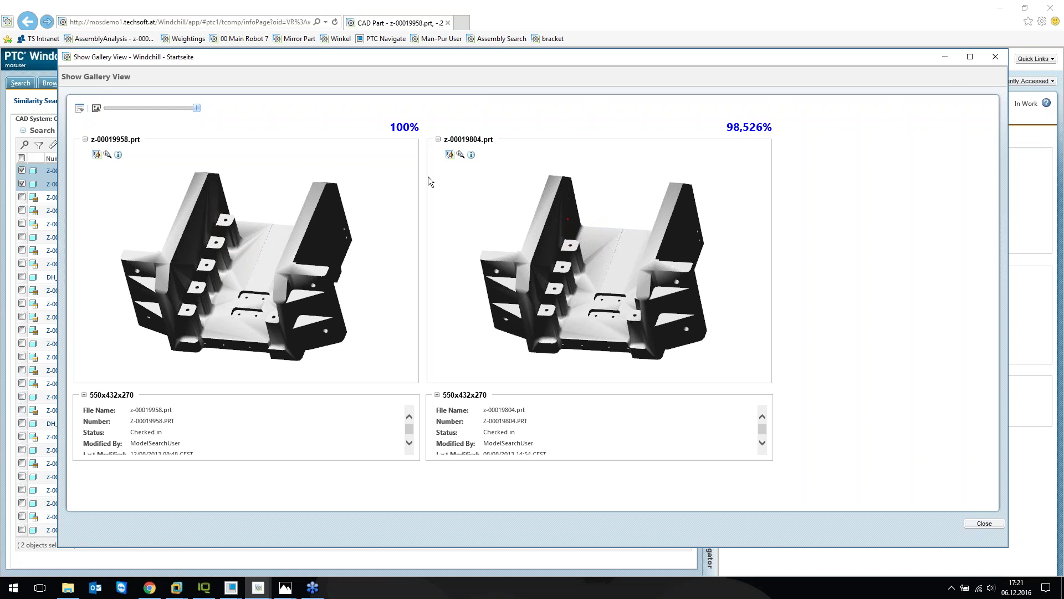
pyautogui.click(995, 57)
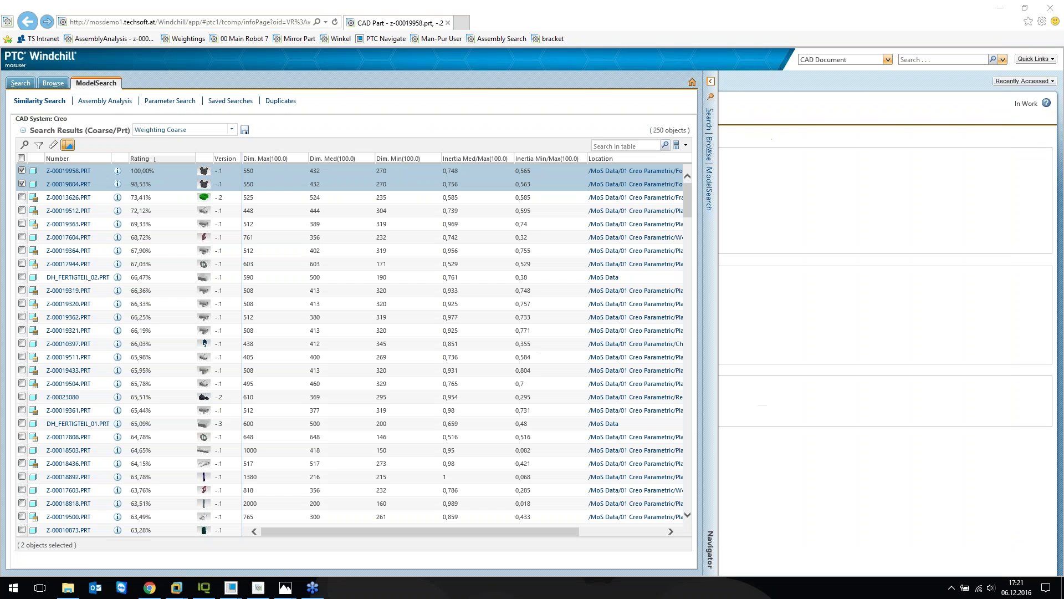
# - Examine the Creo duplicates in group 01, subgroup 0005 mpf_rectangular_tube_13.prt, by previewing several tubes, and collapse the ModelSearch pane
pyautogui.click(281, 102)
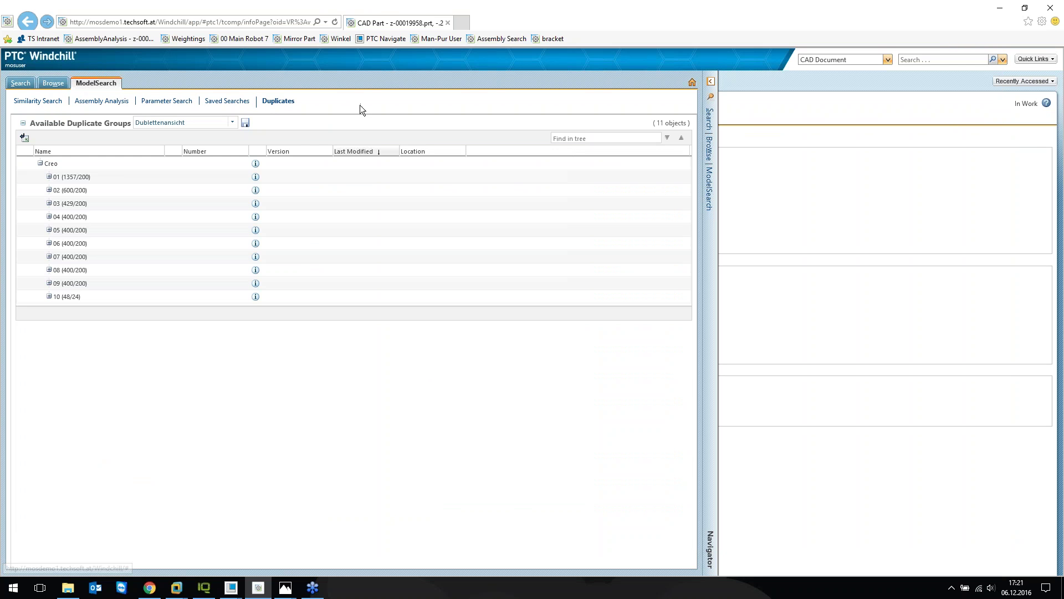
pyautogui.click(49, 177)
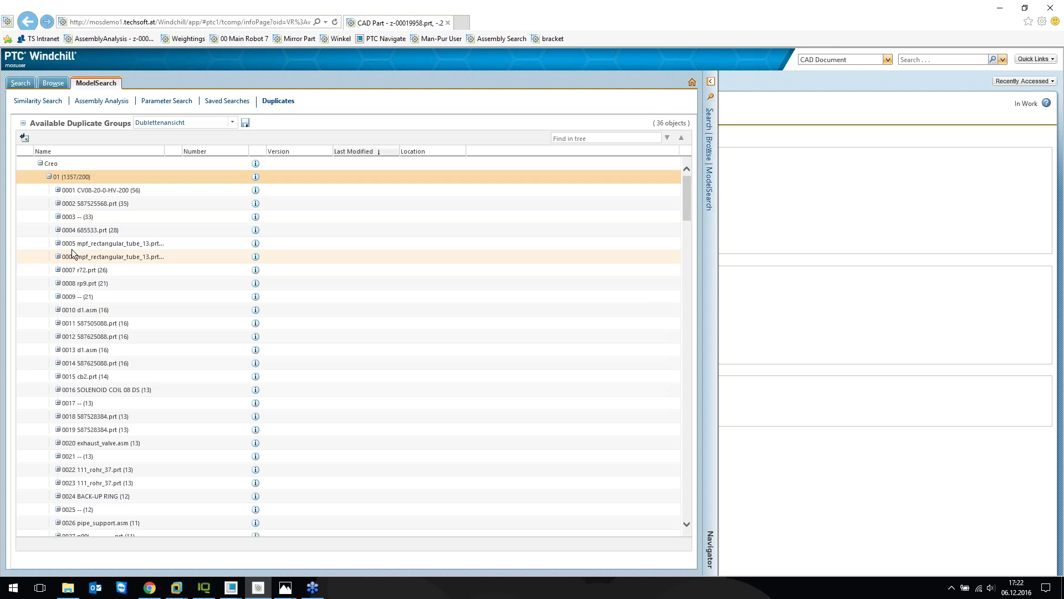
pyautogui.click(57, 243)
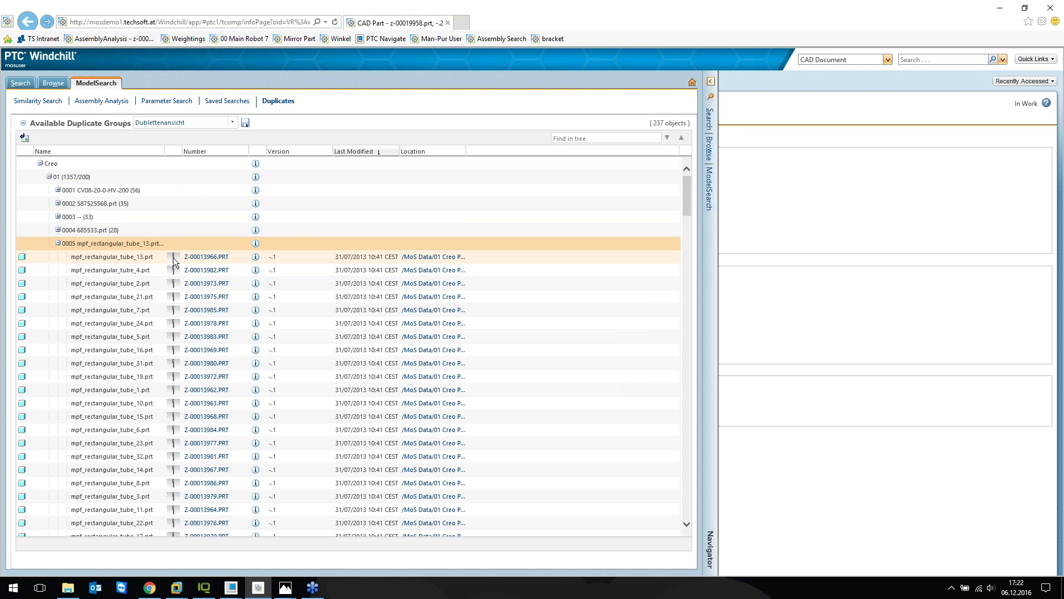
pyautogui.click(173, 261)
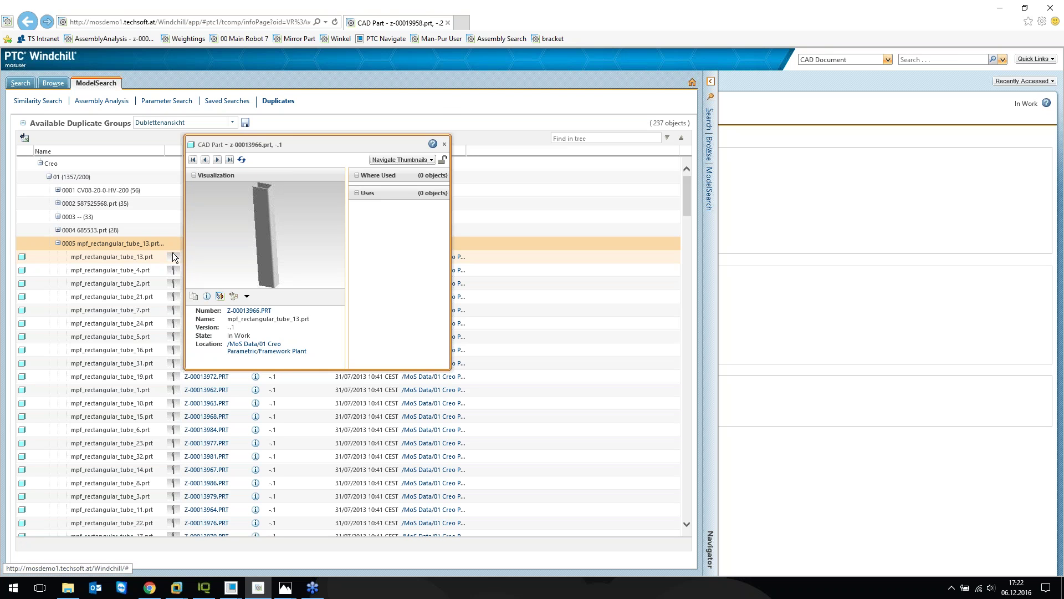
pyautogui.moveTo(172, 315)
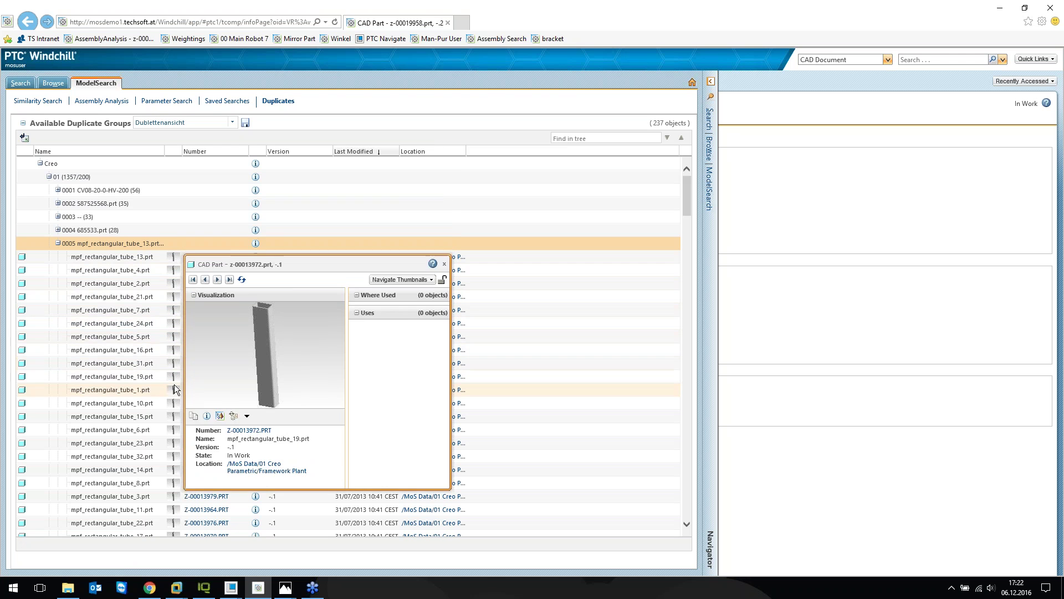
pyautogui.moveTo(174, 260)
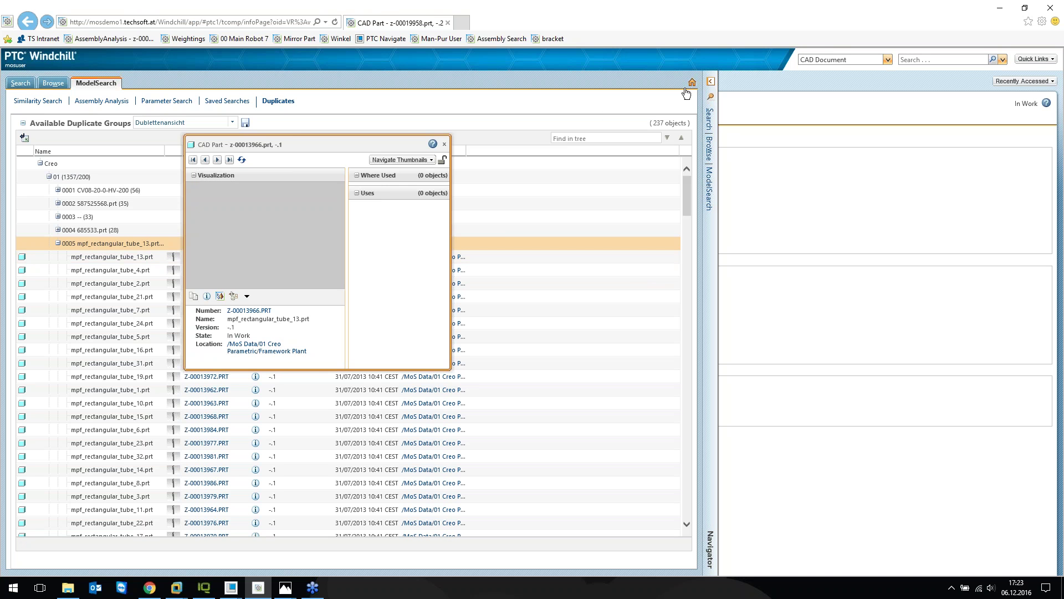
pyautogui.click(710, 81)
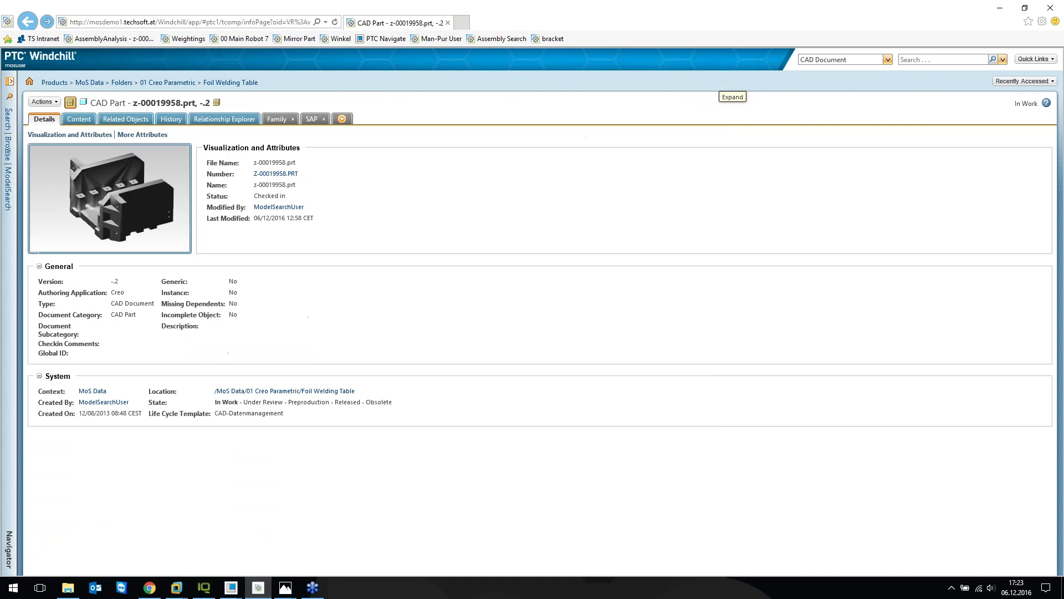
# - Open the bookmarked Weightings part z-00021081.prt and search for similar models
pyautogui.click(178, 38)
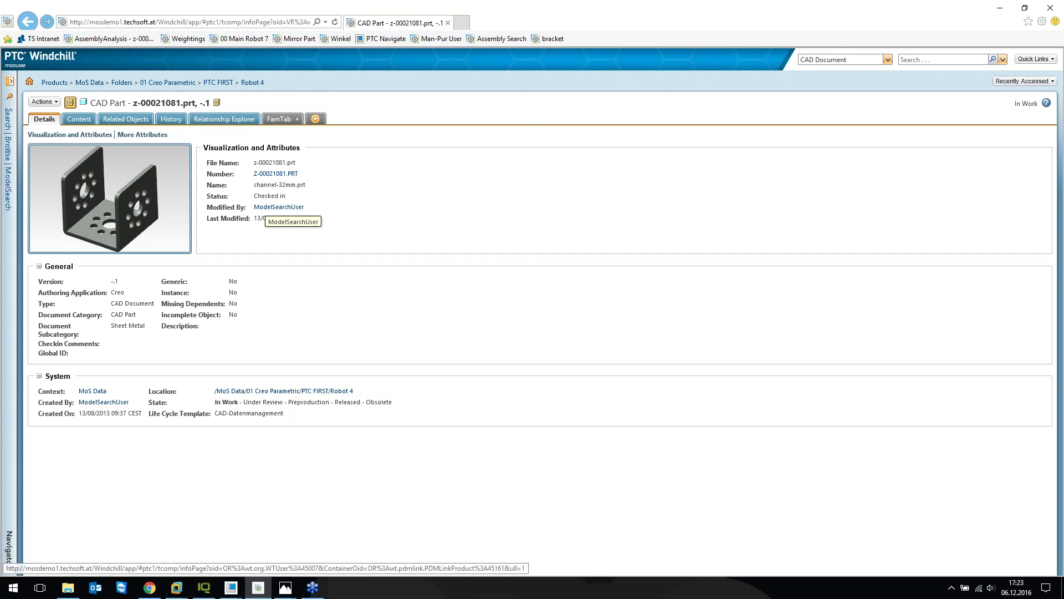
pyautogui.click(44, 101)
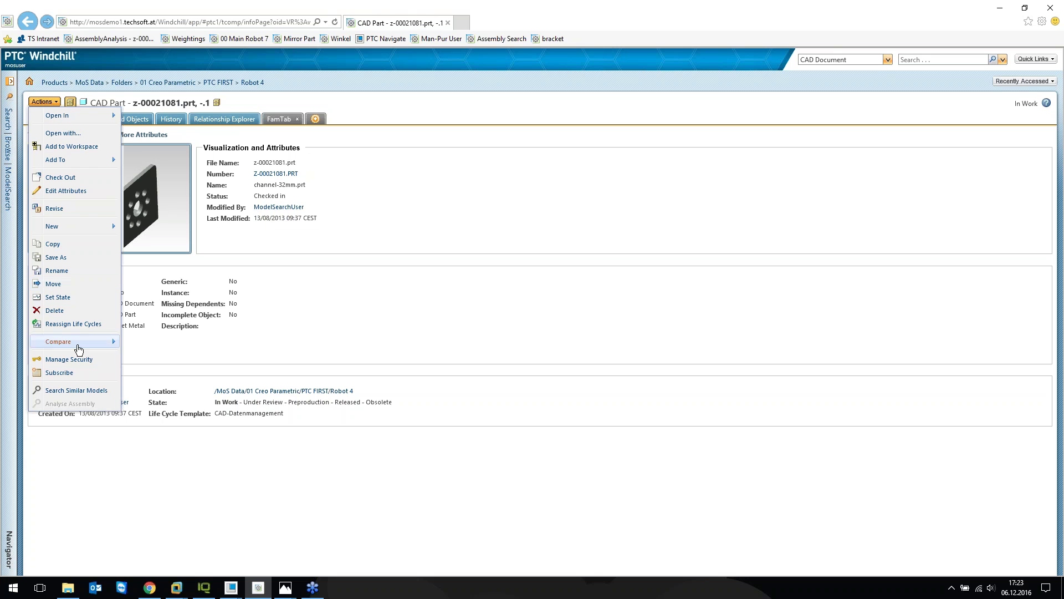
pyautogui.click(100, 392)
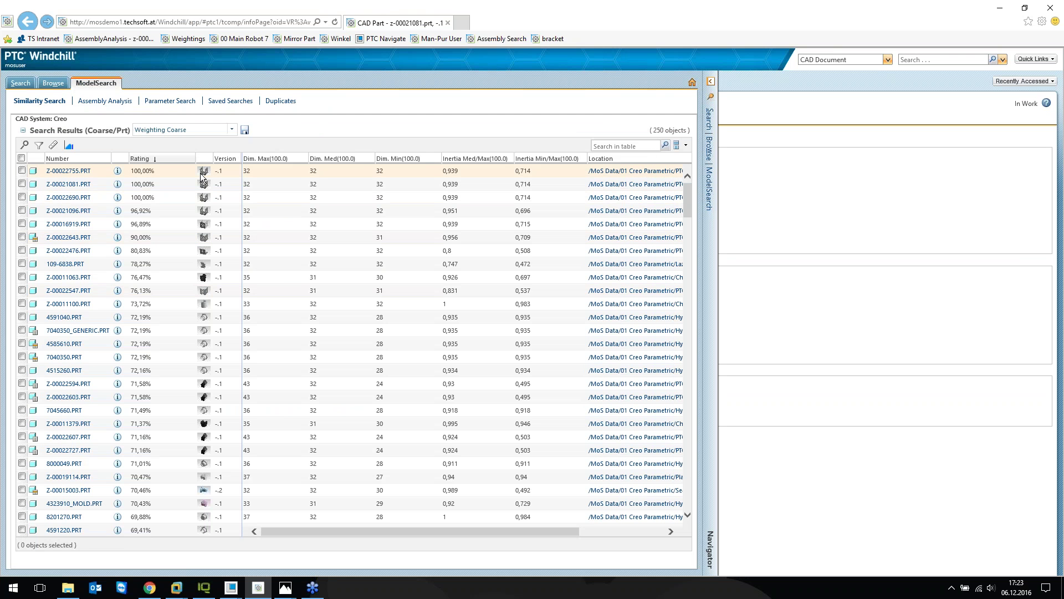
# - Preview the top similarity results from Z-00022755.PRT to the modified channel Z-00021096.PRT, and close the preview
pyautogui.moveTo(204, 173)
pyautogui.click(204, 197)
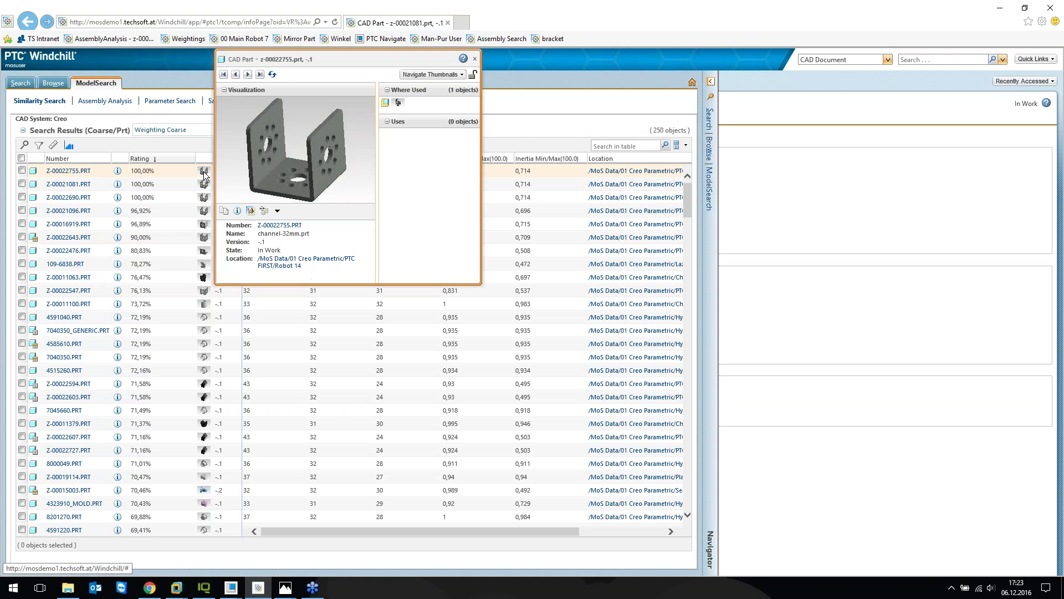
pyautogui.click(204, 211)
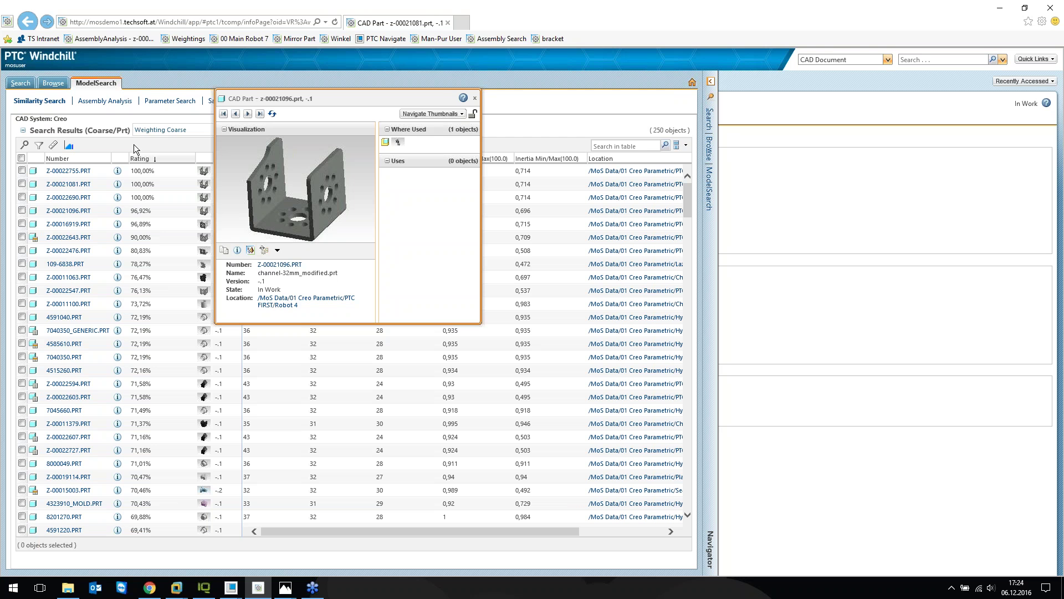
pyautogui.click(474, 98)
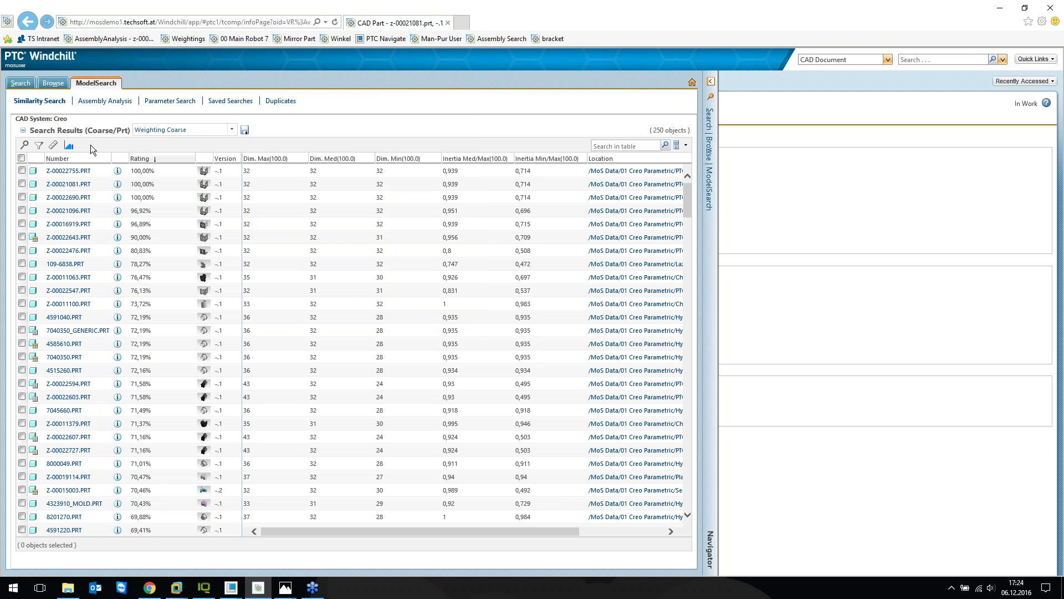
# - Change the similarity search's weight set to Fine and preview the re-ranked channel parts, including Z-00022754.PRT
pyautogui.click(25, 145)
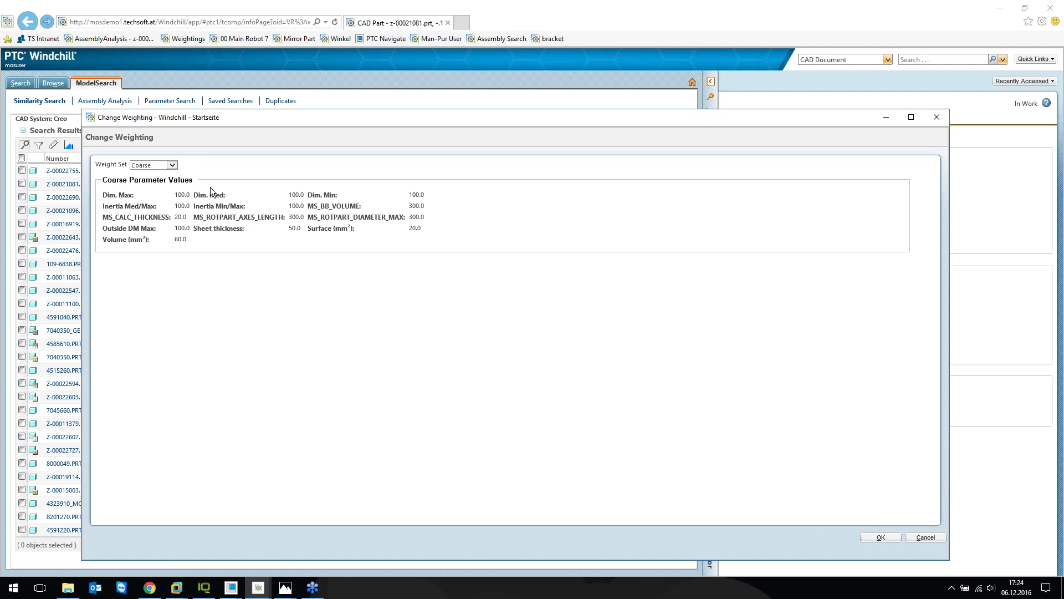
pyautogui.click(172, 165)
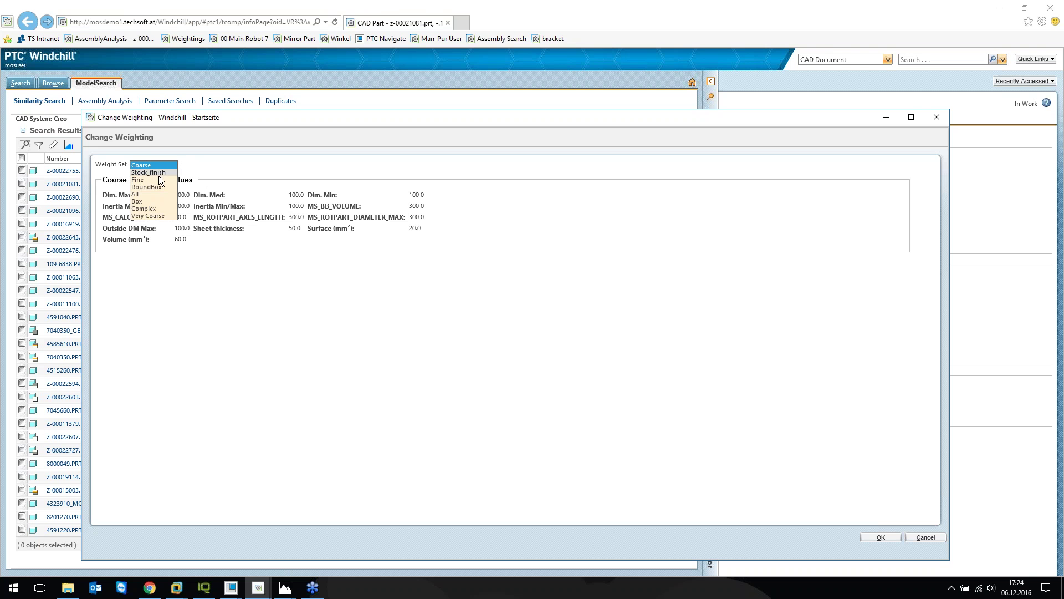
pyautogui.click(162, 180)
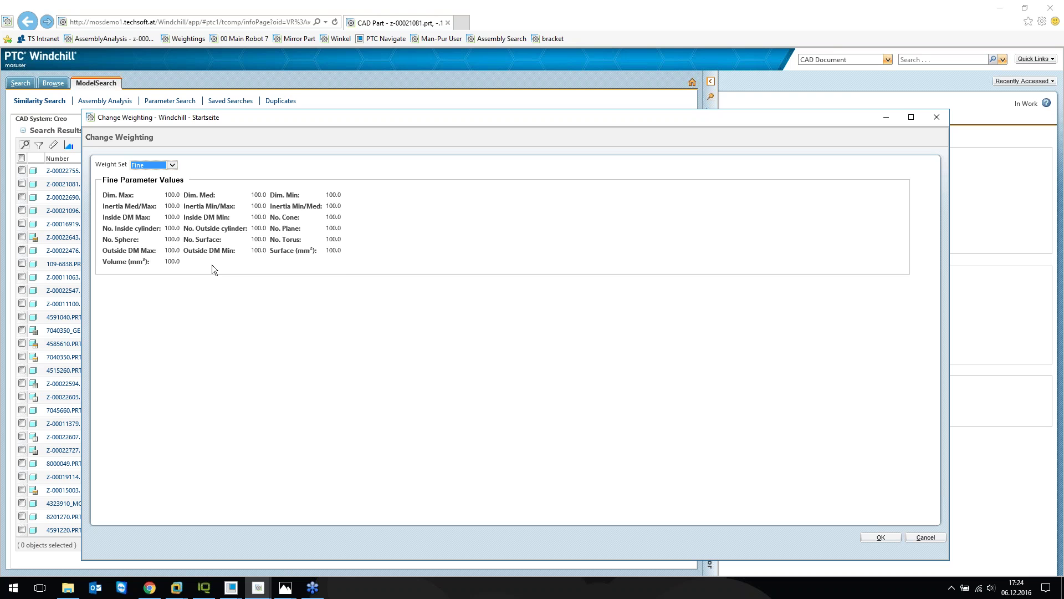
pyautogui.click(880, 538)
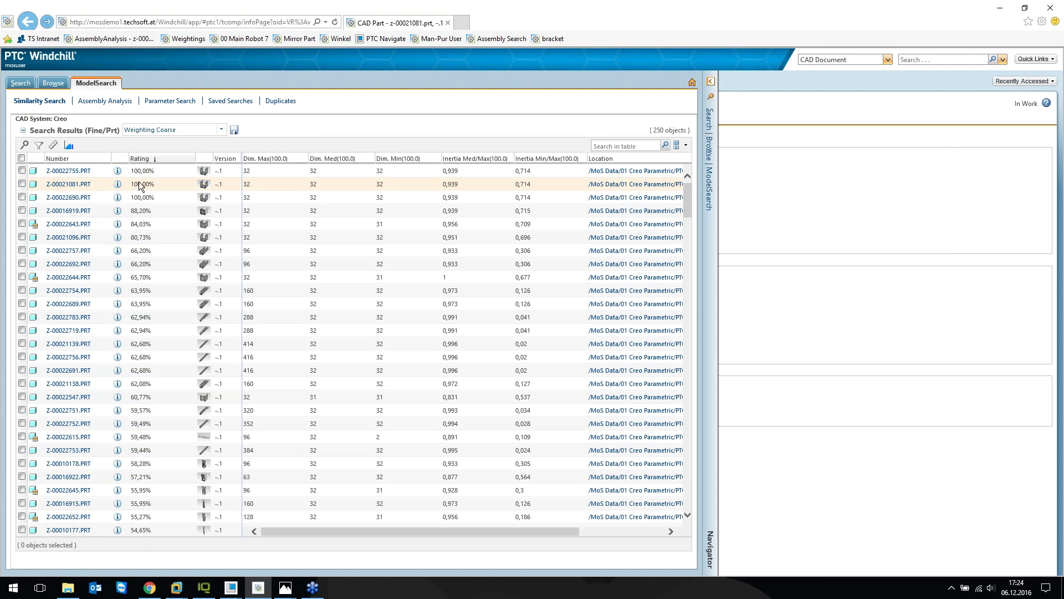
pyautogui.click(204, 172)
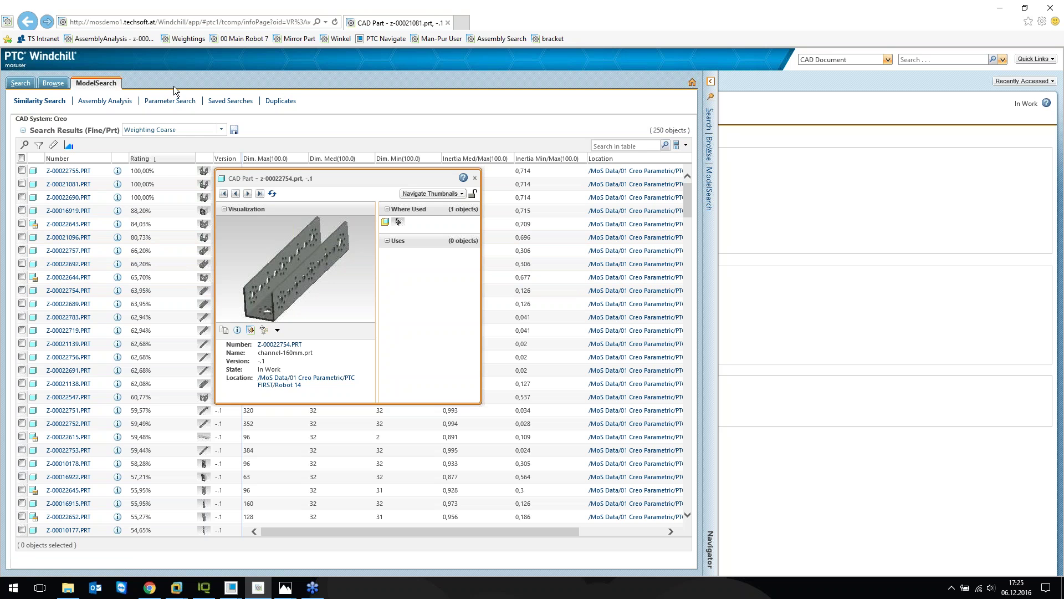
# - Open the ModelSearch parameter search and review the parameters available for the Density criterion
pyautogui.click(165, 102)
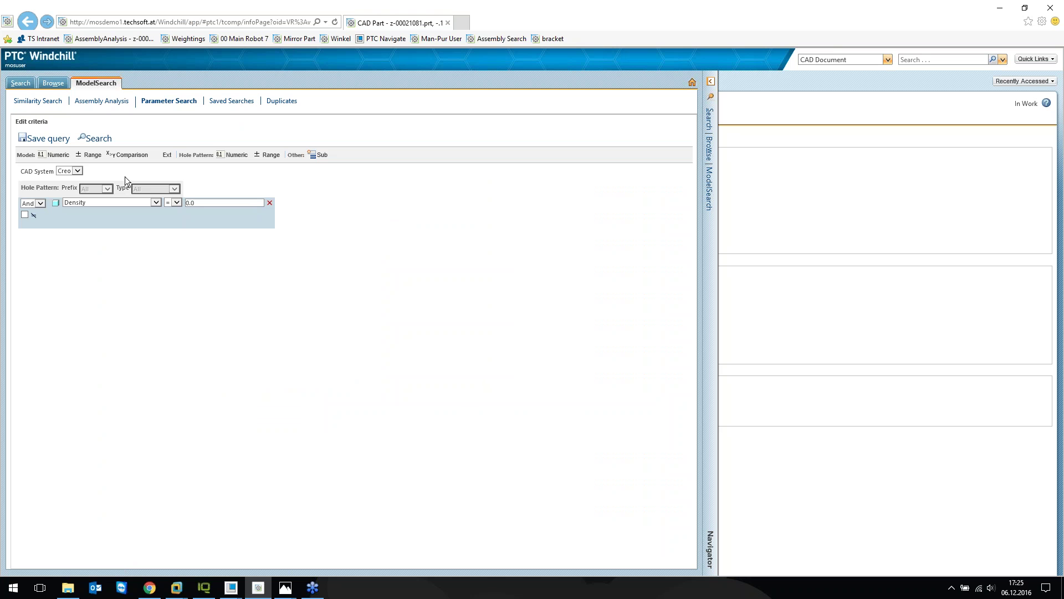
pyautogui.click(156, 203)
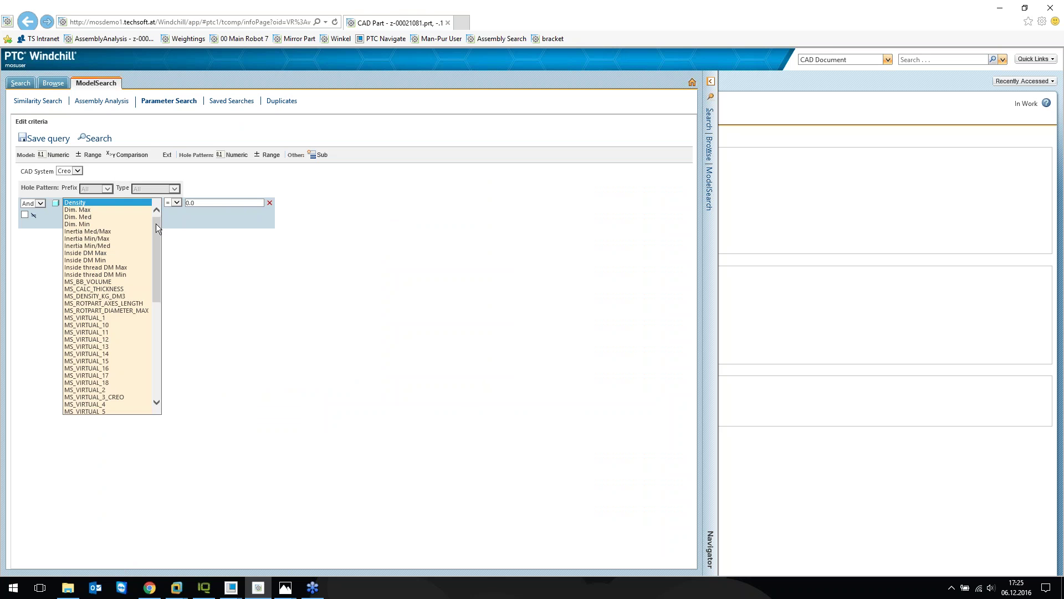
pyautogui.moveTo(156, 224)
pyautogui.mouseDown()
pyautogui.moveTo(158, 324)
pyautogui.moveTo(157, 219)
pyautogui.mouseUp()
pyautogui.press('Escape')
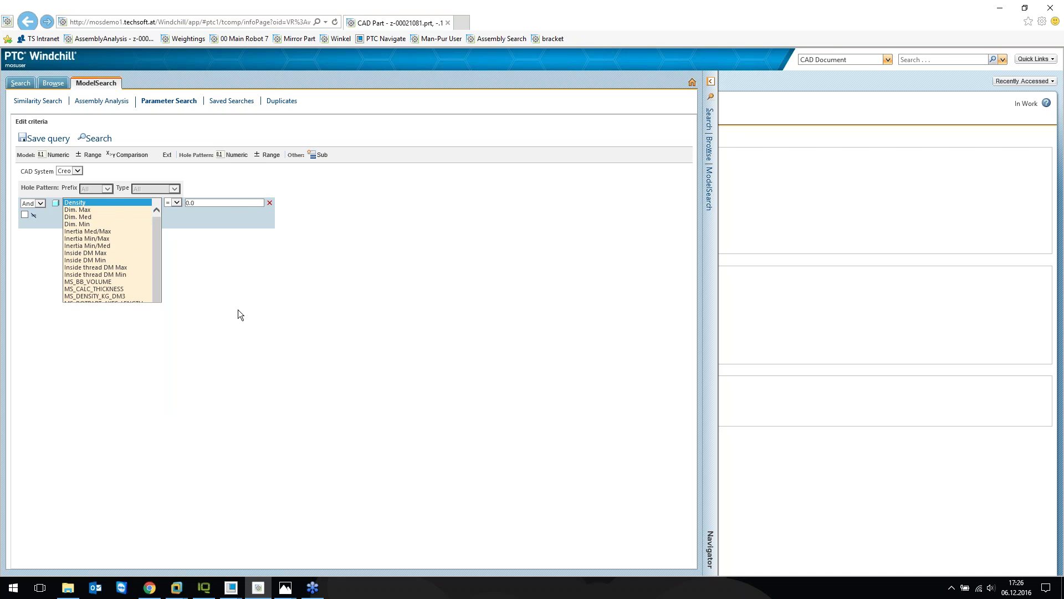
# - View the spare part photo ersatzteil.jpg, and run the saved Windchill search DUC-Service-fin
pyautogui.moveTo(291, 585)
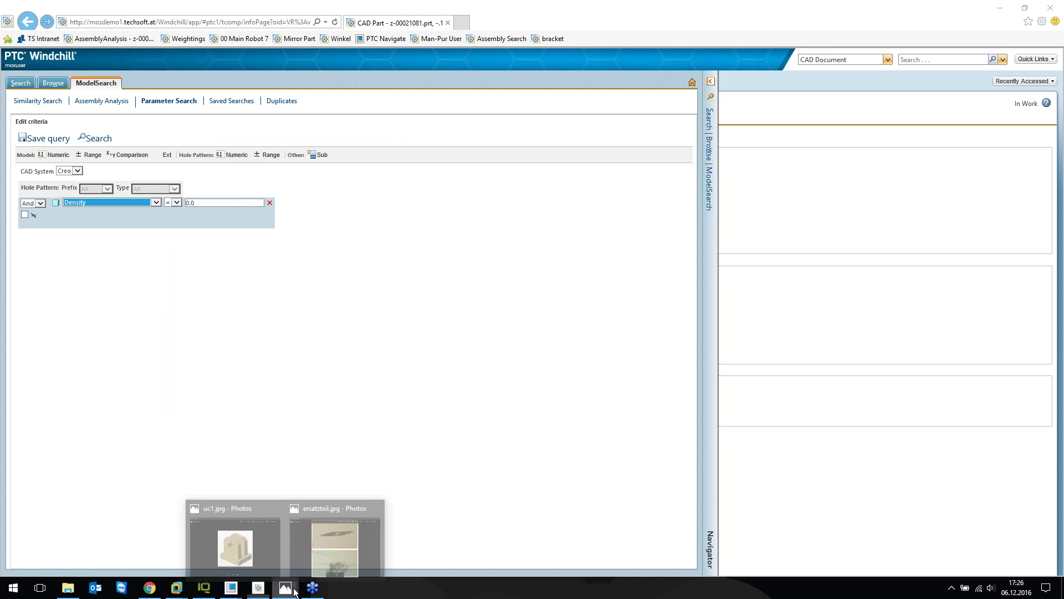
pyautogui.click(311, 536)
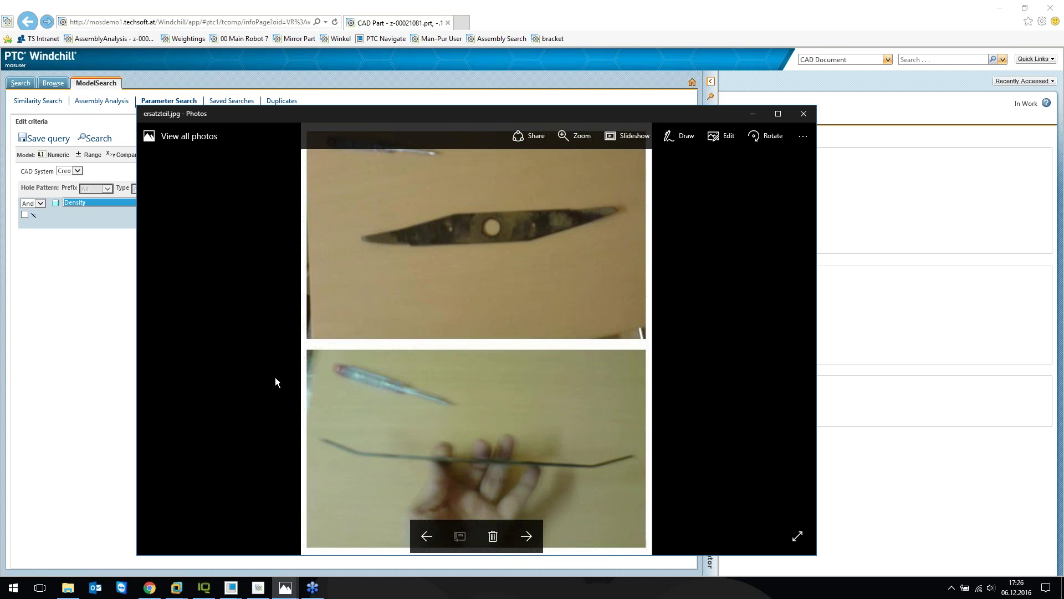
pyautogui.click(229, 100)
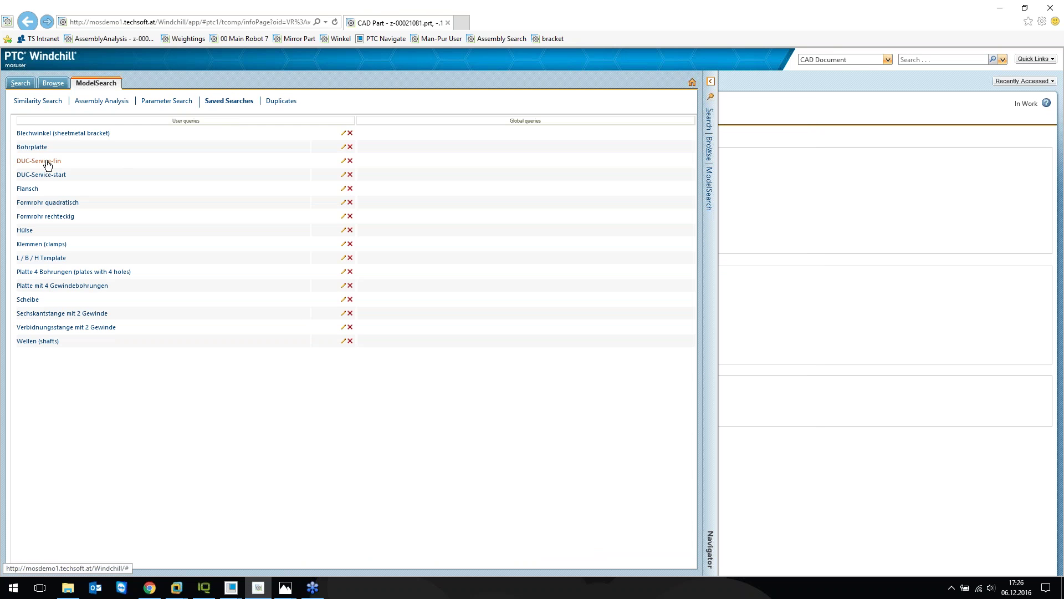
pyautogui.click(43, 161)
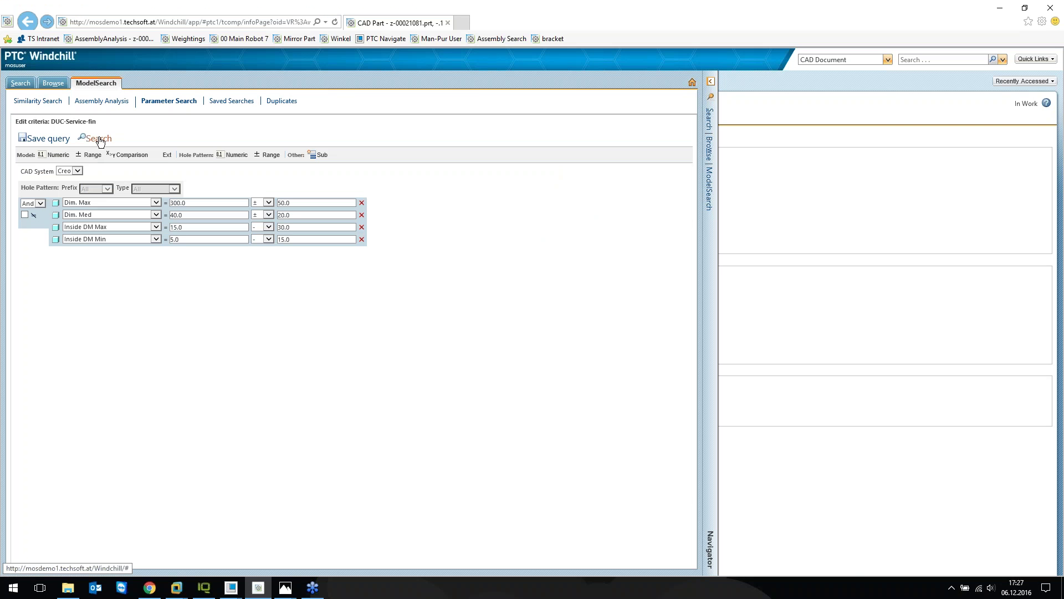
pyautogui.click(98, 139)
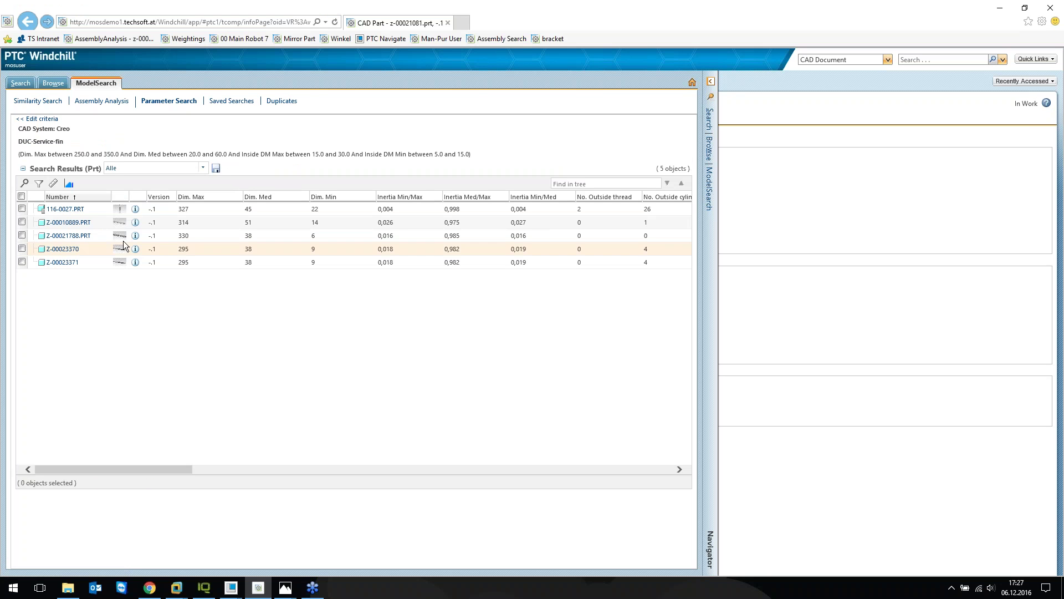
# - Preview the search results Z-00010889.PRT, Z-00021788.PRT, Z-00023370 and Z-00023371 to find the matching blade
pyautogui.click(121, 224)
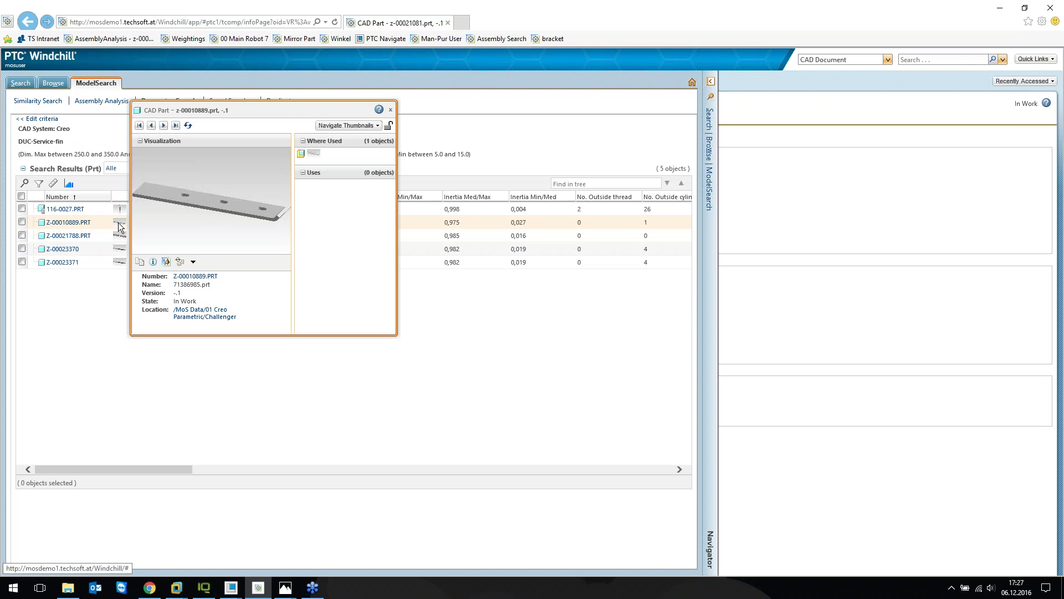
pyautogui.click(120, 238)
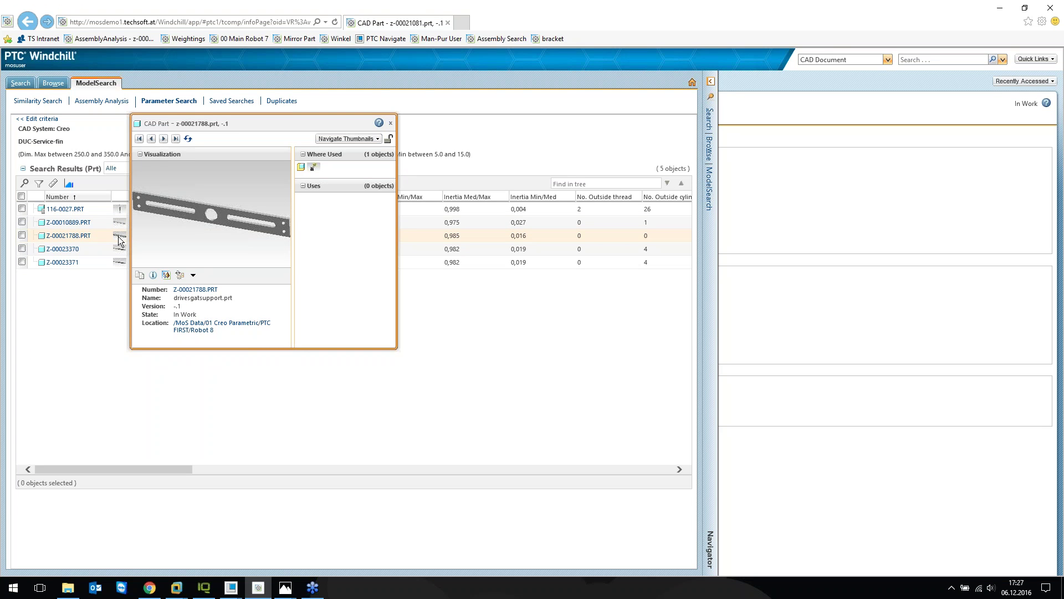
pyautogui.click(120, 251)
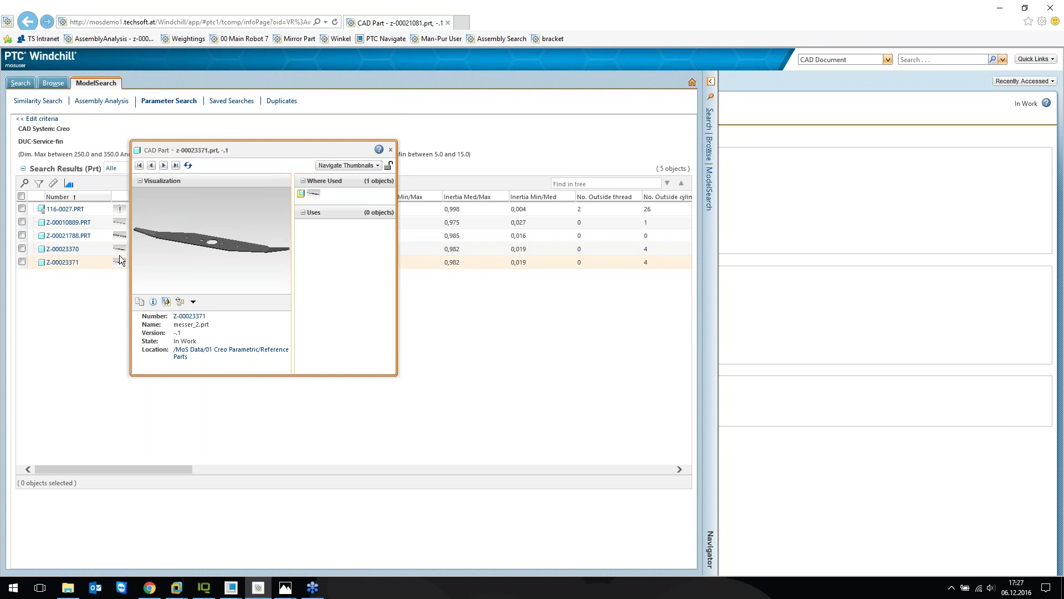
pyautogui.click(120, 259)
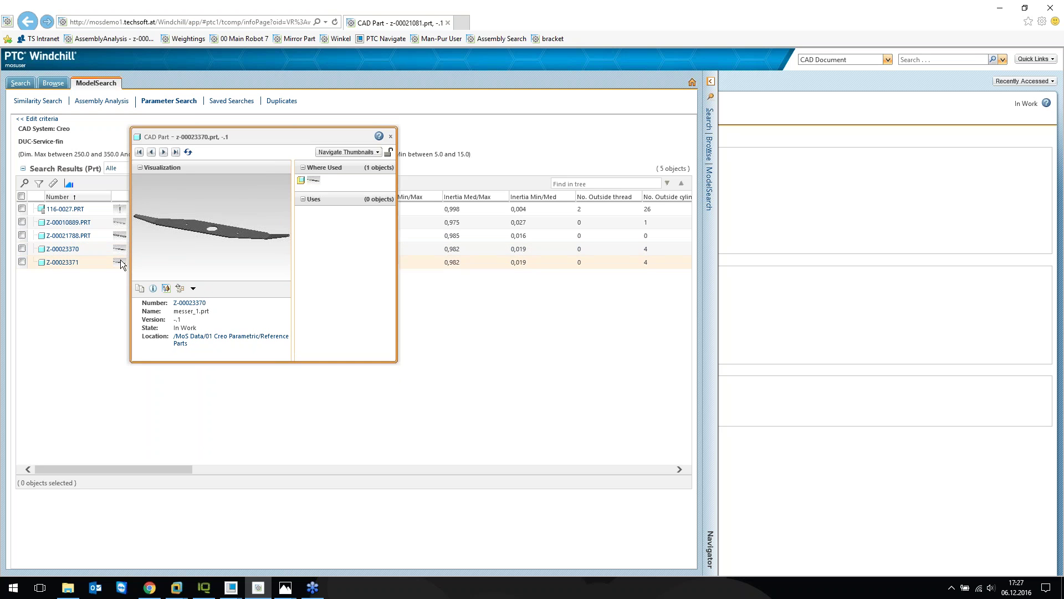
# - Compare Z-00023370 and Z-00023371 in an enlarged gallery view, rotating both blades to show their hole patterns, and close the gallery
pyautogui.click(21, 248)
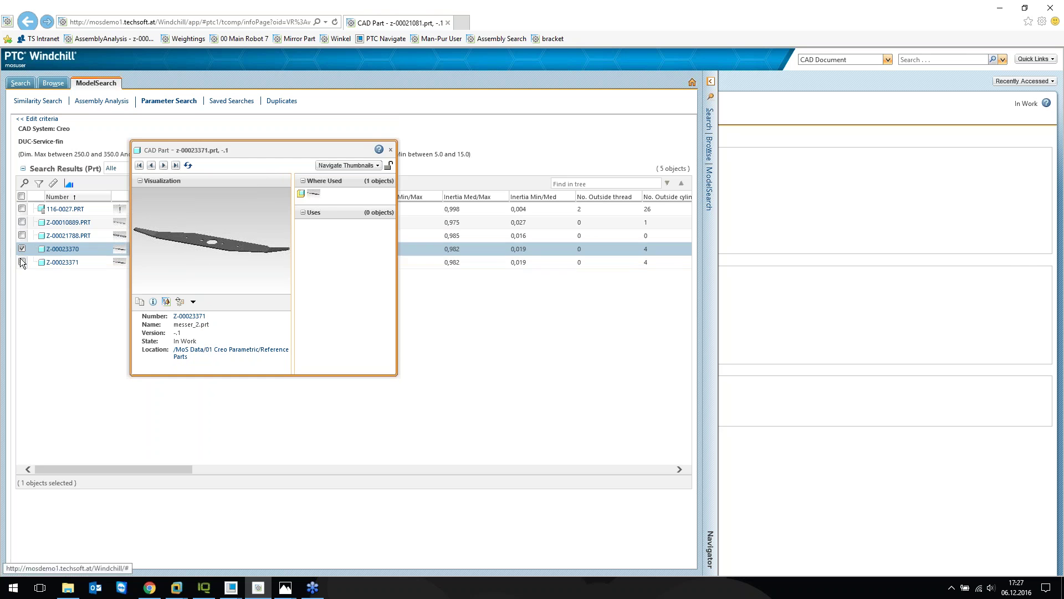
pyautogui.click(21, 262)
pyautogui.click(68, 184)
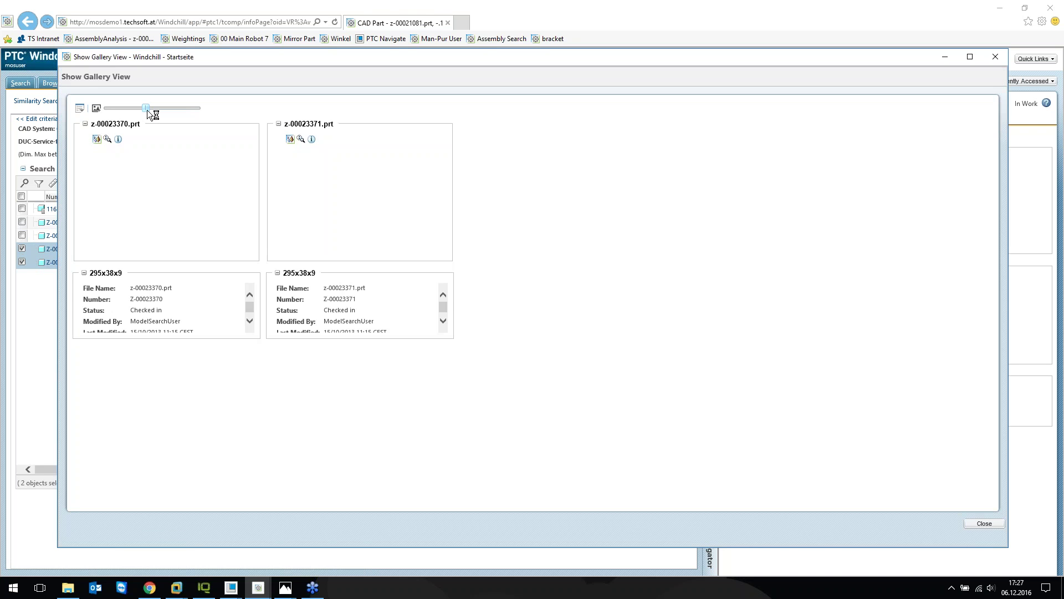
pyautogui.moveTo(145, 109); pyautogui.dragTo(200, 109)
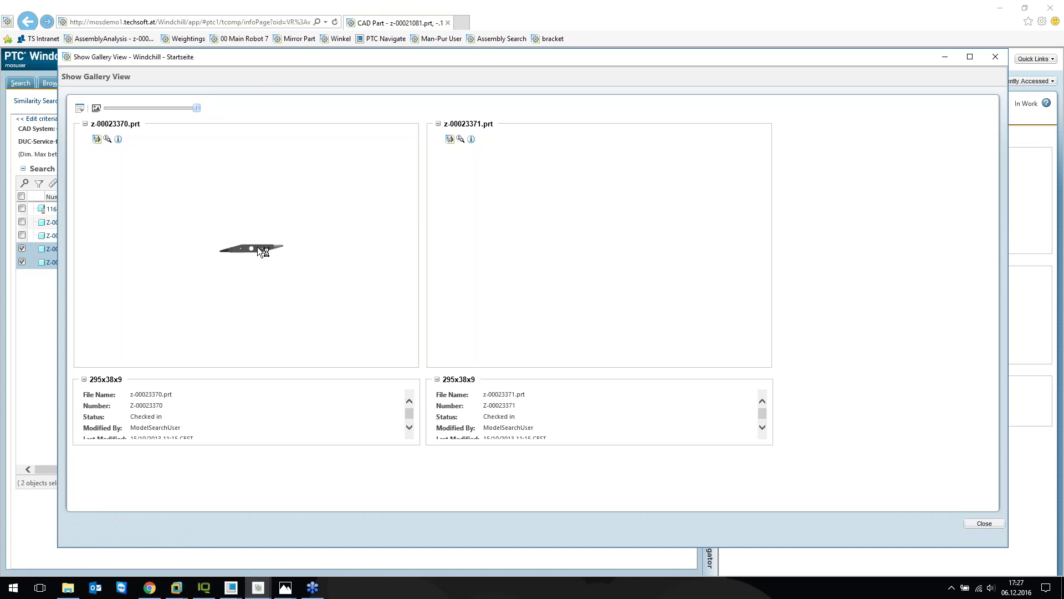
pyautogui.moveTo(258, 245); pyautogui.dragTo(285, 233)
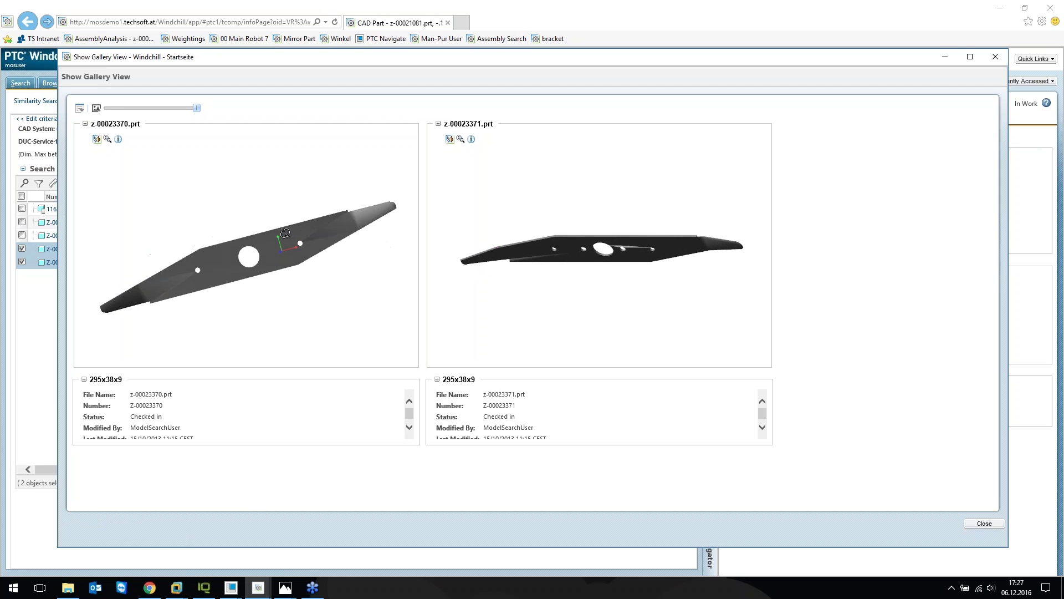
pyautogui.moveTo(586, 264); pyautogui.dragTo(626, 231)
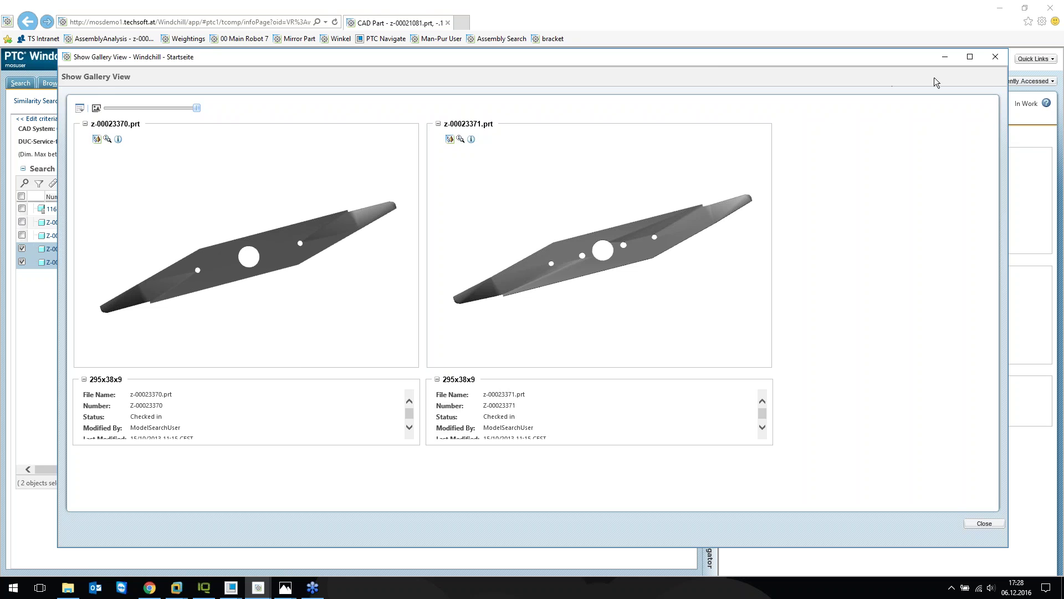
pyautogui.click(994, 57)
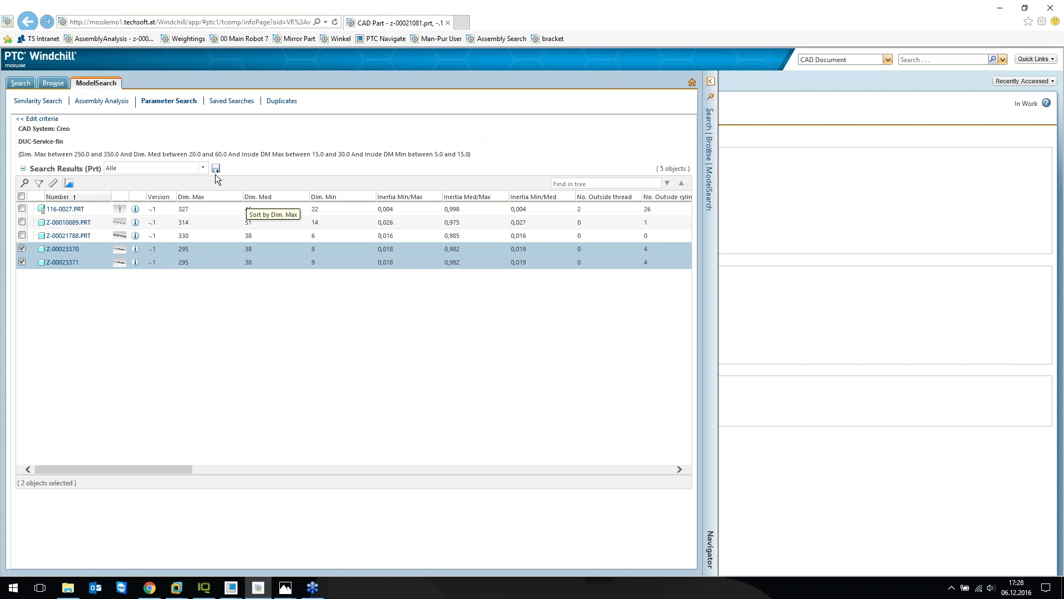
# - Run the saved search Platte 4 Bohrungen (plates with 4 holes)
pyautogui.click(226, 103)
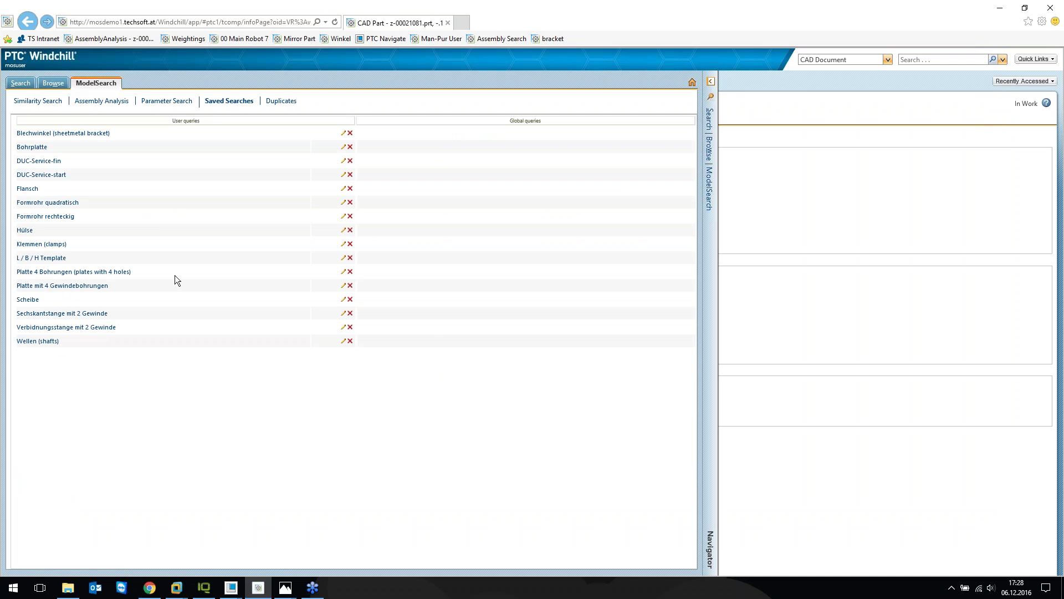
pyautogui.click(110, 272)
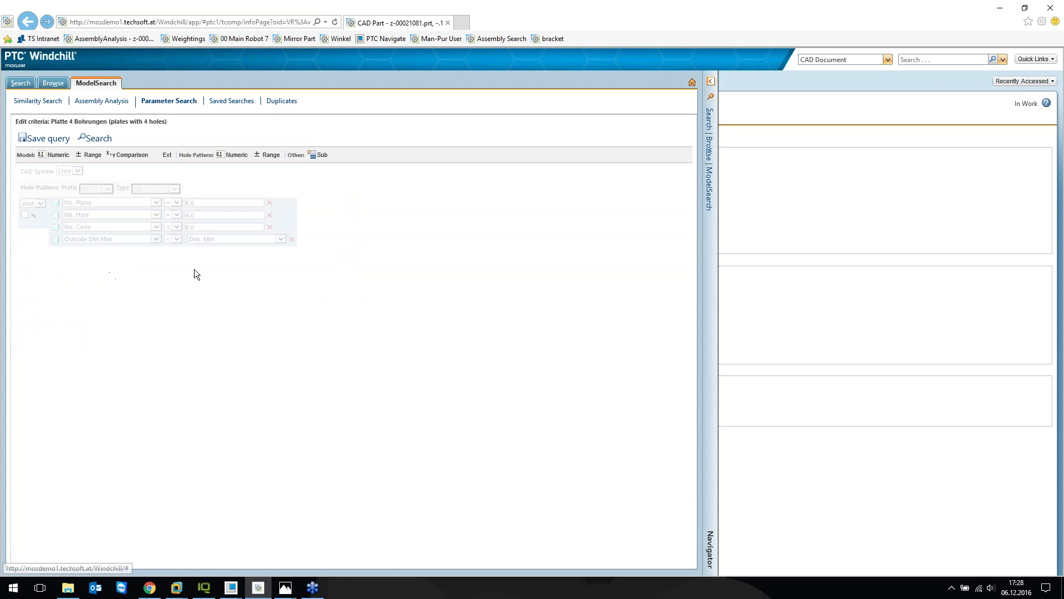
pyautogui.click(97, 141)
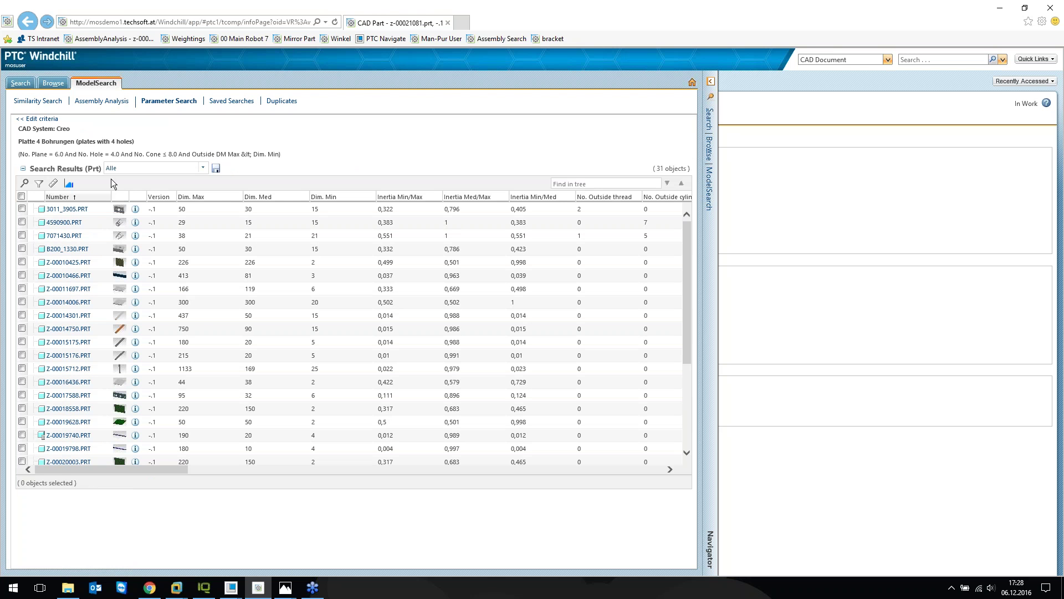
# - Sort the plate results by number descending and by object type ascending, and preview plate Z-00023312
pyautogui.click(85, 198)
pyautogui.click(40, 197)
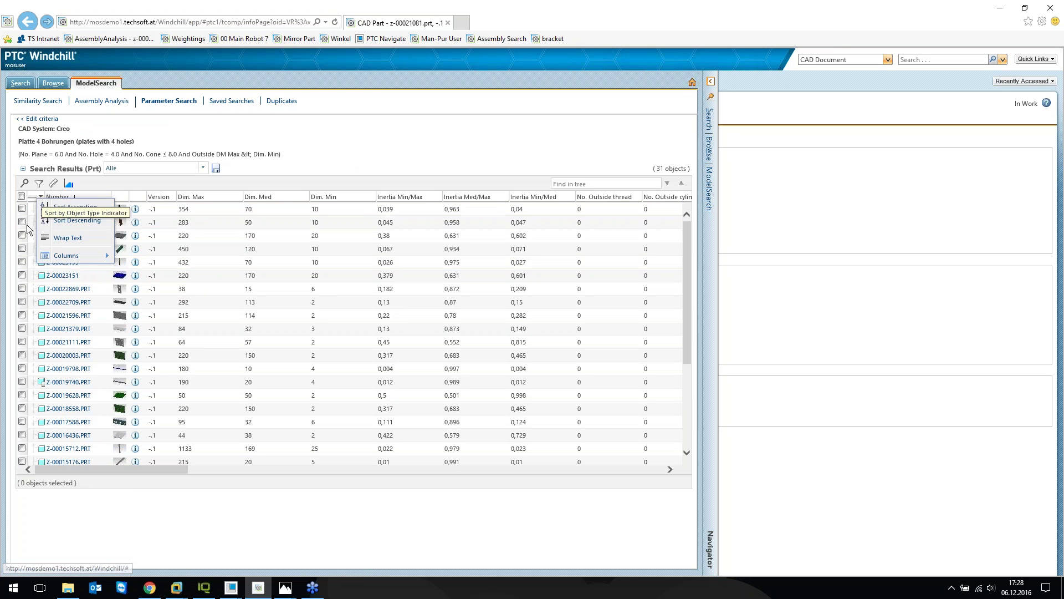
pyautogui.click(73, 206)
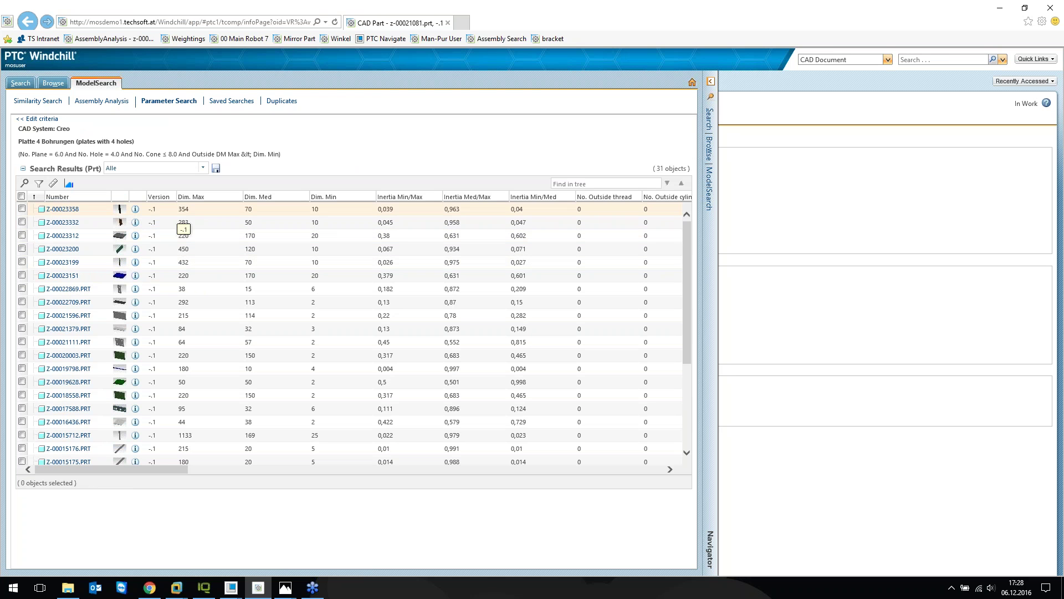
pyautogui.click(119, 237)
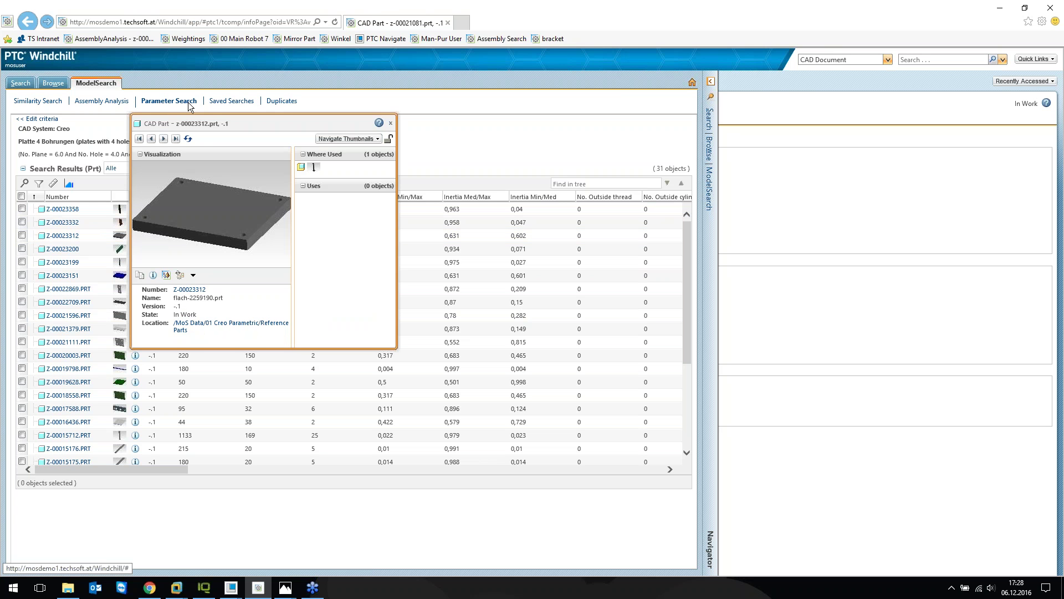
# - Run the saved search Klemmen (clamps) and preview the clamps Z-00023487 and Z-00023448
pyautogui.click(227, 102)
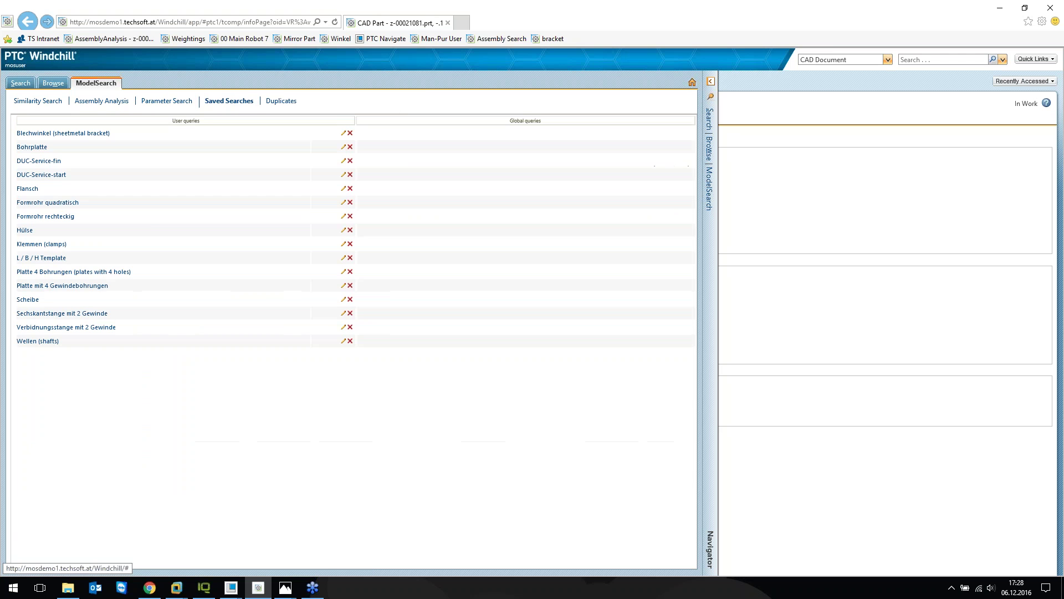
pyautogui.click(61, 245)
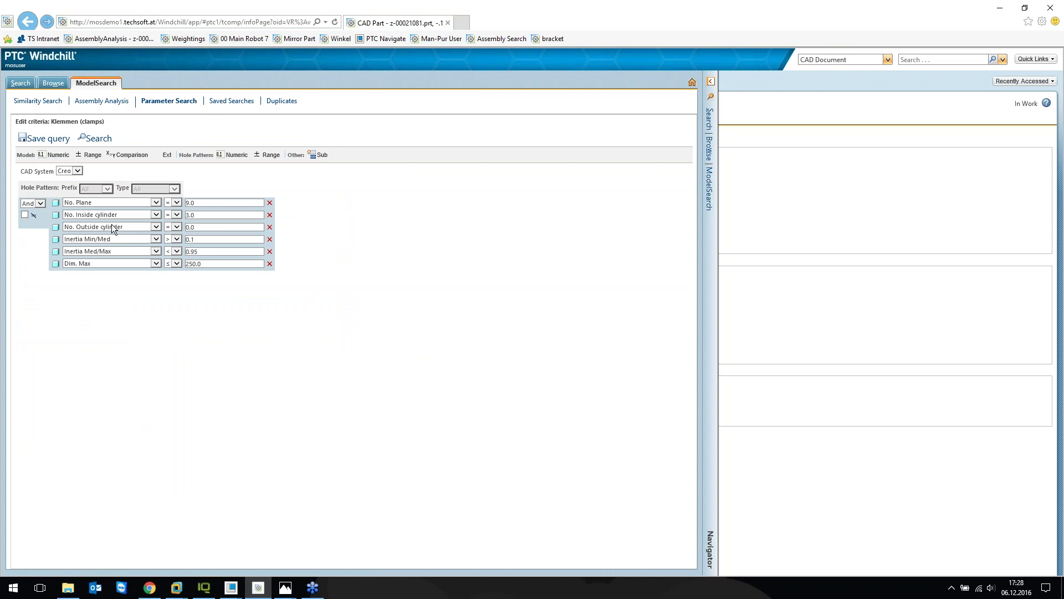
pyautogui.click(94, 139)
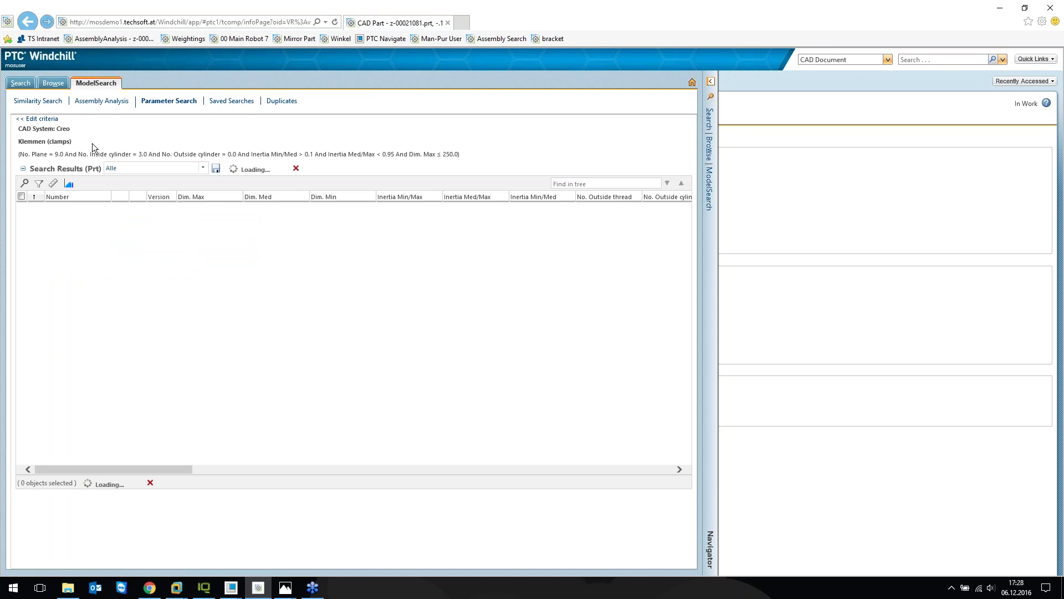
pyautogui.click(119, 222)
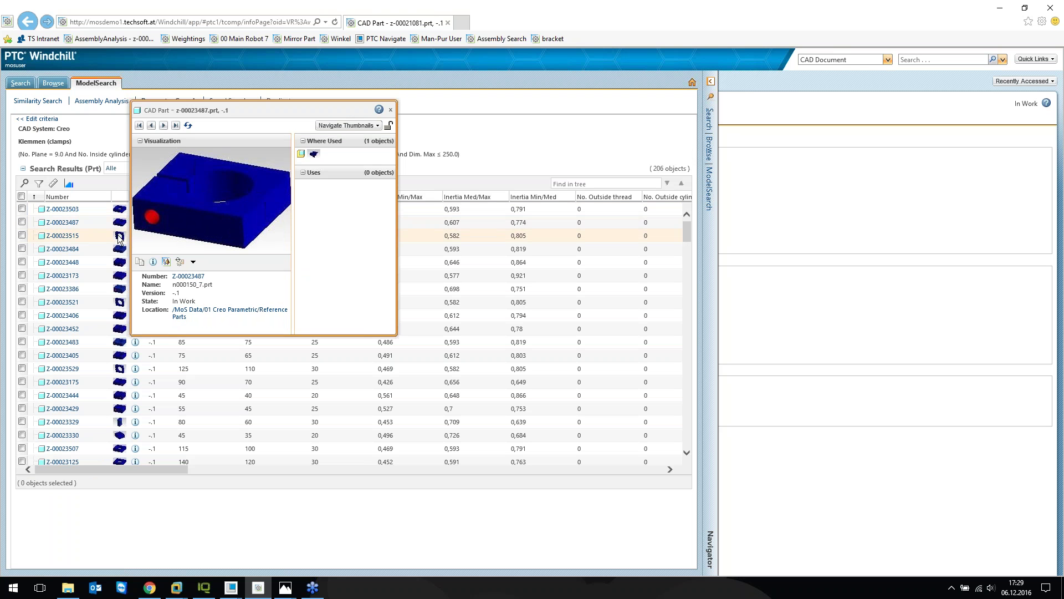
pyautogui.click(120, 264)
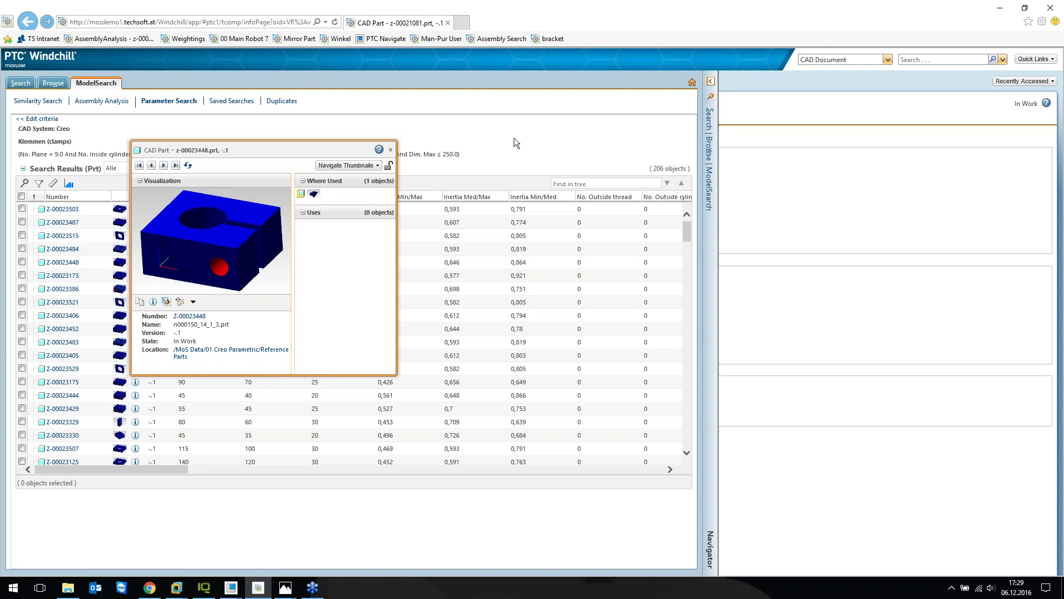
# - Collapse the ModelSearch pane and minimize the browser and photo windows
pyautogui.click(710, 82)
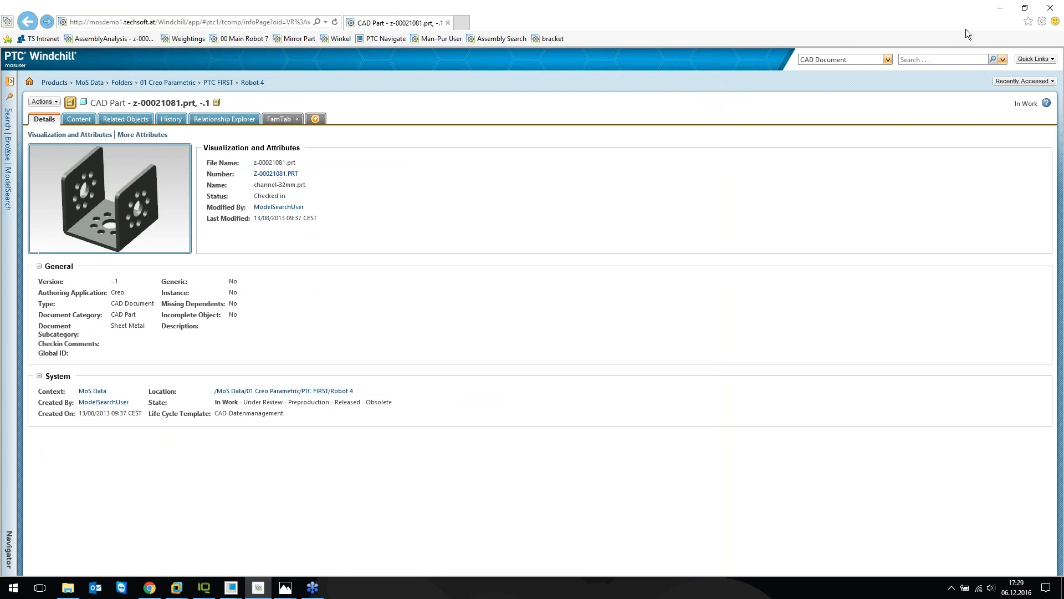
pyautogui.click(1000, 8)
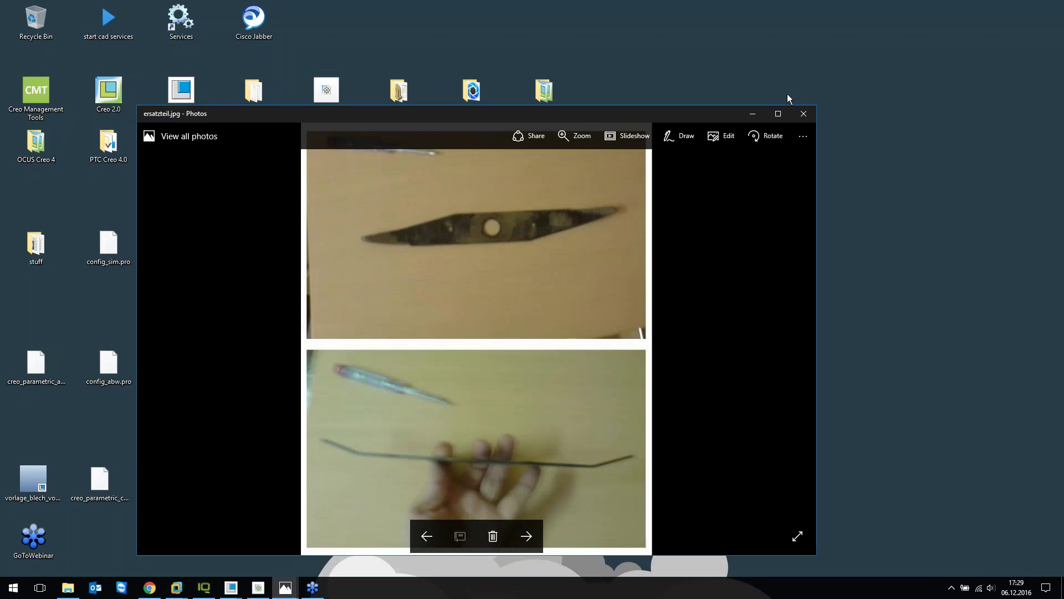
pyautogui.click(753, 115)
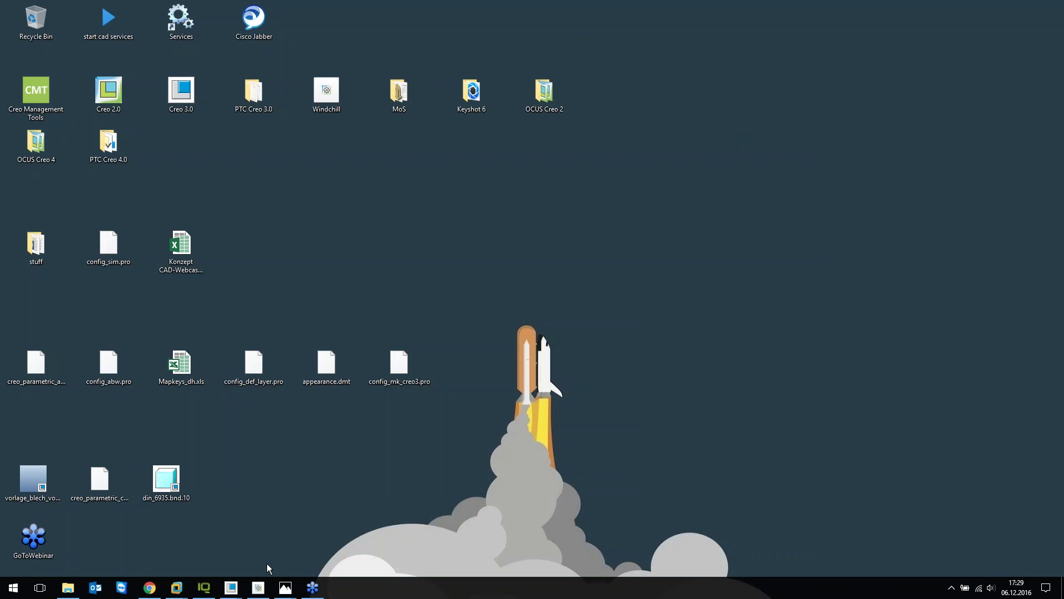
# - Switch to the MOTOR_1_9900305 window in Creo Parametric and close it
pyautogui.moveTo(232, 588)
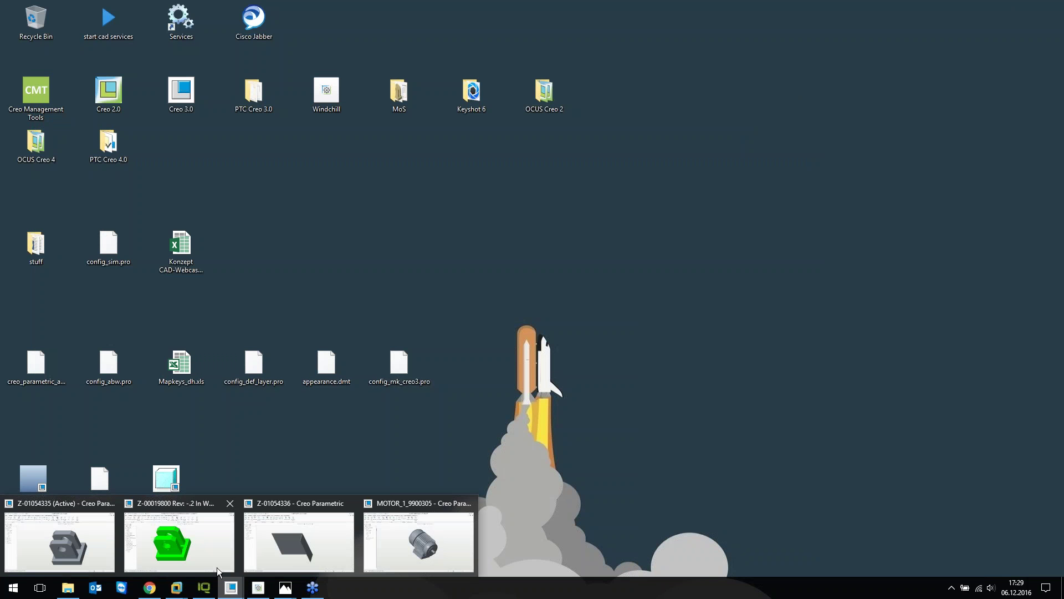
pyautogui.click(413, 545)
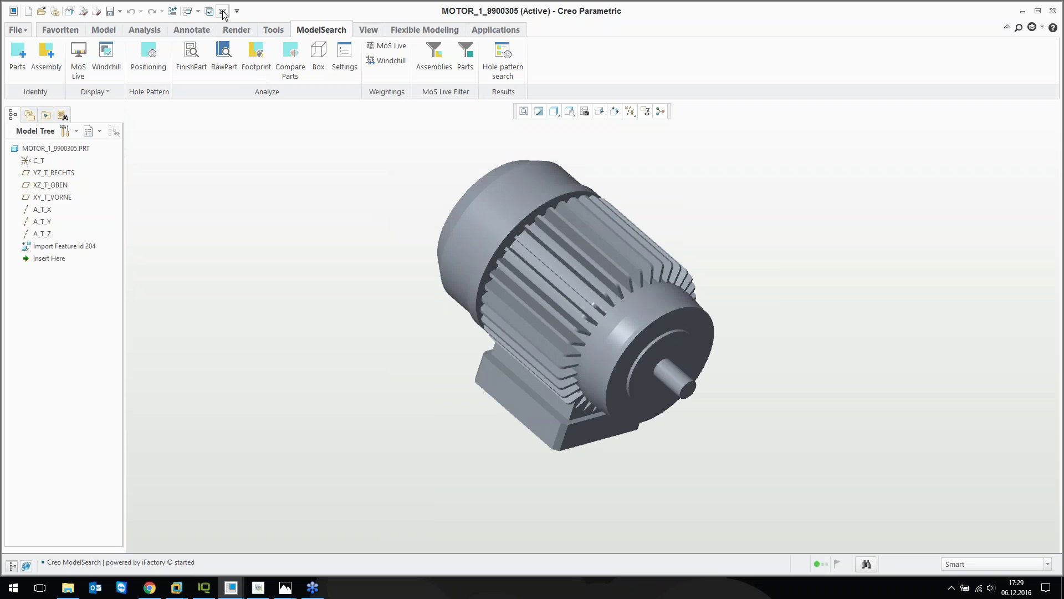
pyautogui.click(221, 11)
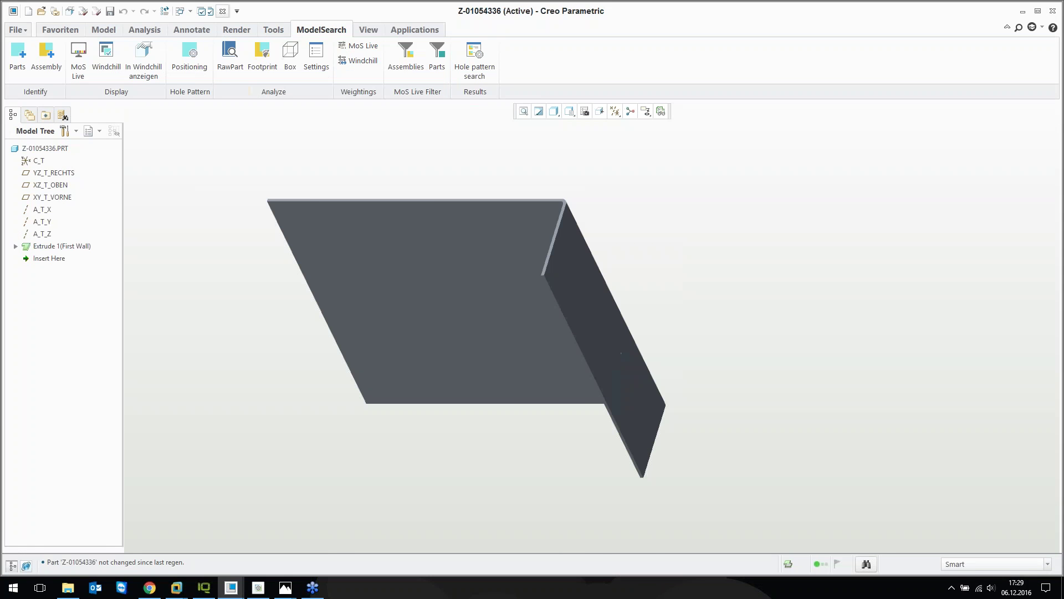
# - Close the parts Z-01054336 and Z-01054335 and erase all objects that are not displayed from the session
pyautogui.click(222, 11)
pyautogui.click(195, 12)
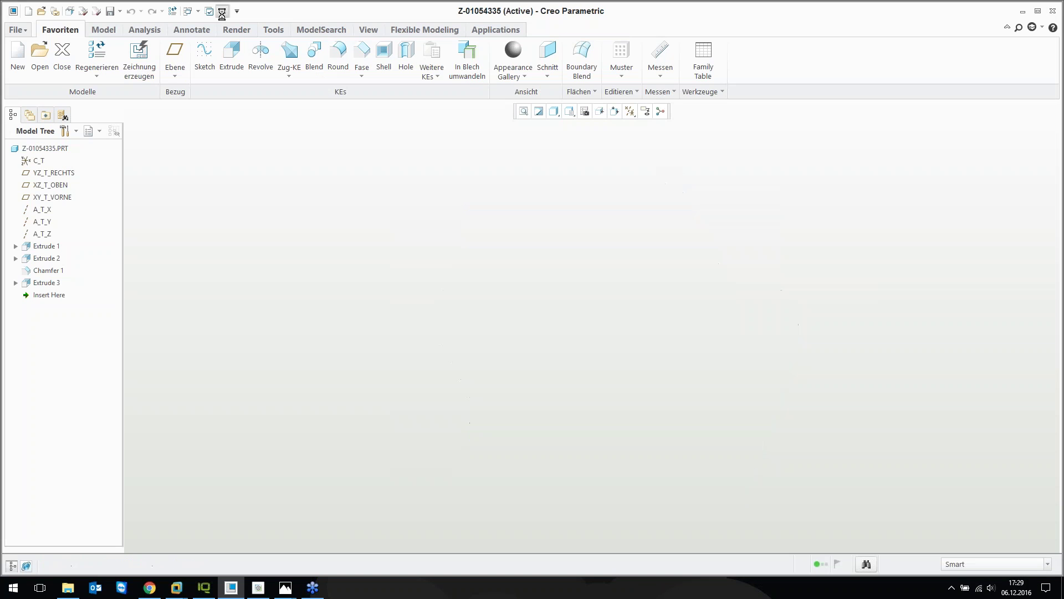
pyautogui.click(195, 11)
pyautogui.click(159, 59)
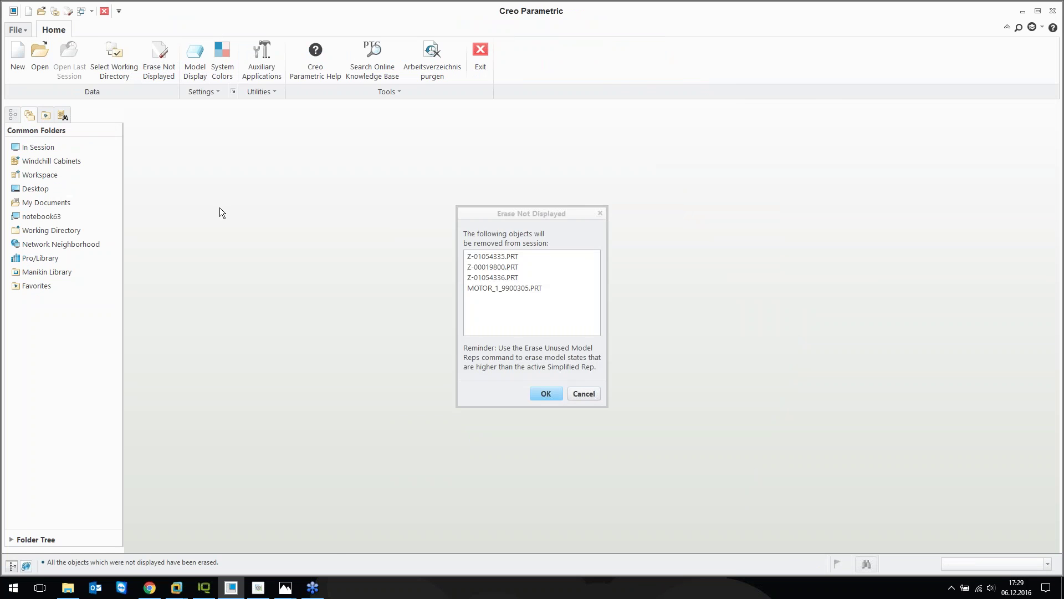
pyautogui.press('Return')
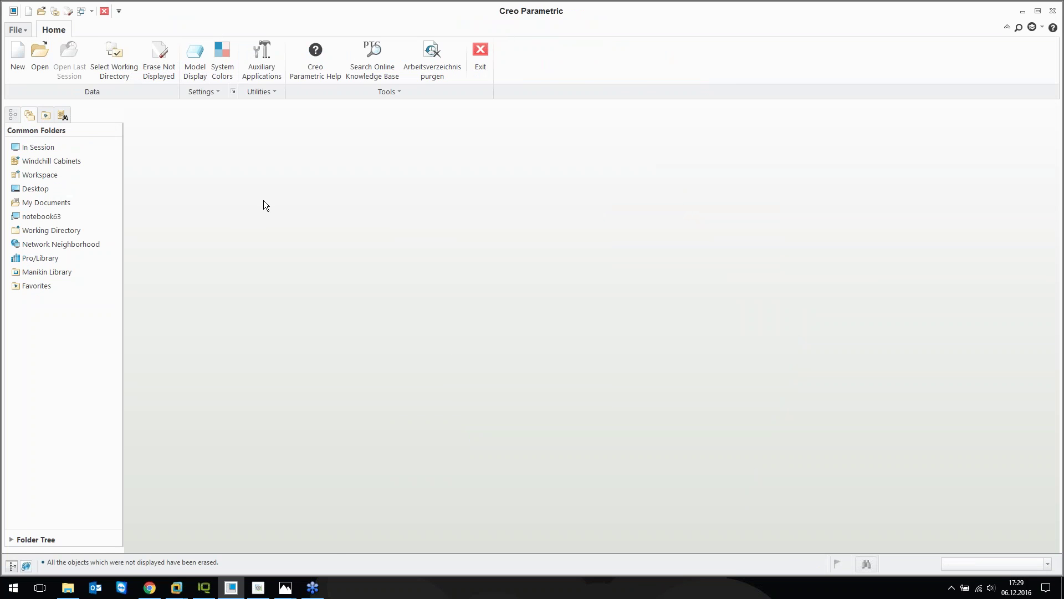
# - Filter the Windchill workspace for "robot" and open the assembly Z-00021572.ASM in Creo Parametric
pyautogui.click(40, 174)
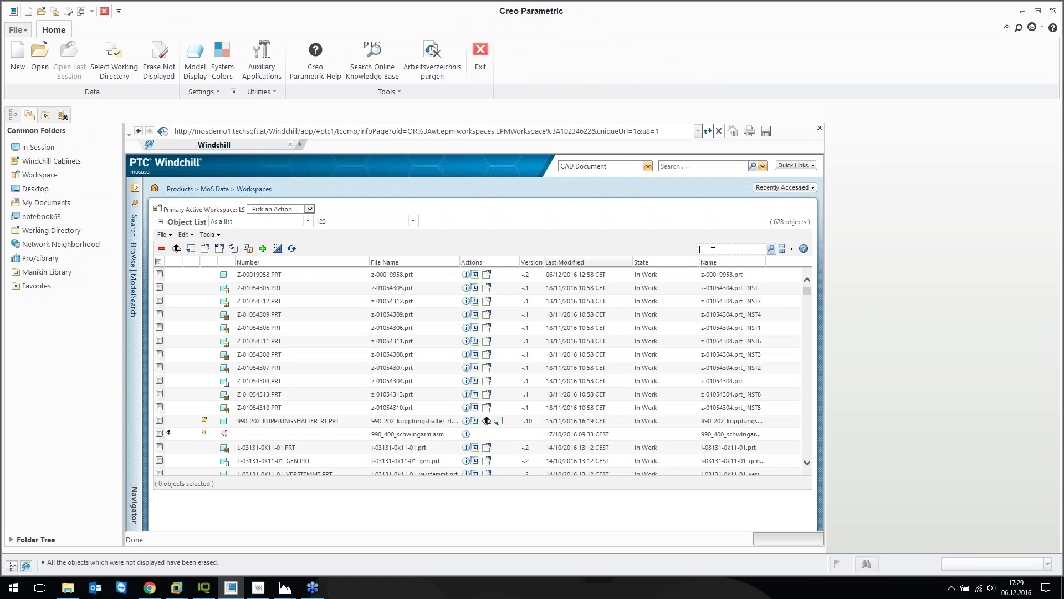
pyautogui.write('robot')
pyautogui.press('Return')
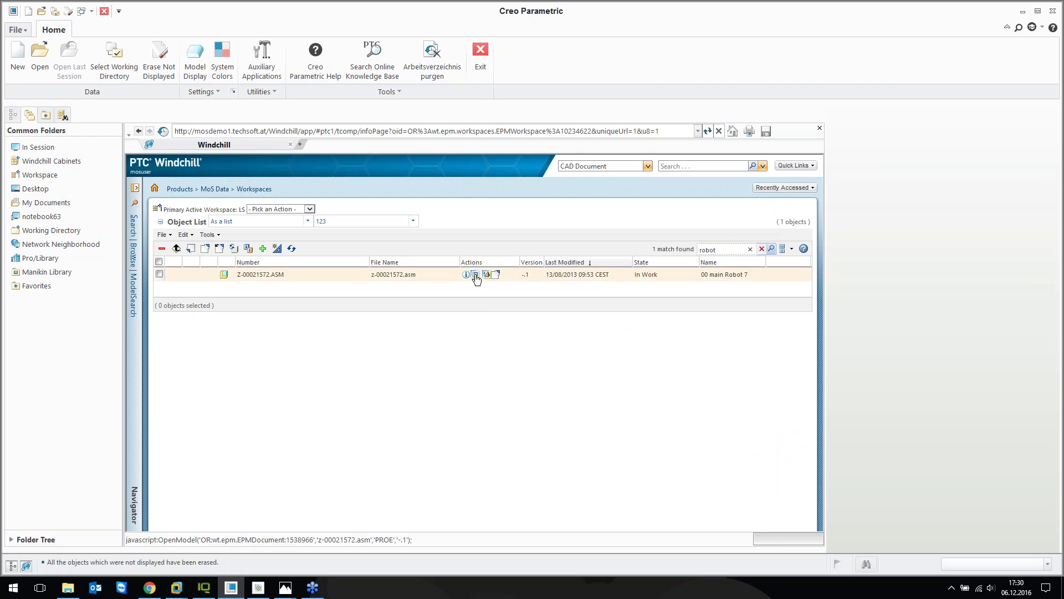
pyautogui.click(475, 275)
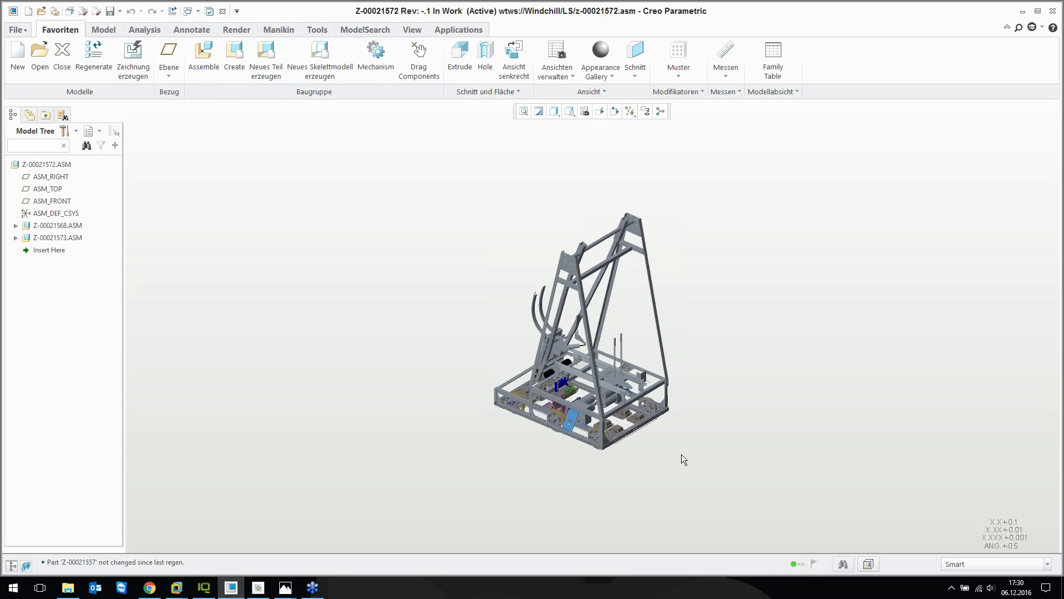
# - Set the display style of the robot assembly to shaded with edges
pyautogui.scroll(2, 628, 477)
pyautogui.scroll(2, 630, 482)
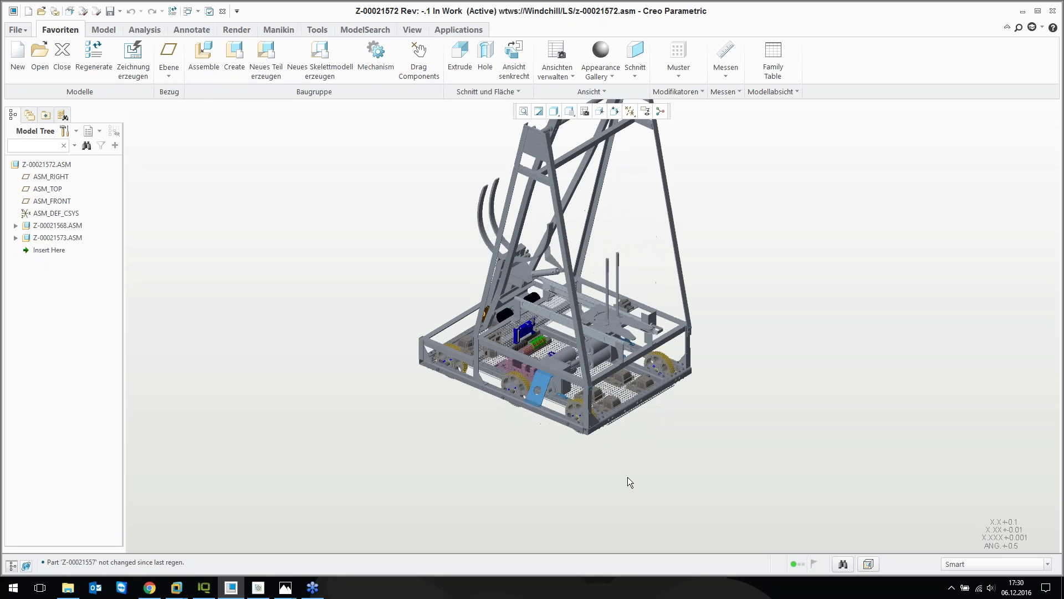
pyautogui.click(553, 111)
pyautogui.click(566, 139)
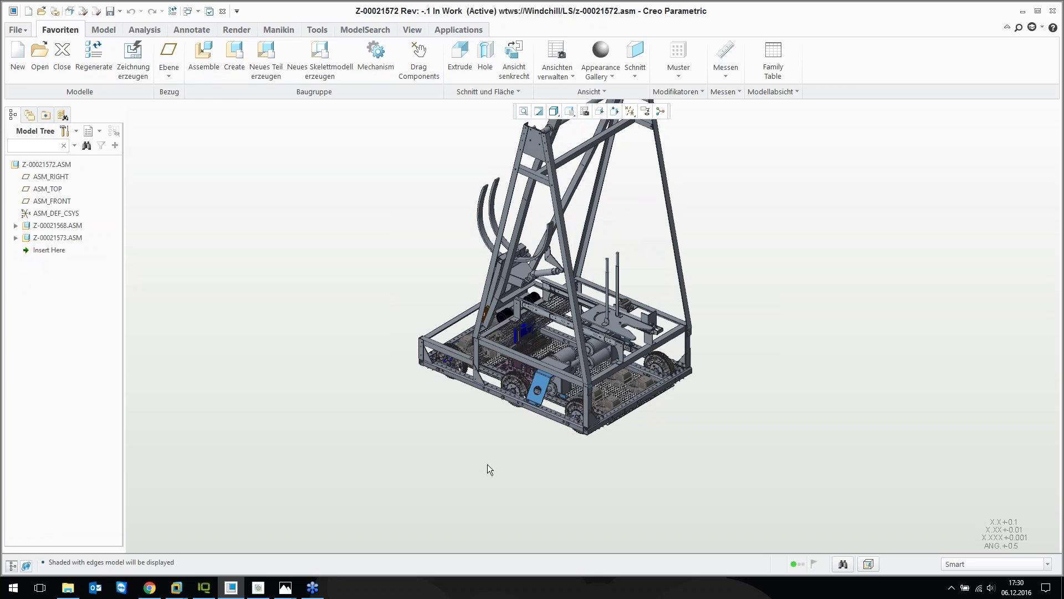
# - Activate the wheel sub-assembly Z-00021560 at the front corner of the robot frame
pyautogui.scroll(2, 487, 464)
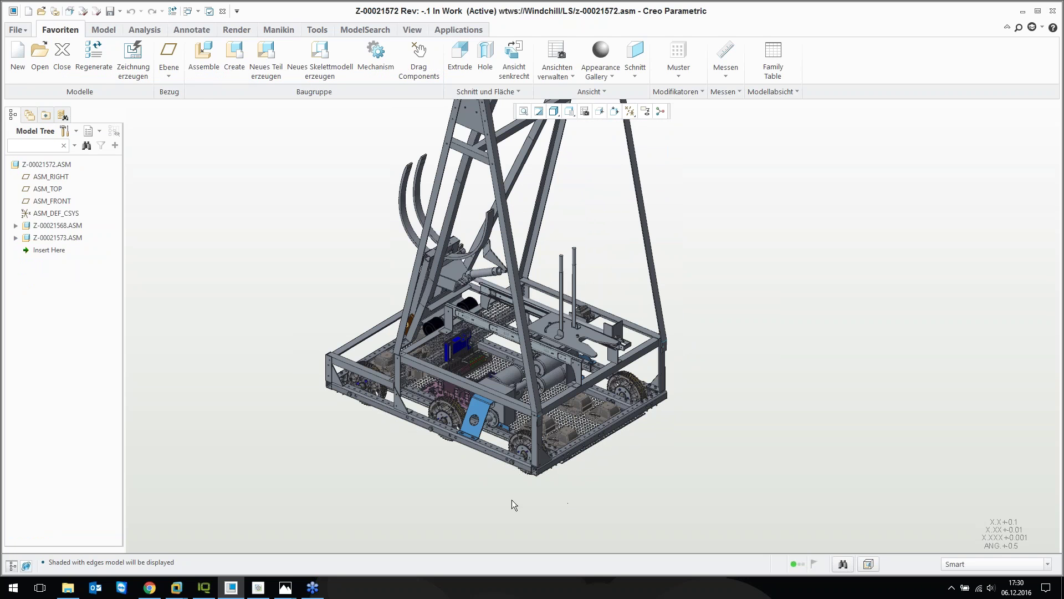
pyautogui.scroll(-3, 509, 498)
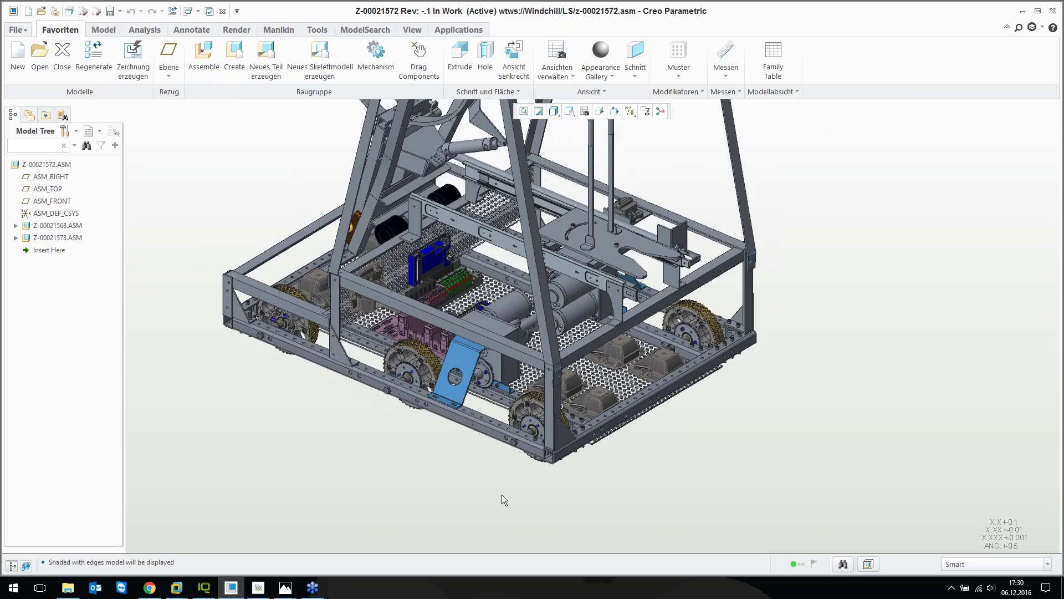
pyautogui.scroll(-2, 501, 495)
pyautogui.scroll(-2, 514, 448)
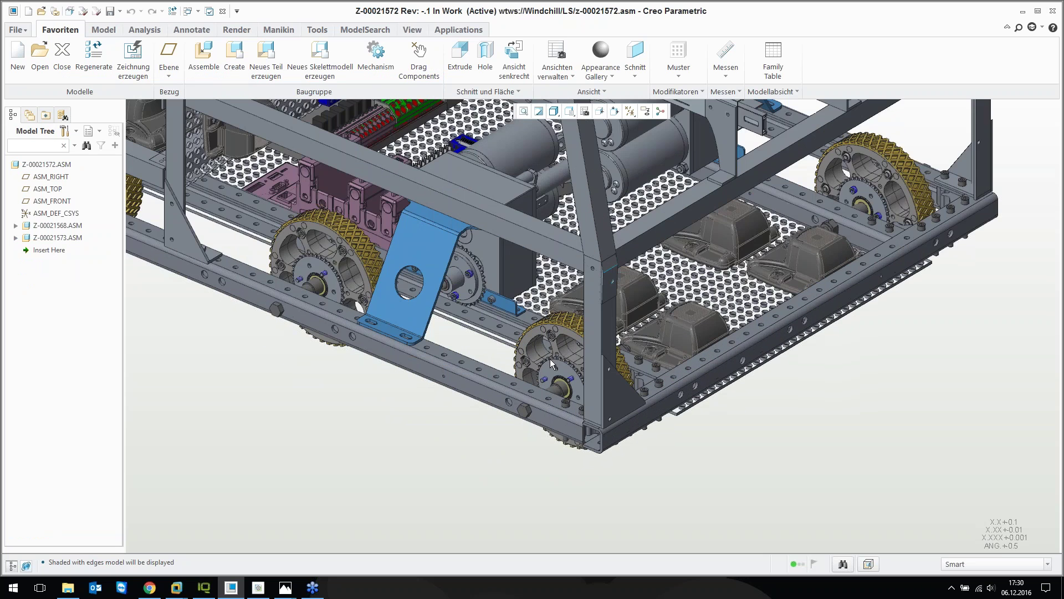
pyautogui.scroll(-3, 557, 388)
pyautogui.scroll(-2, 554, 426)
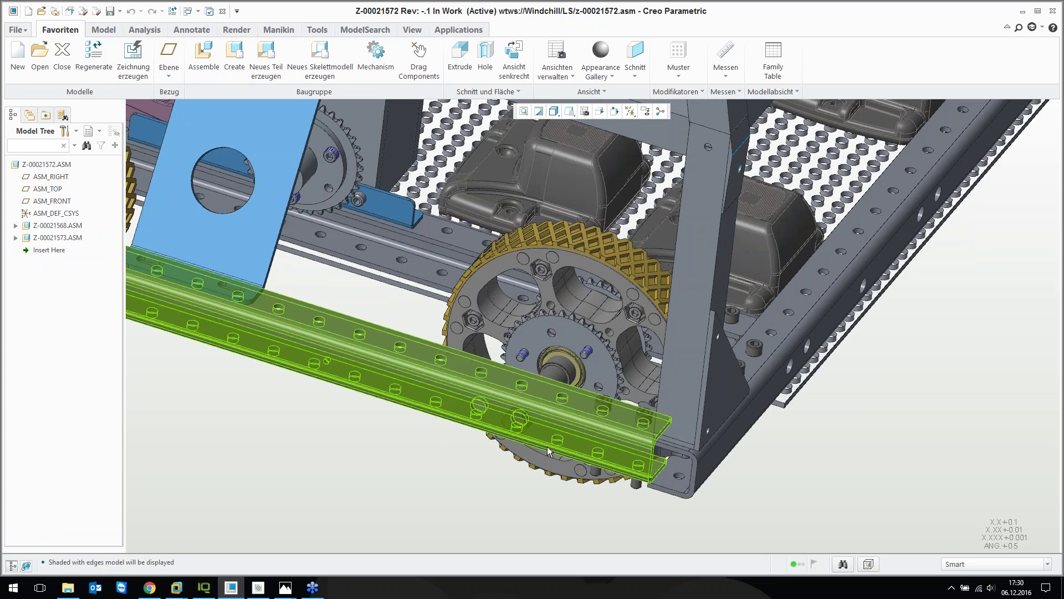
pyautogui.scroll(-2, 548, 447)
pyautogui.rightClick(543, 294)
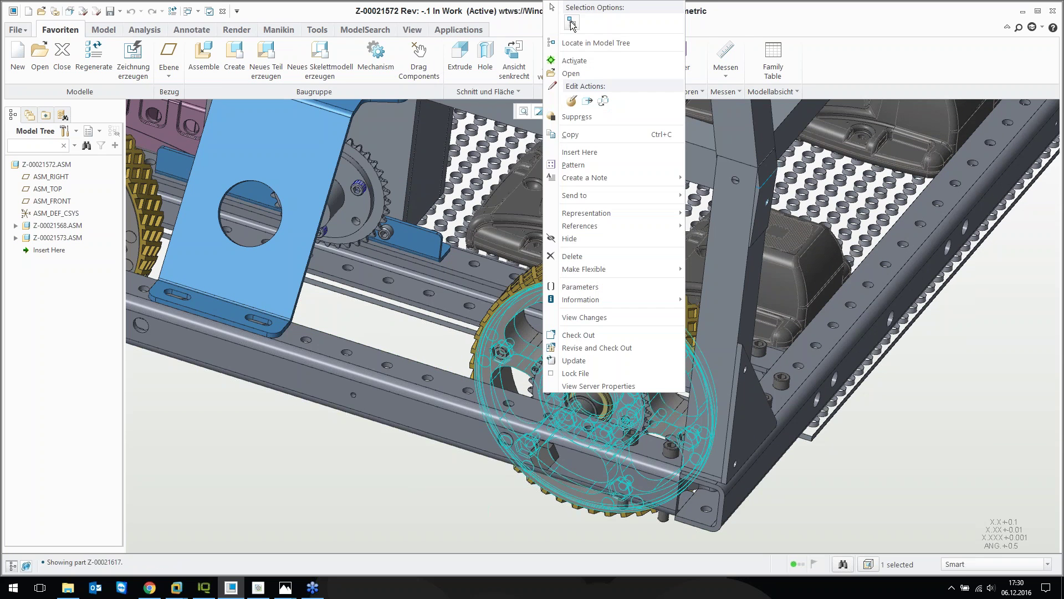
pyautogui.press('Escape')
pyautogui.rightClick(417, 459)
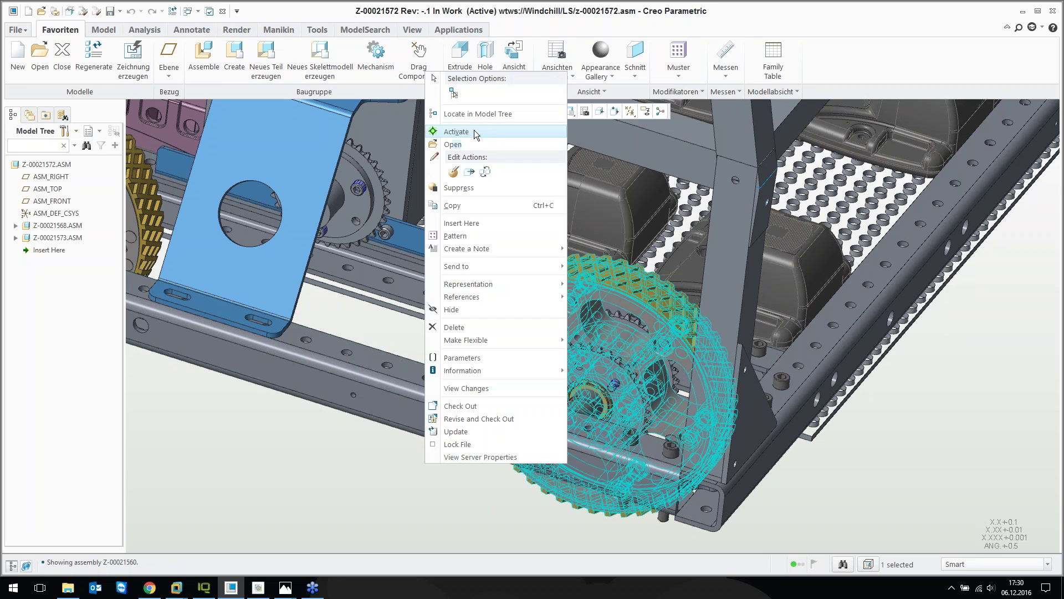
pyautogui.click(457, 134)
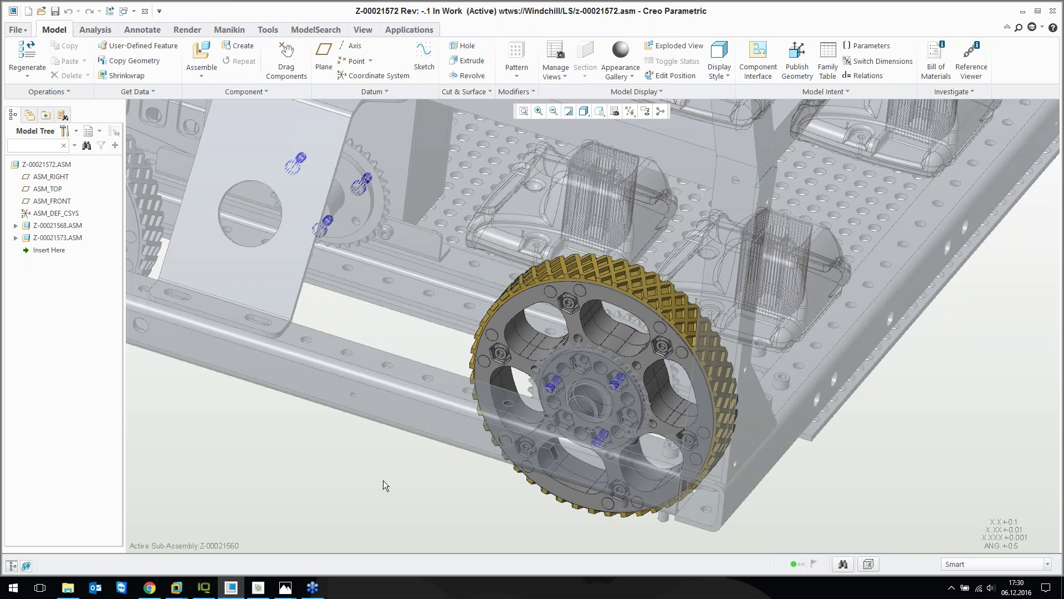
# - Search for assemblies similar to the active wheel sub-assembly and preview the result Z-00021560.ASM
pyautogui.keyDown('shift'); pyautogui.moveTo(383, 481); pyautogui.dragTo(462, 472, button='middle'); pyautogui.keyUp('shift')
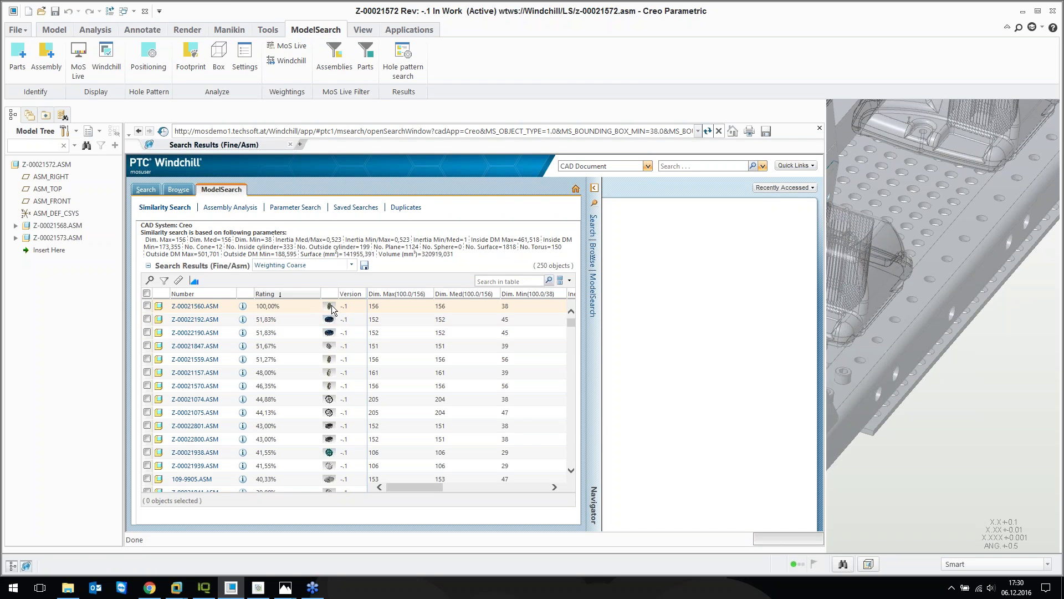
pyautogui.click(331, 306)
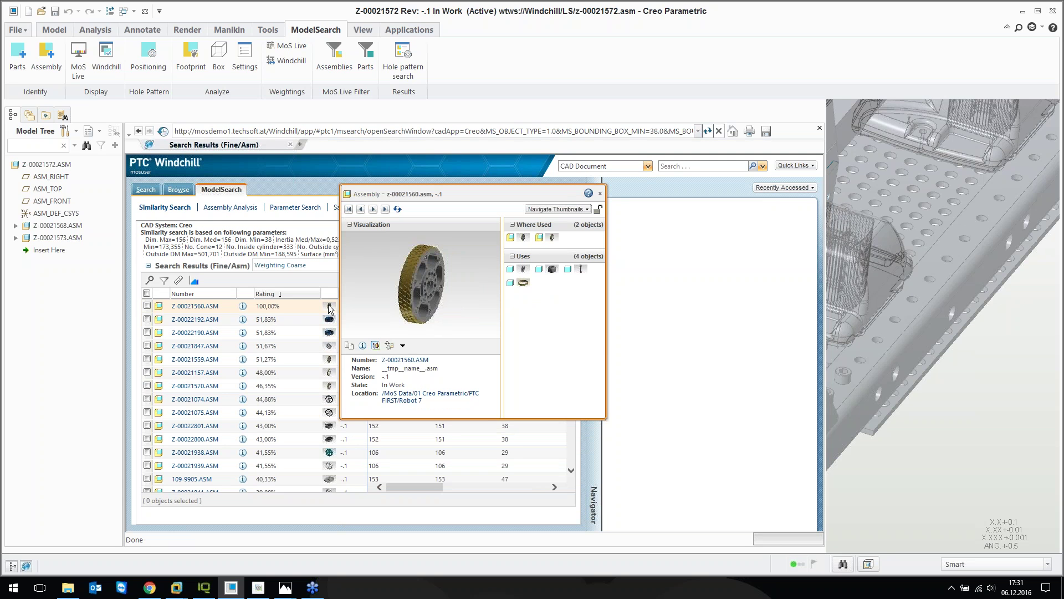
pyautogui.click(600, 194)
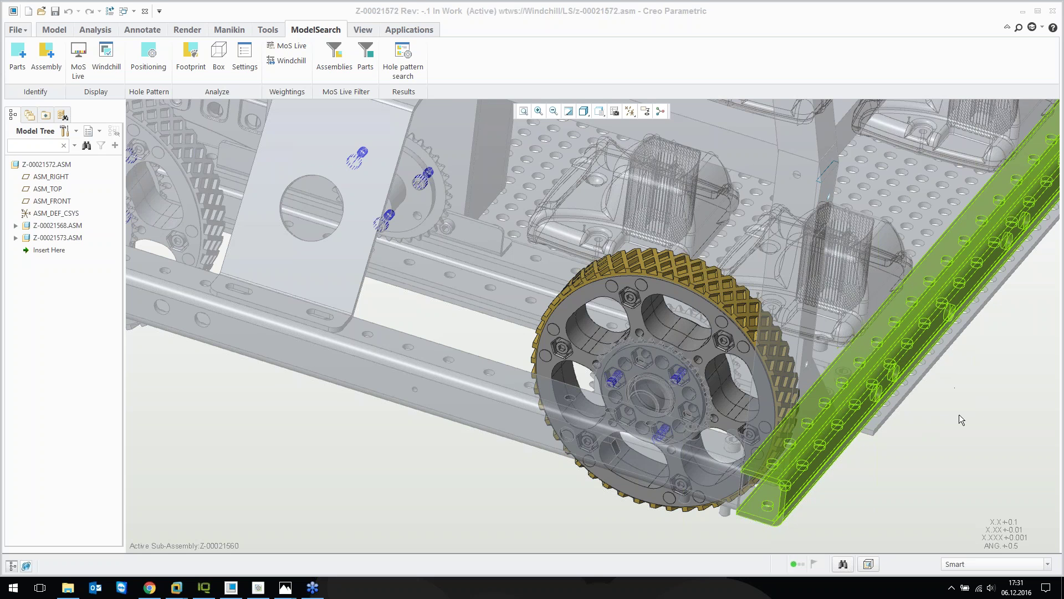
# - Switch to the PowerPoint presentation, start the slide show at ModelSearch - Highlights and show the Available ModelSearch Releases slide
pyautogui.click(563, 310)
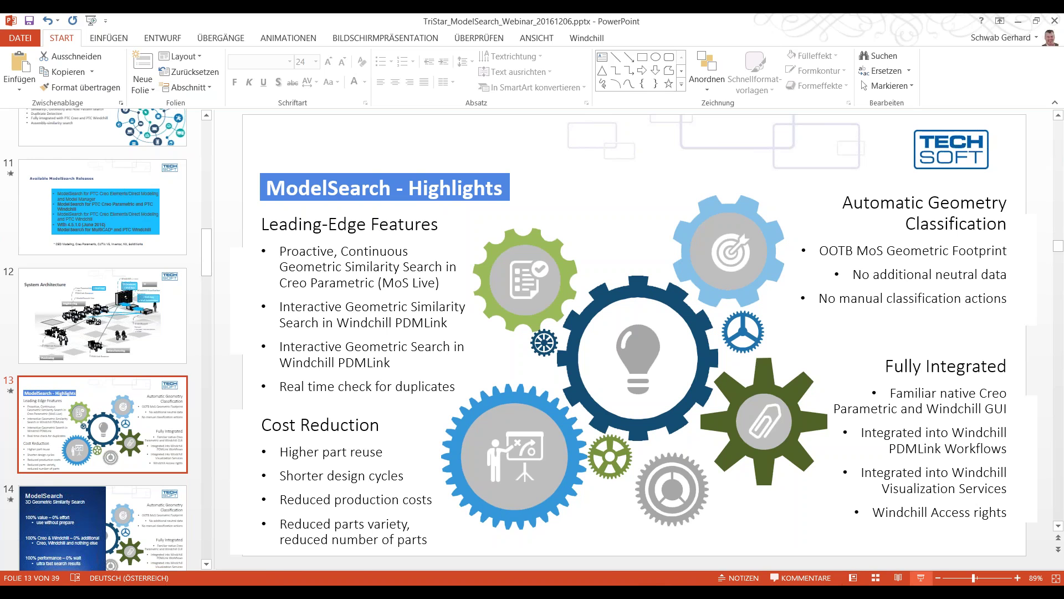
pyautogui.click(921, 577)
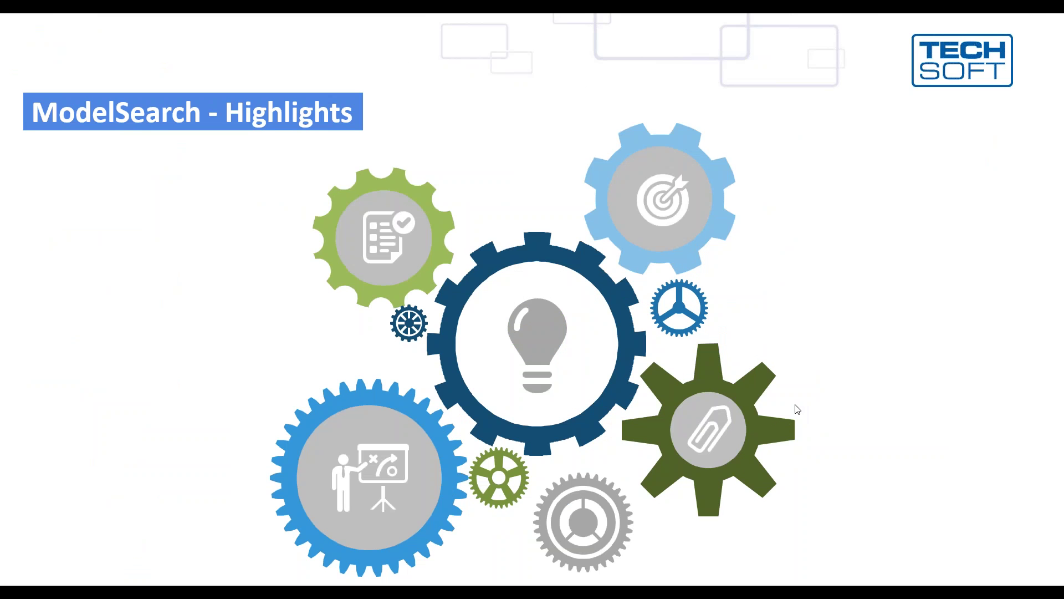
pyautogui.click(727, 394)
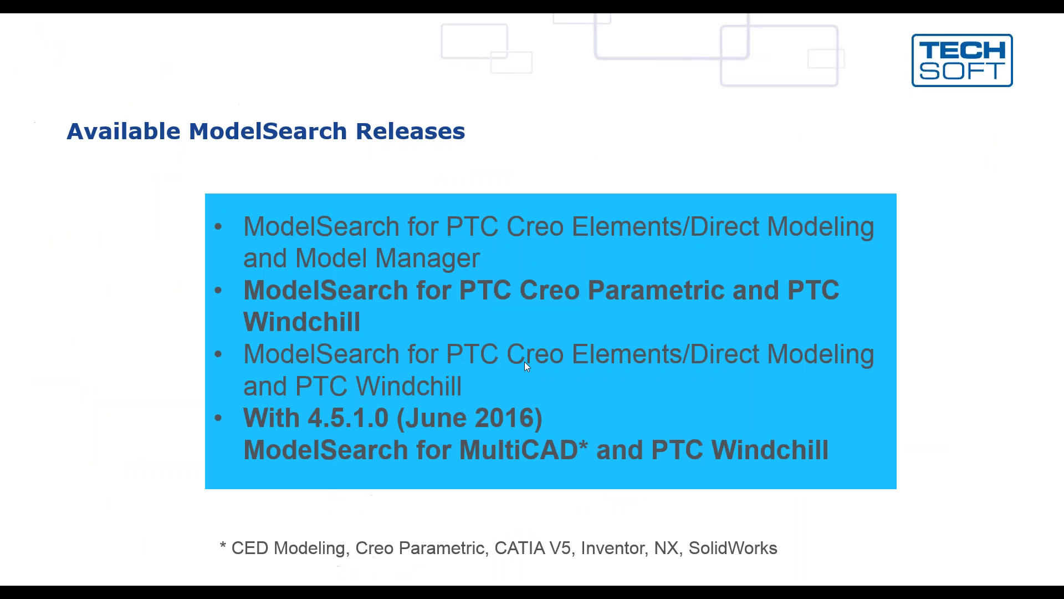
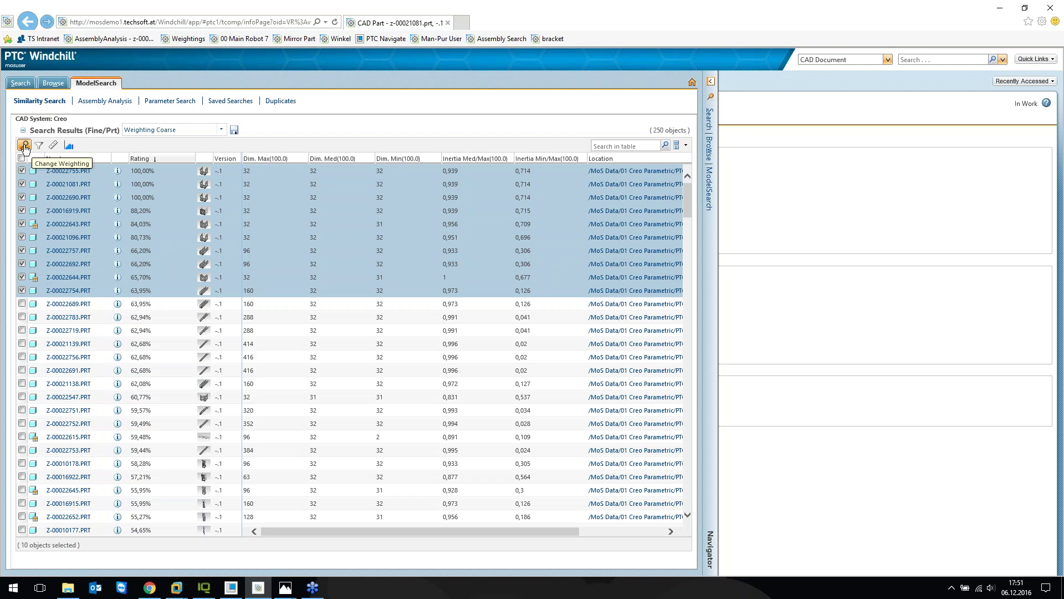
# - Show the ten selected similar parts in a narrowed gallery view and rotate the models z-00022643, z-00021096 and z-00021081
pyautogui.click(69, 145)
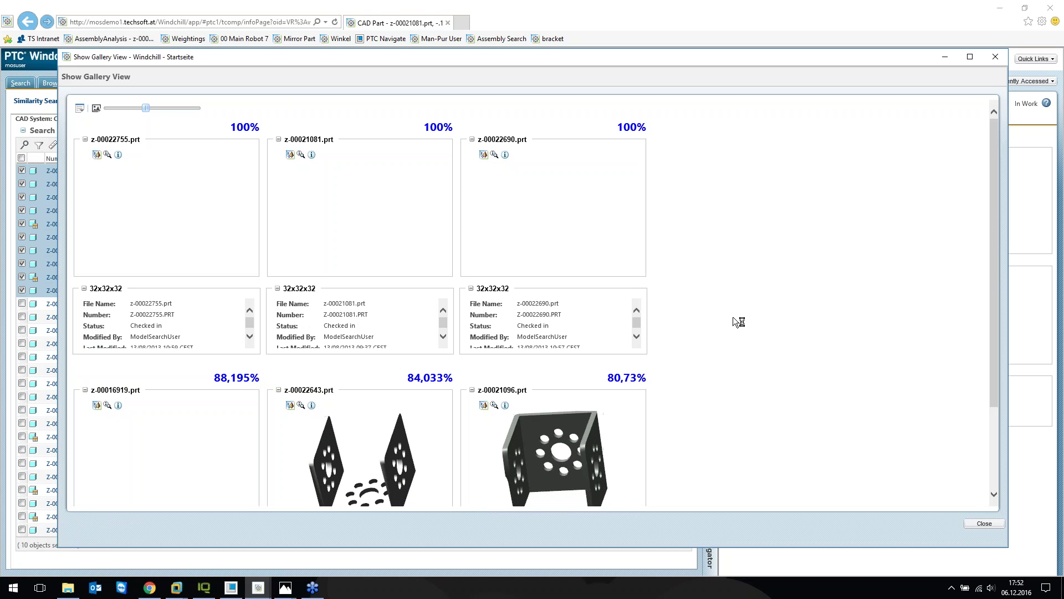
pyautogui.moveTo(1006, 233); pyautogui.dragTo(763, 240)
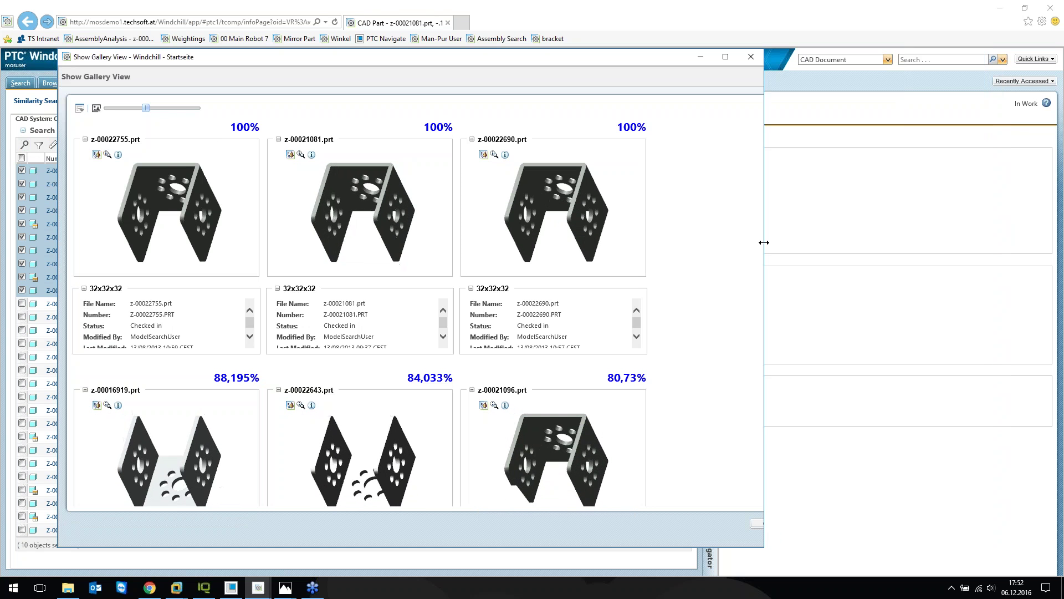
pyautogui.moveTo(381, 407); pyautogui.dragTo(388, 443)
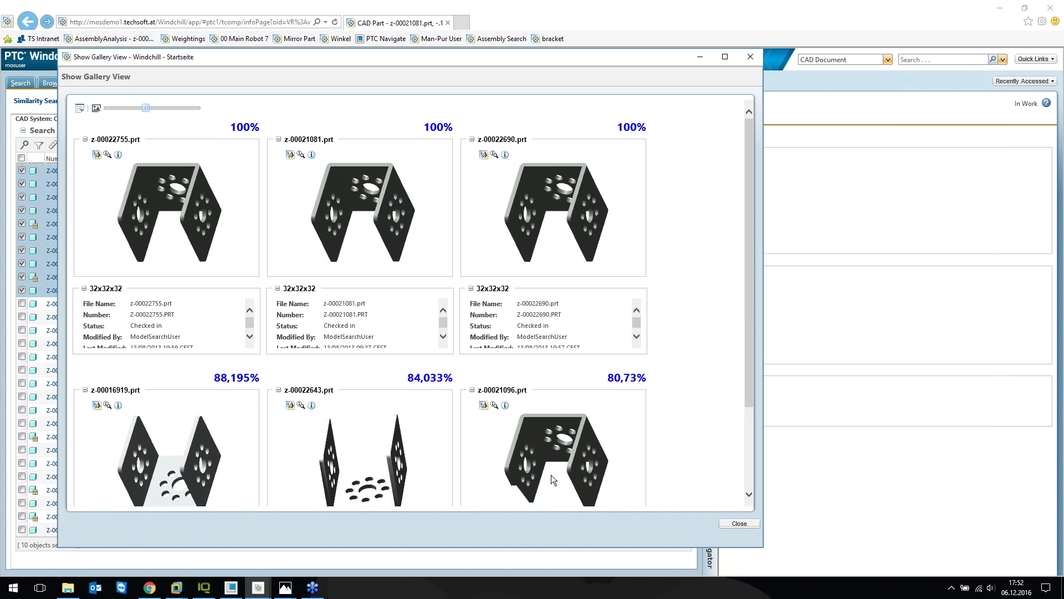
pyautogui.moveTo(551, 474)
pyautogui.mouseDown()
pyautogui.moveTo(565, 451)
pyautogui.moveTo(554, 472)
pyautogui.mouseUp()
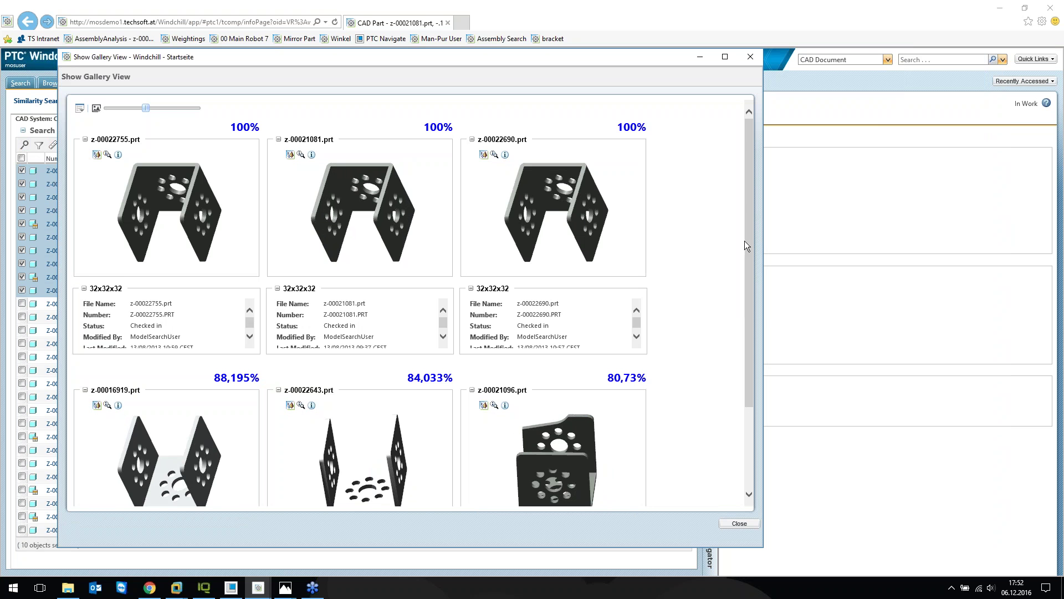
pyautogui.moveTo(750, 245); pyautogui.dragTo(763, 210)
pyautogui.moveTo(360, 210); pyautogui.dragTo(318, 166)
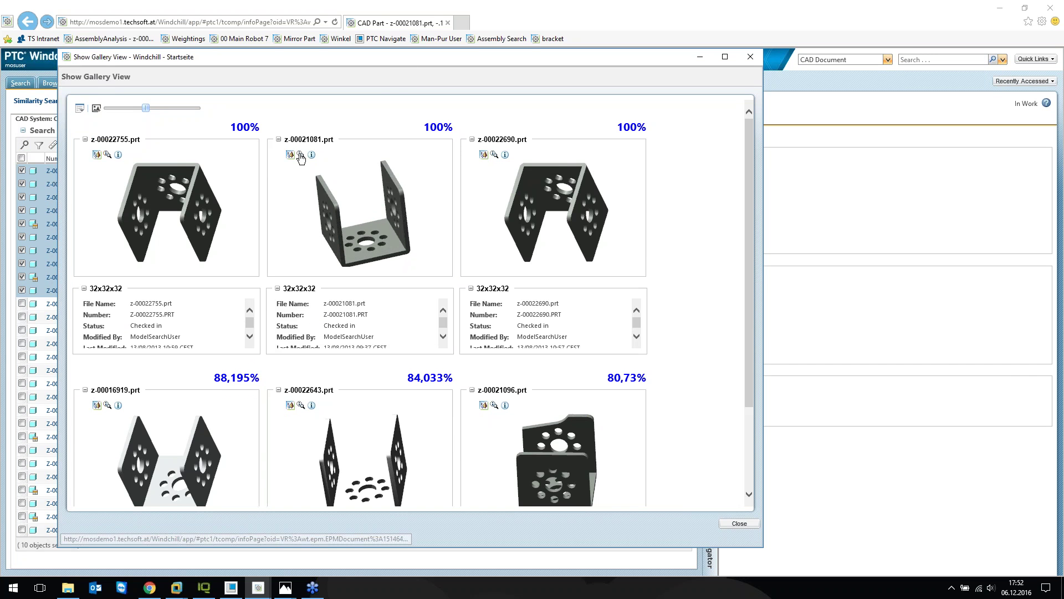
# - Preview part z-00021081.prt from the gallery and rotate its model in the visualization
pyautogui.click(301, 155)
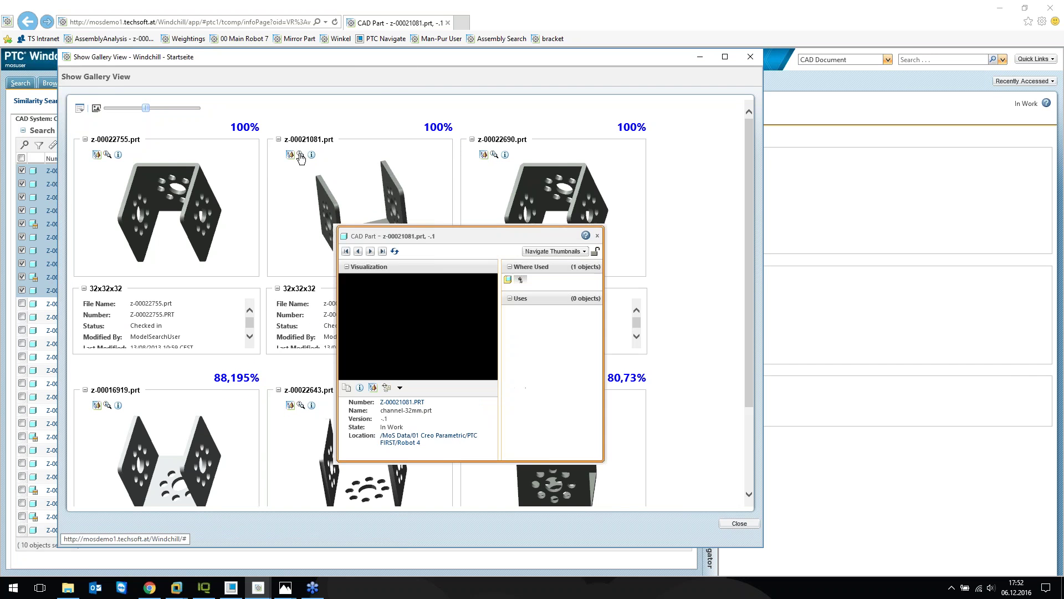
pyautogui.moveTo(430, 235); pyautogui.dragTo(450, 199)
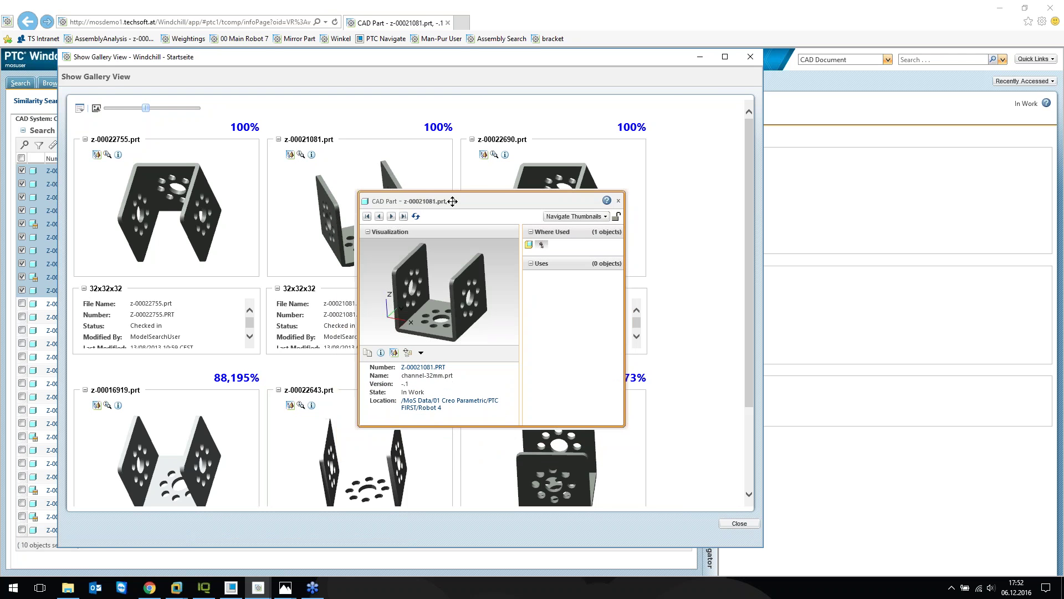
pyautogui.moveTo(451, 308); pyautogui.dragTo(487, 287)
# - Inspect the assembly Z-00021064.ASM where the channel part is used, and close the preview and the gallery view
pyautogui.click(541, 245)
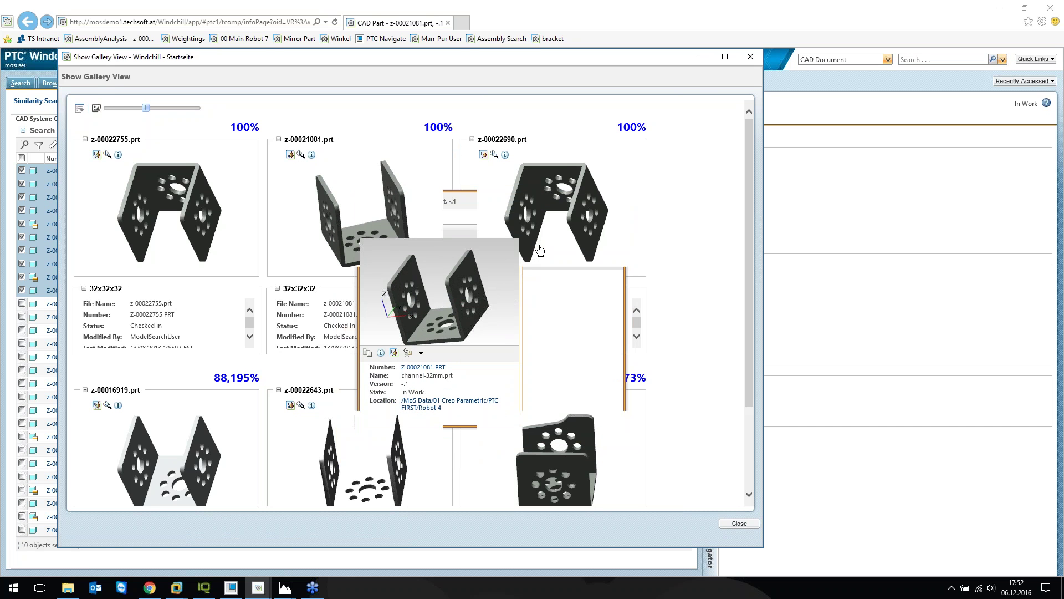
pyautogui.moveTo(446, 278)
pyautogui.mouseDown()
pyautogui.moveTo(471, 255)
pyautogui.moveTo(444, 254)
pyautogui.moveTo(440, 277)
pyautogui.mouseUp()
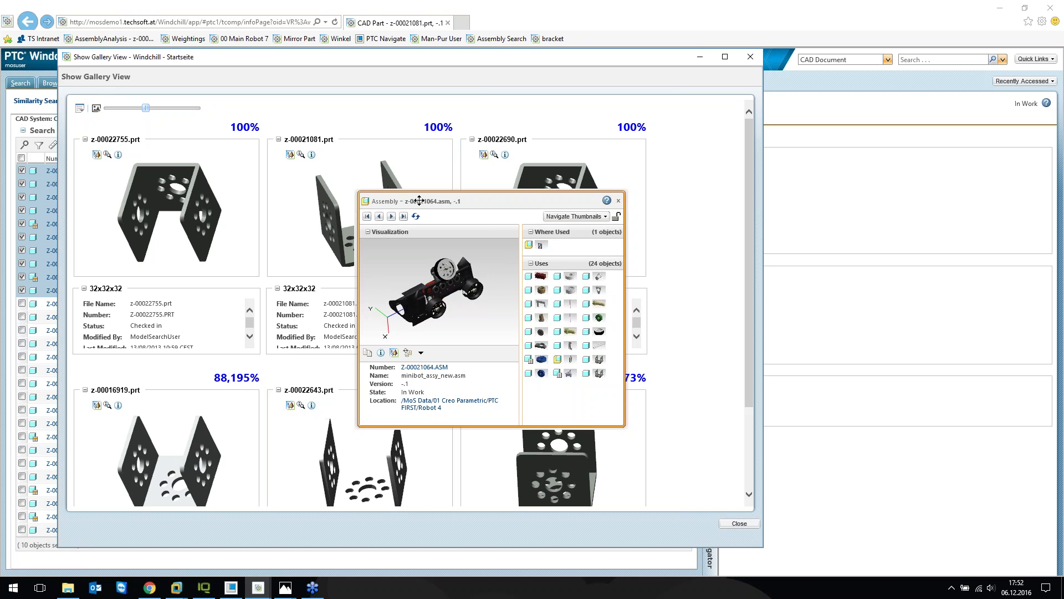
pyautogui.moveTo(420, 201); pyautogui.dragTo(463, 174)
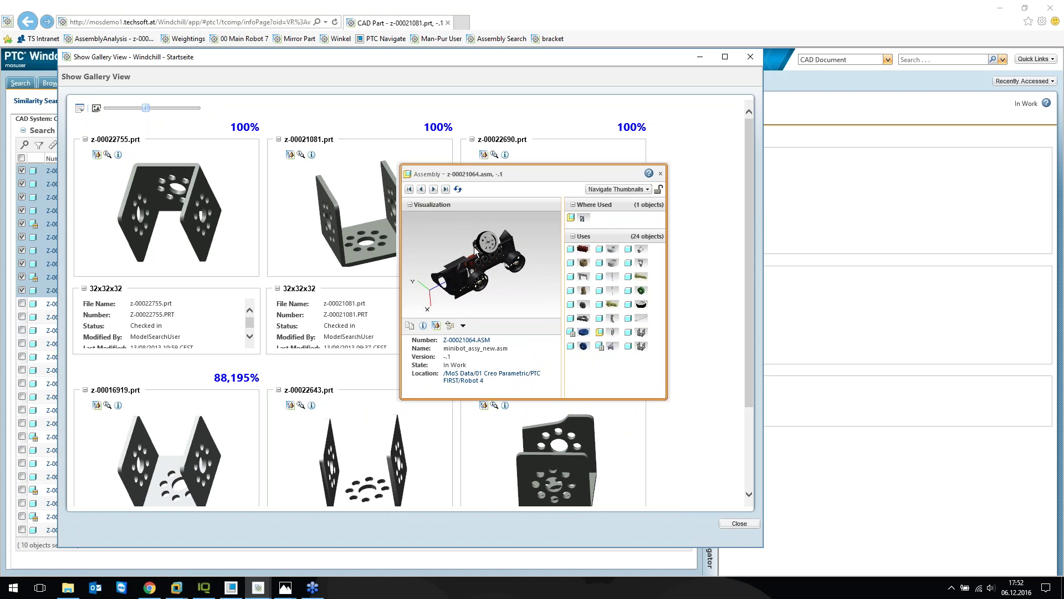
pyautogui.click(660, 174)
pyautogui.click(757, 56)
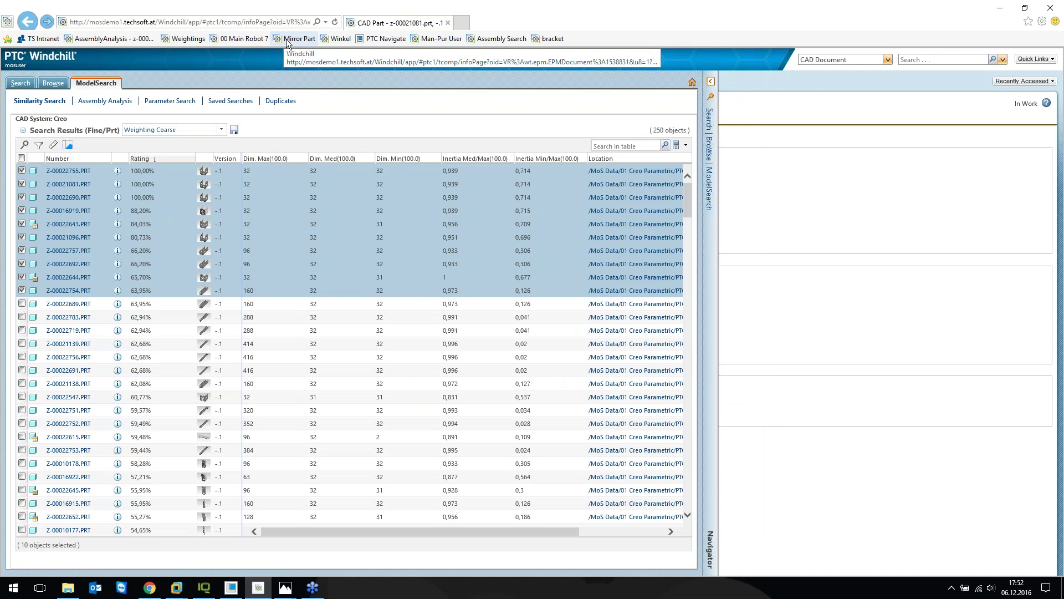
# - Load the saved Mirror Part search results and add Z-00021613.PRT to the current Creo View session containing z-00021576.prt in a maximized window
pyautogui.click(292, 37)
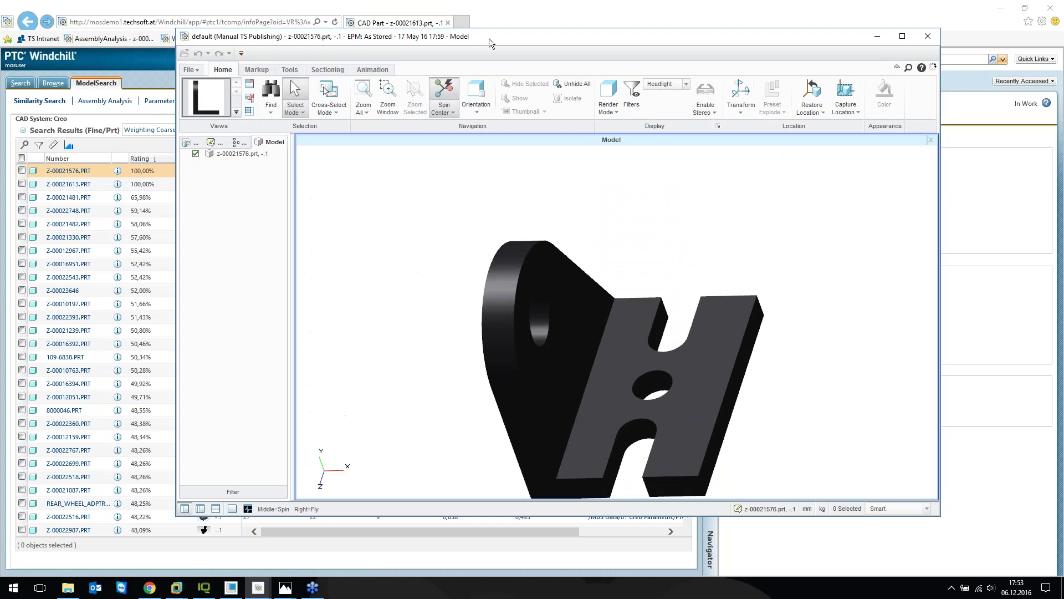
pyautogui.moveTo(489, 38); pyautogui.dragTo(534, 48)
pyautogui.rightClick(87, 184)
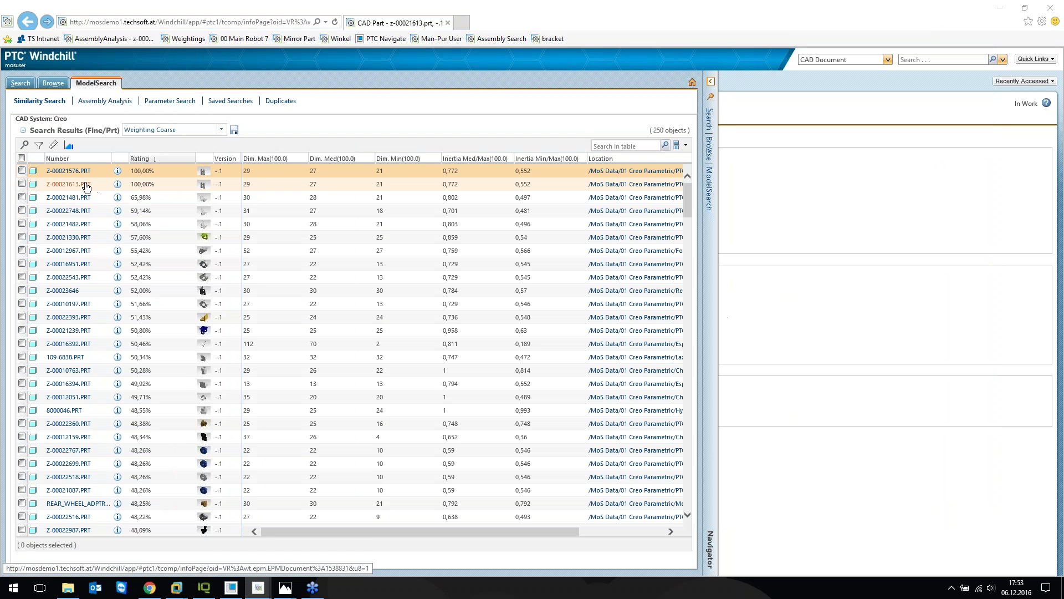
pyautogui.moveTo(148, 212)
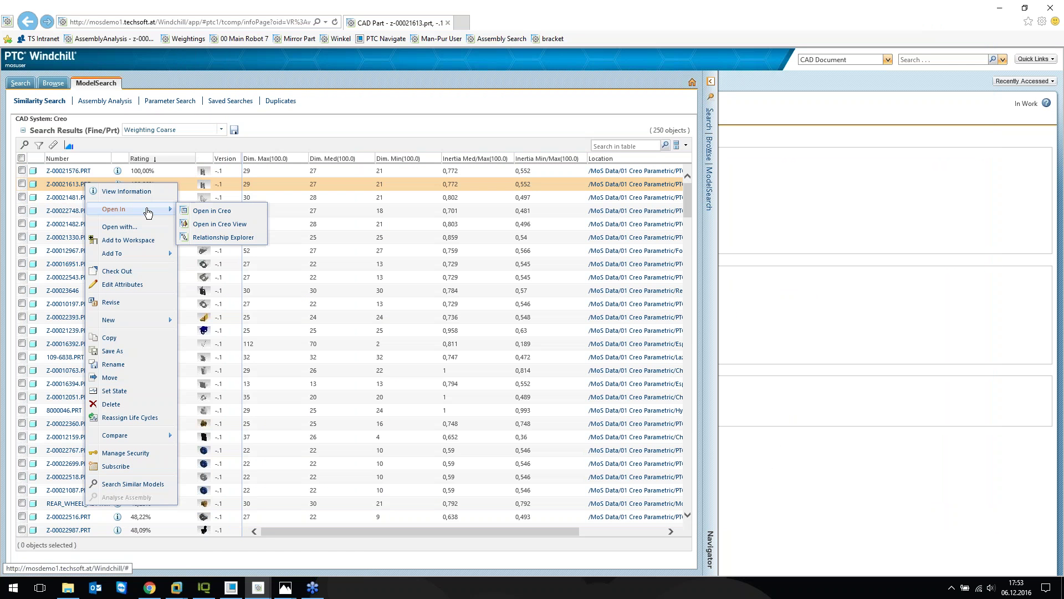
pyautogui.click(234, 229)
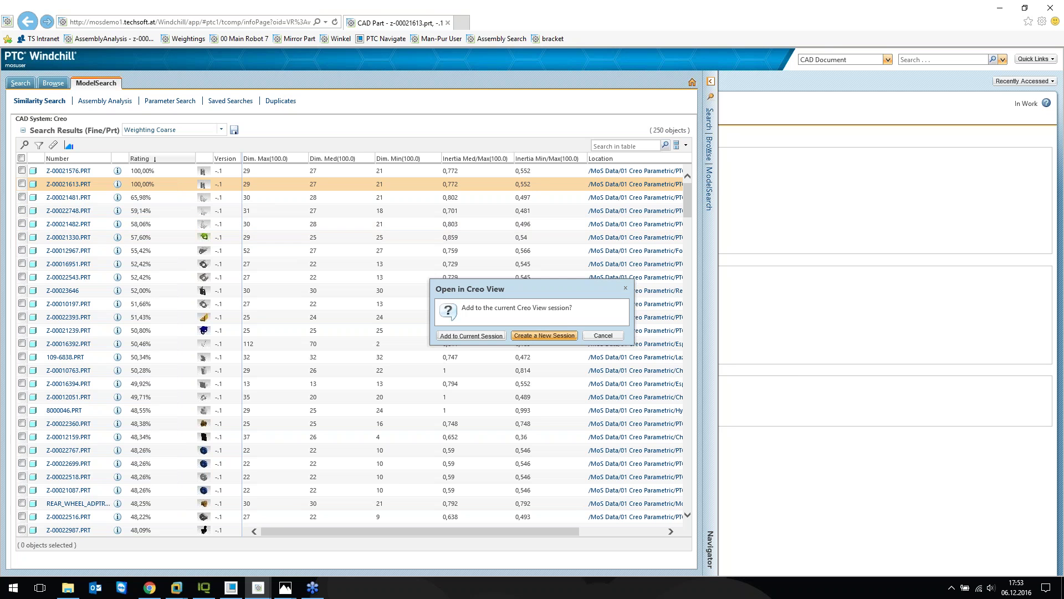
pyautogui.click(469, 341)
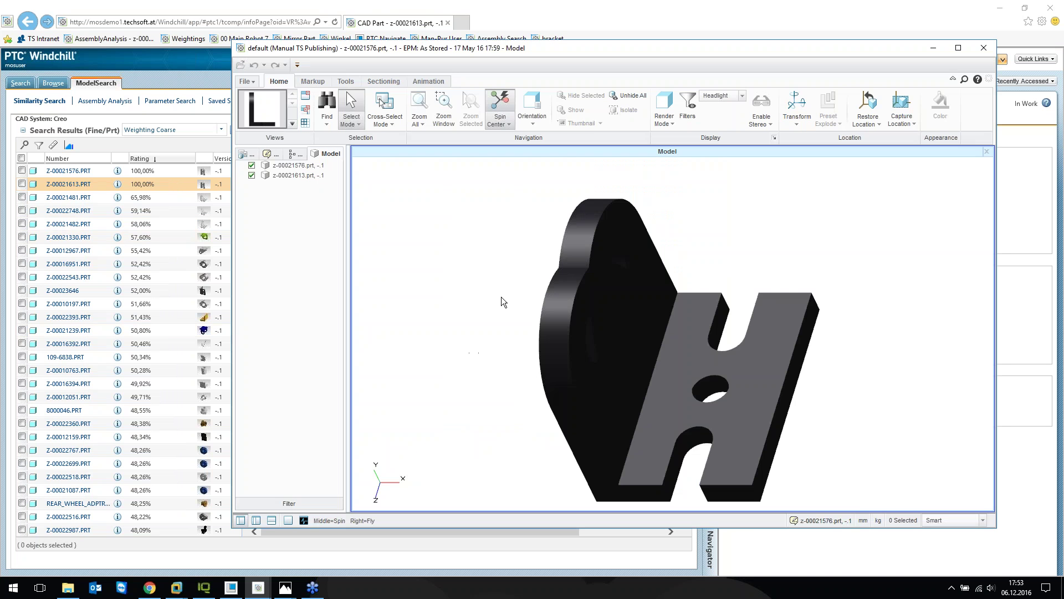
pyautogui.moveTo(501, 297); pyautogui.dragTo(634, 455, button='middle')
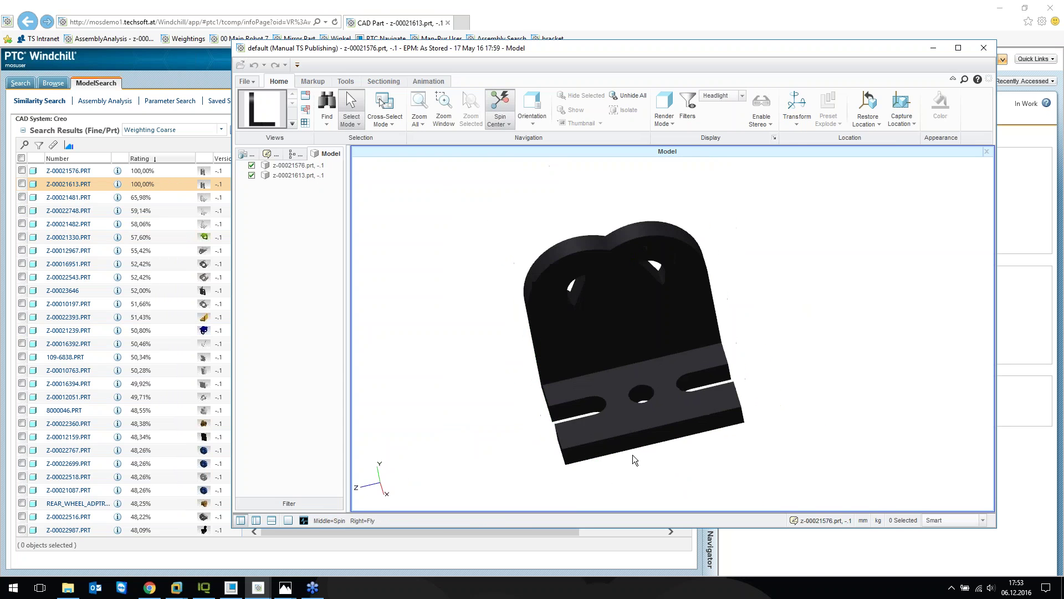
pyautogui.click(958, 48)
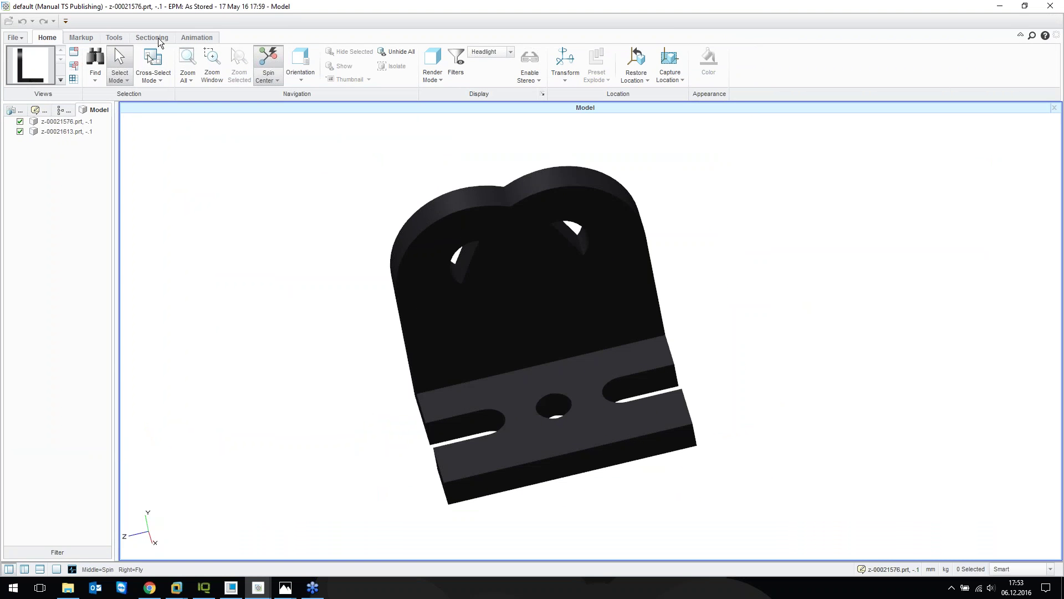
# - Try to pick z-00021576.prt and z-00021613.prt as the two items for a geometry comparison
pyautogui.click(115, 37)
pyautogui.click(237, 61)
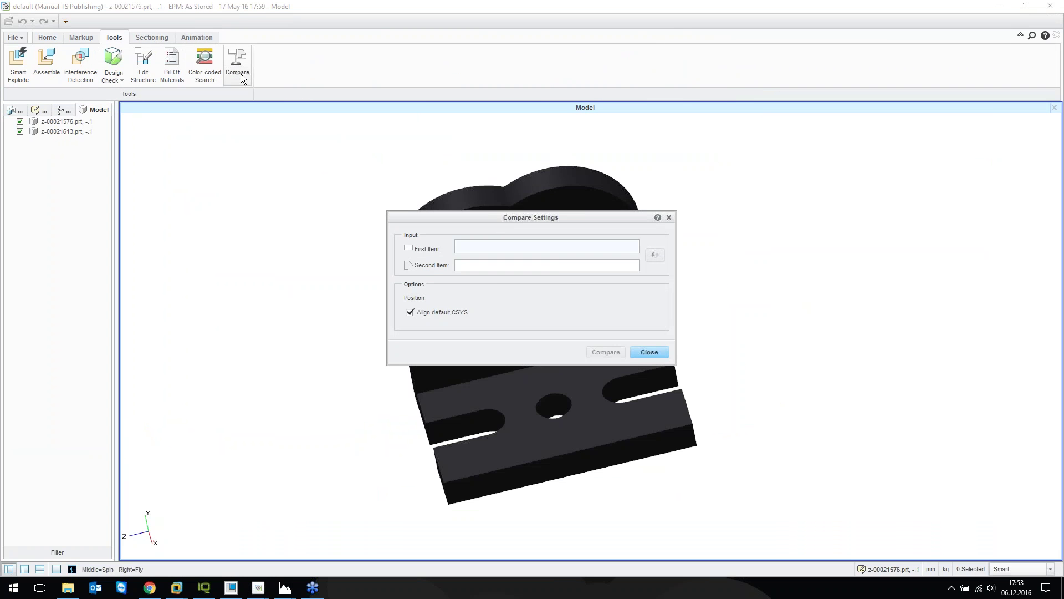
pyautogui.moveTo(501, 218); pyautogui.dragTo(785, 207)
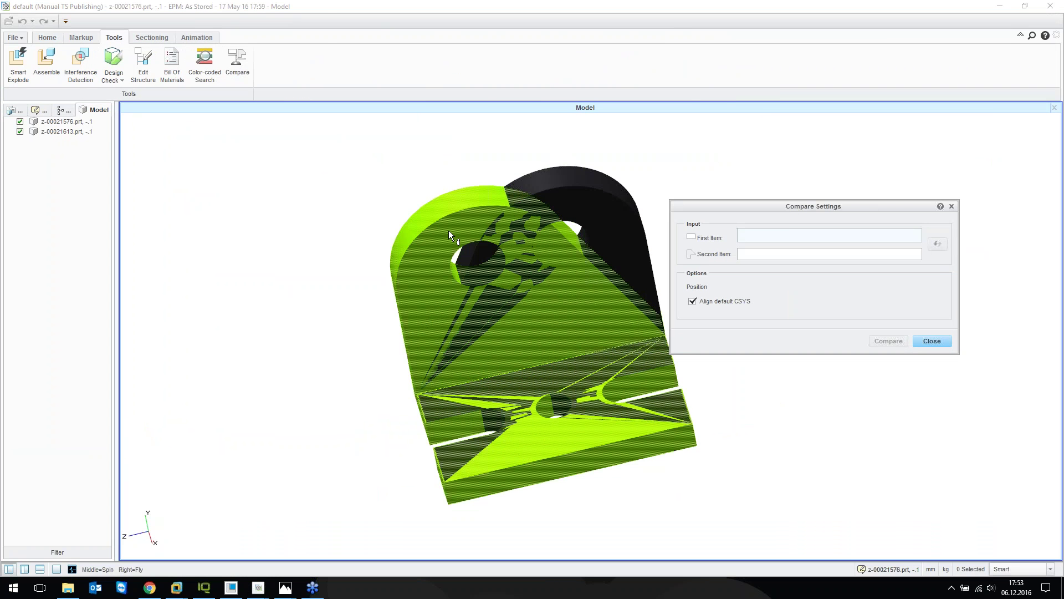
pyautogui.click(448, 230)
pyautogui.click(584, 191)
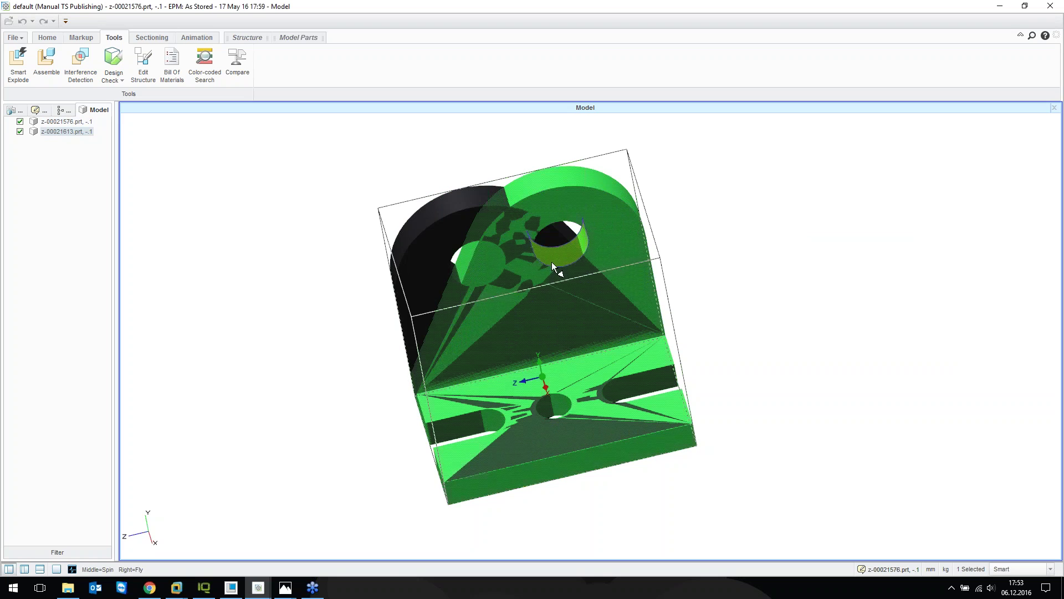
pyautogui.moveTo(258, 587)
pyautogui.click(275, 567)
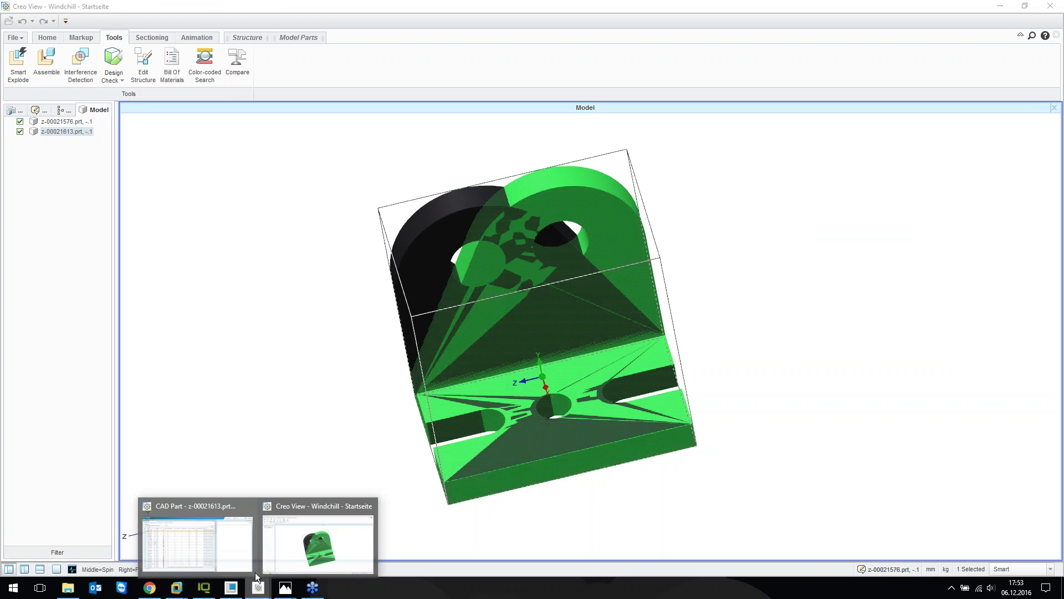
pyautogui.click(287, 134)
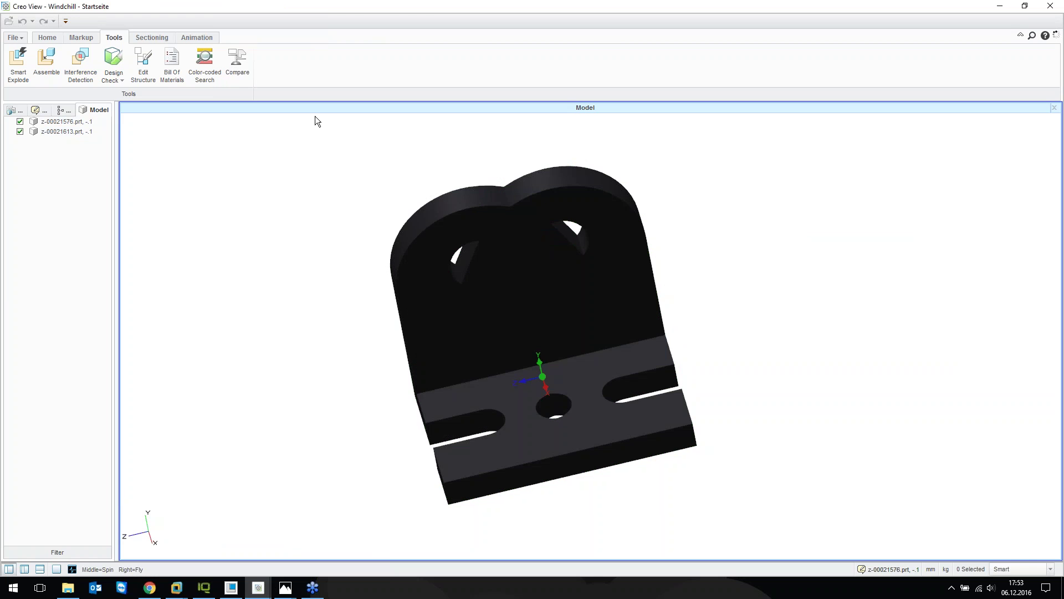
pyautogui.click(238, 62)
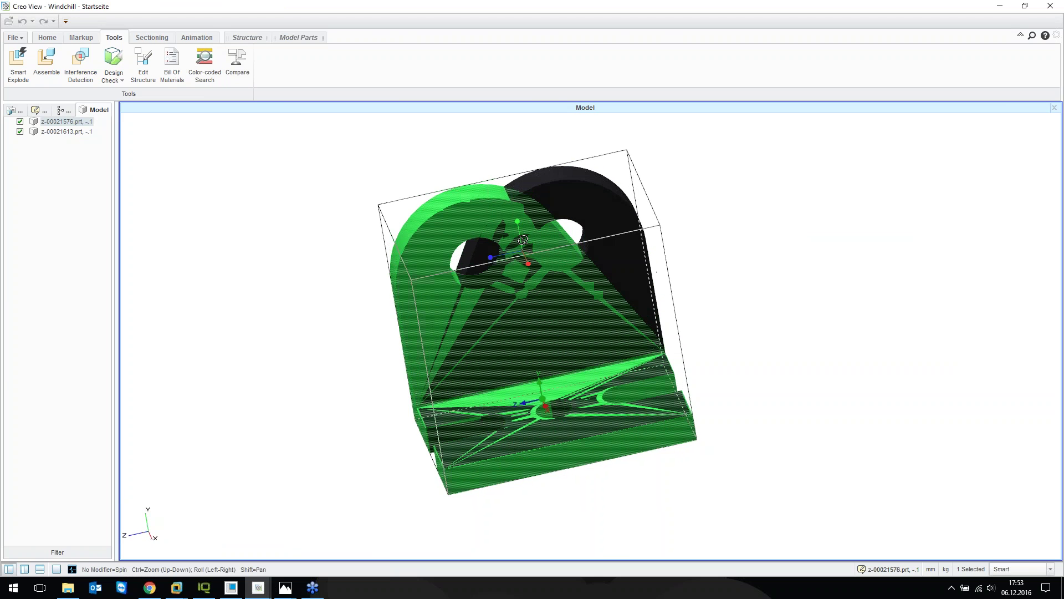
# - Compare z-00021576.prt as first item with z-00021613.prt as second item in a reduced window, and dismiss the results message
pyautogui.click(237, 61)
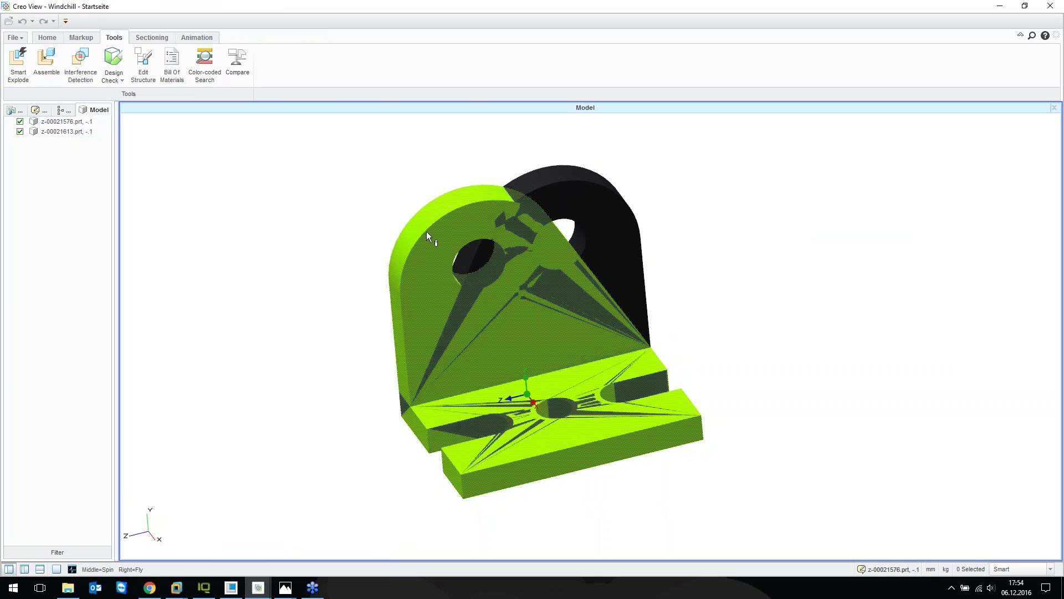
pyautogui.click(428, 237)
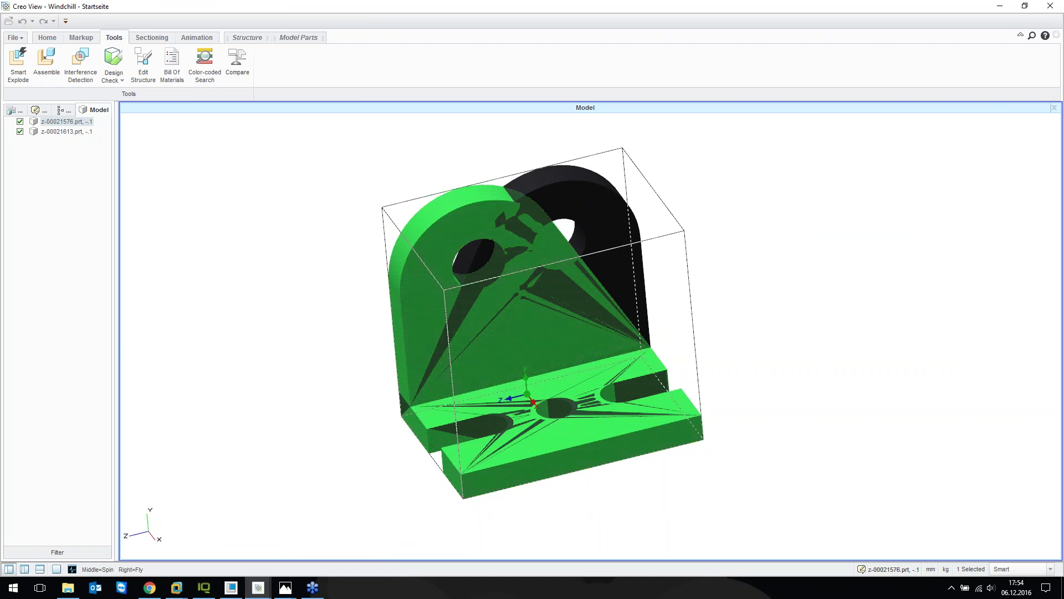
pyautogui.doubleClick(920, 8)
pyautogui.moveTo(767, 106); pyautogui.dragTo(556, 125)
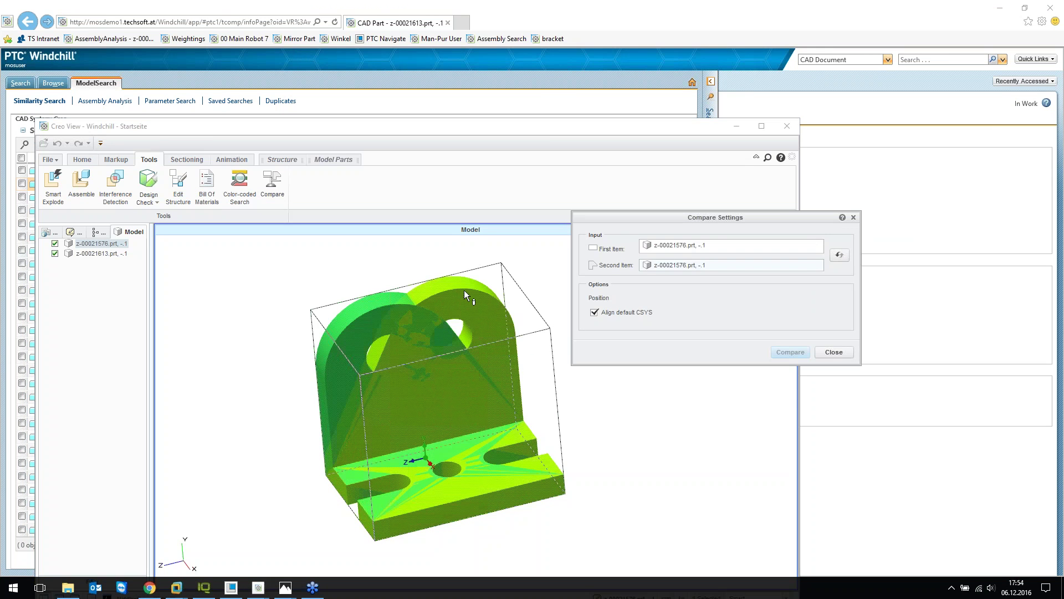
pyautogui.click(464, 291)
pyautogui.click(832, 311)
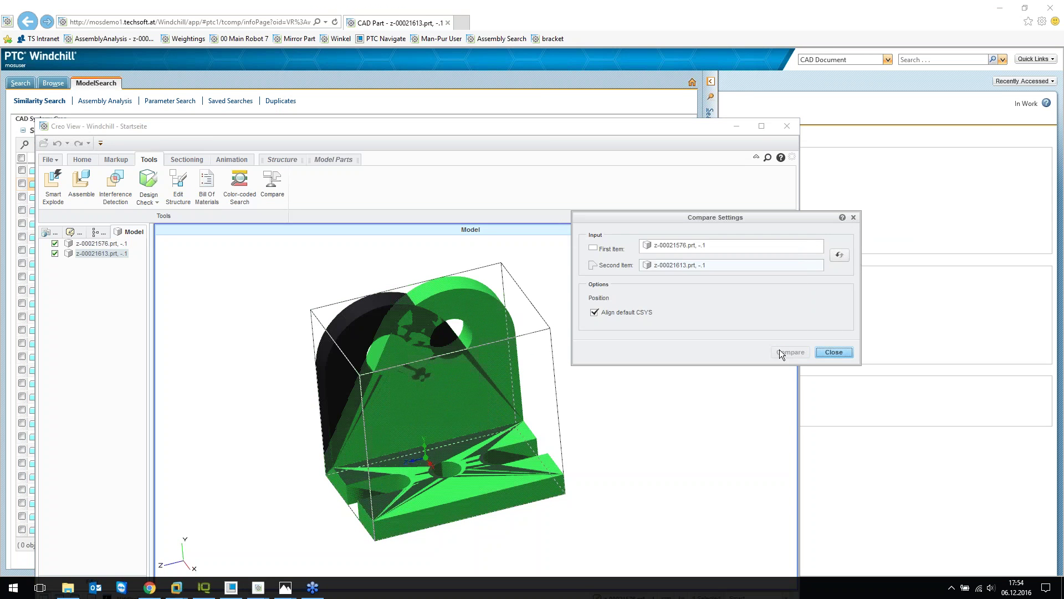
pyautogui.click(779, 353)
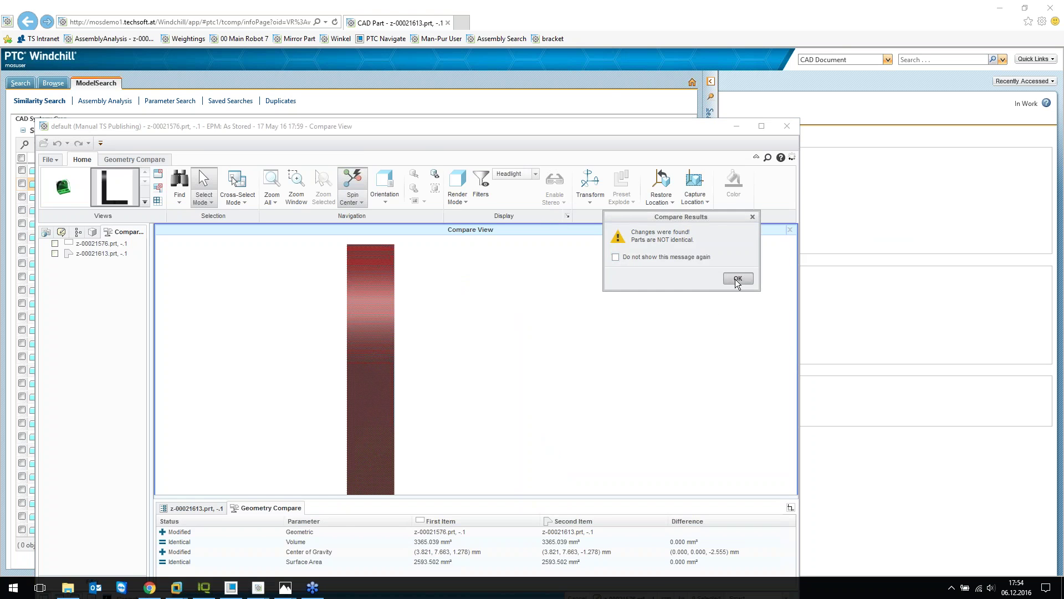
pyautogui.click(738, 280)
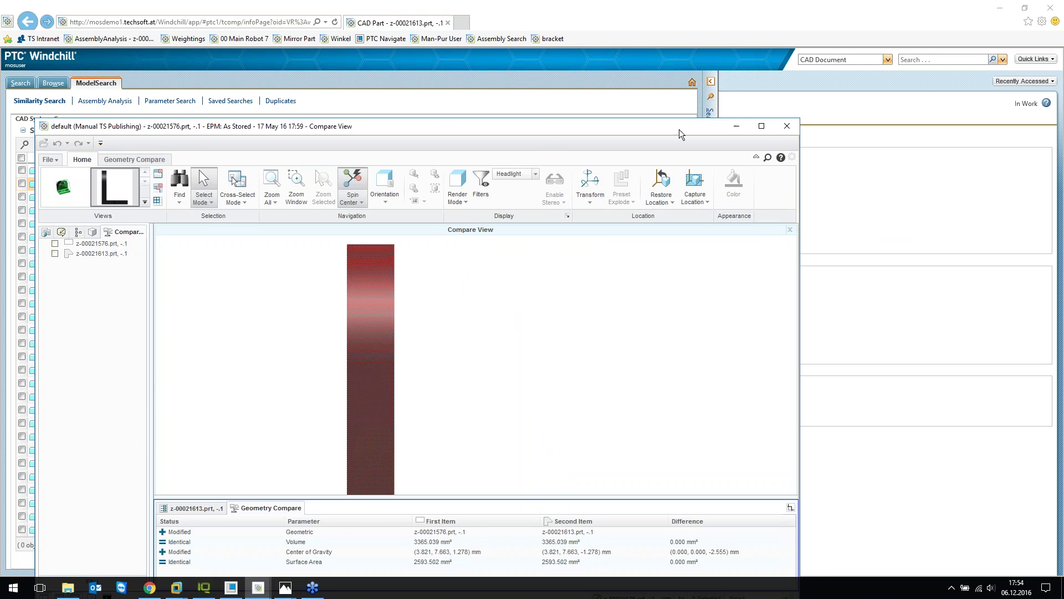
# - Maximize the compare view, hide the geometry comparison table and rotate the overlaid brackets to an angled view
pyautogui.click(762, 125)
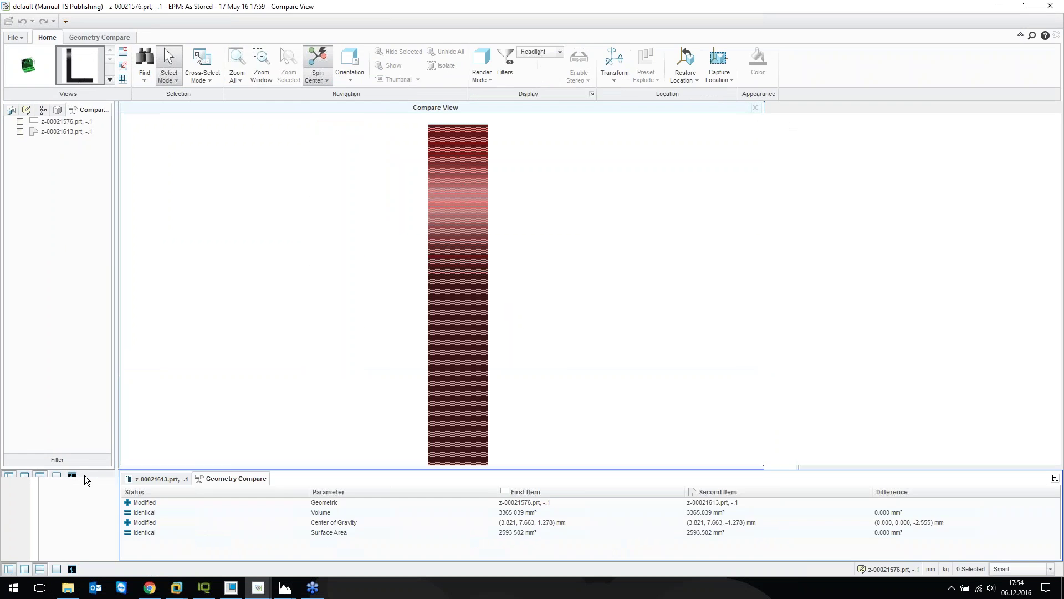
pyautogui.click(40, 570)
pyautogui.moveTo(477, 355); pyautogui.dragTo(349, 280, button='middle')
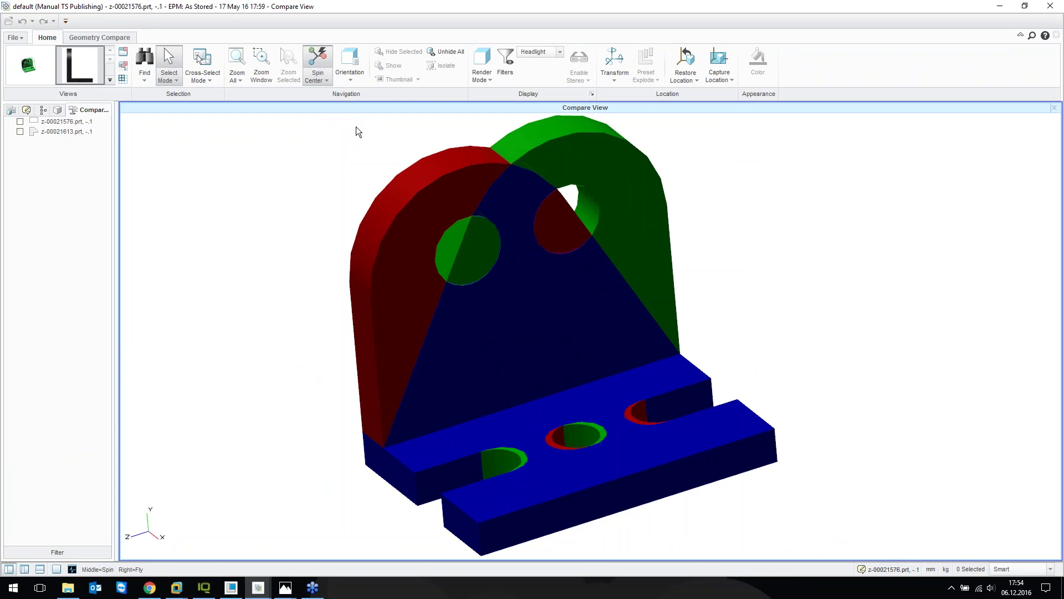
# - Inspect the differences between the mirrored brackets by hiding their common geometry and showing it again
pyautogui.click(127, 37)
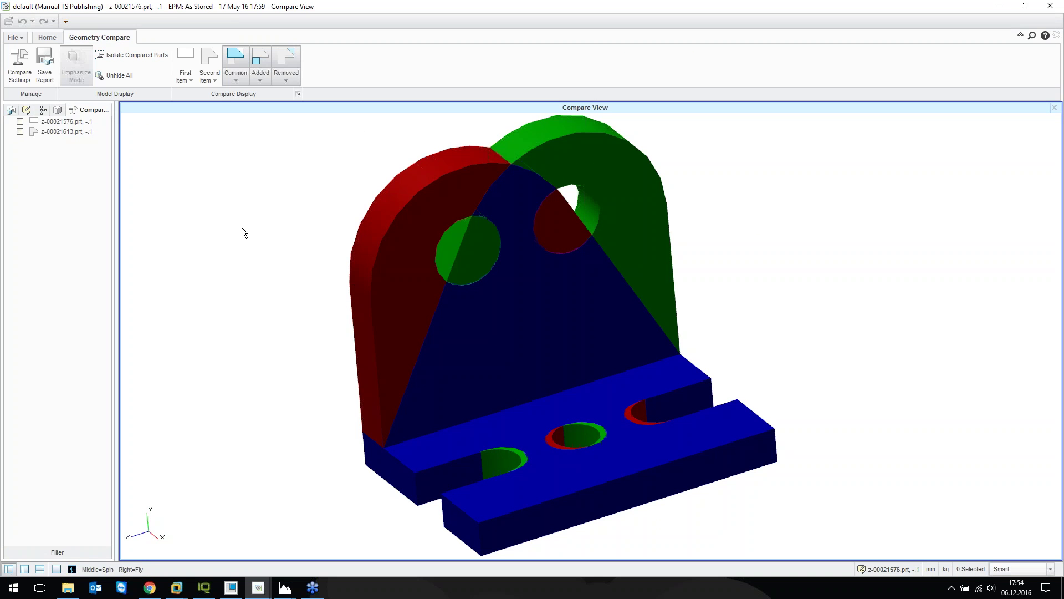
pyautogui.moveTo(582, 366); pyautogui.dragTo(577, 354, button='middle')
pyautogui.click(235, 56)
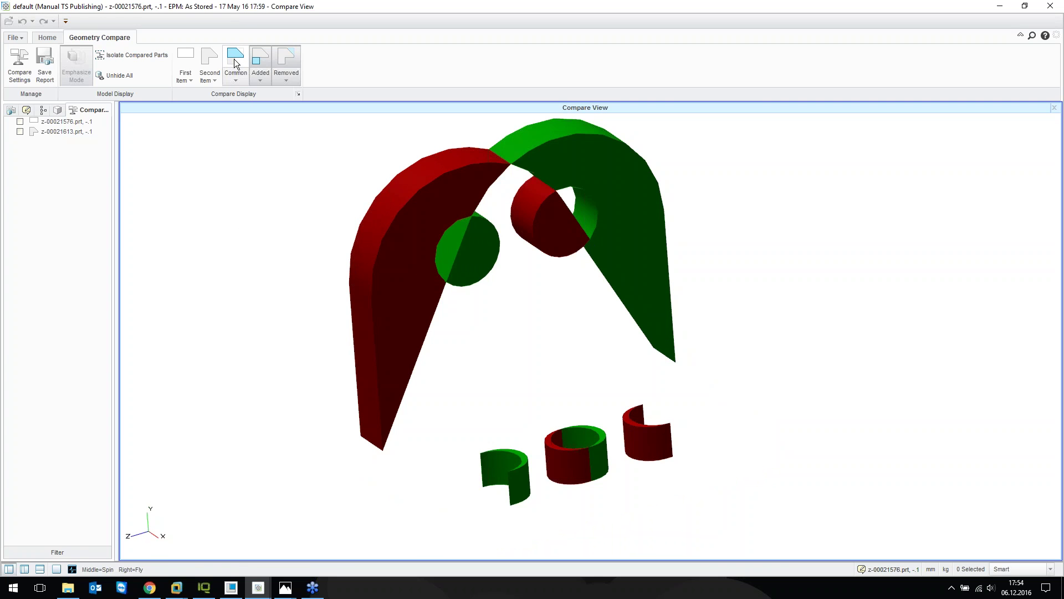
pyautogui.click(234, 56)
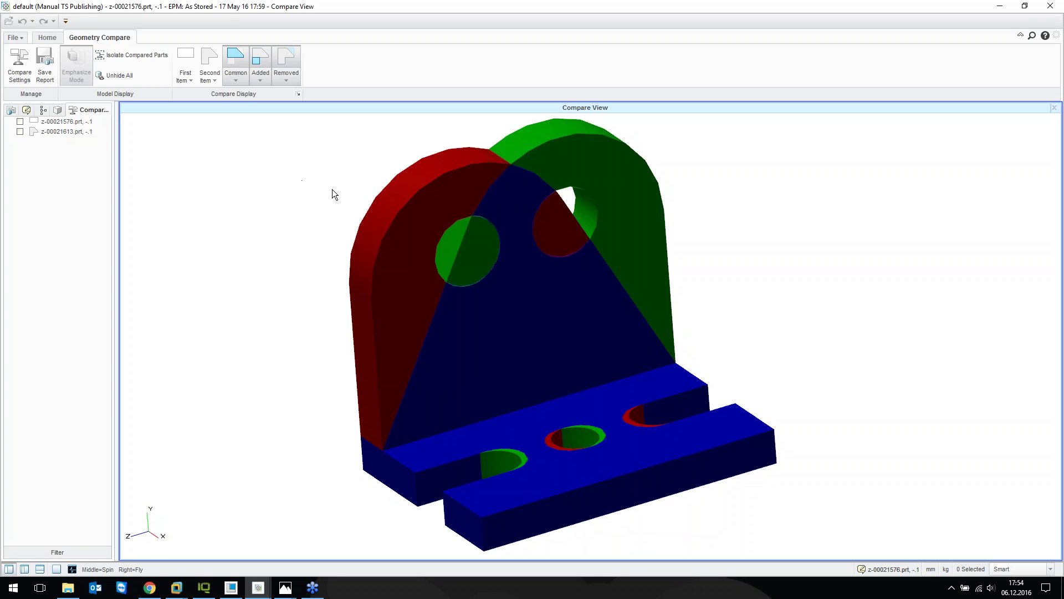
pyautogui.moveTo(562, 368)
pyautogui.mouseDown(button='middle')
pyautogui.moveTo(565, 381)
pyautogui.moveTo(549, 366)
pyautogui.mouseUp(button='middle')
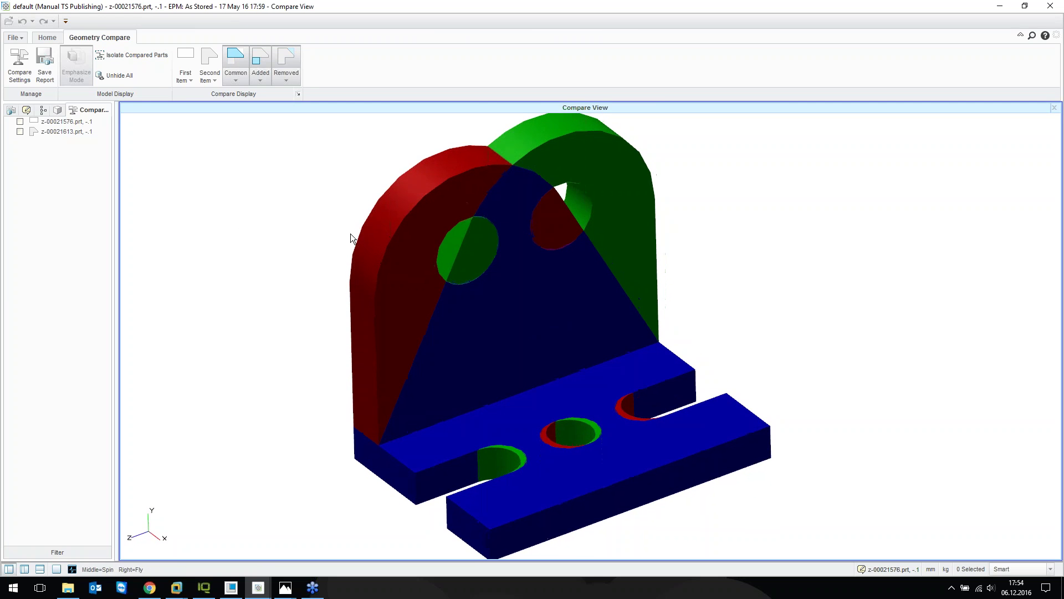